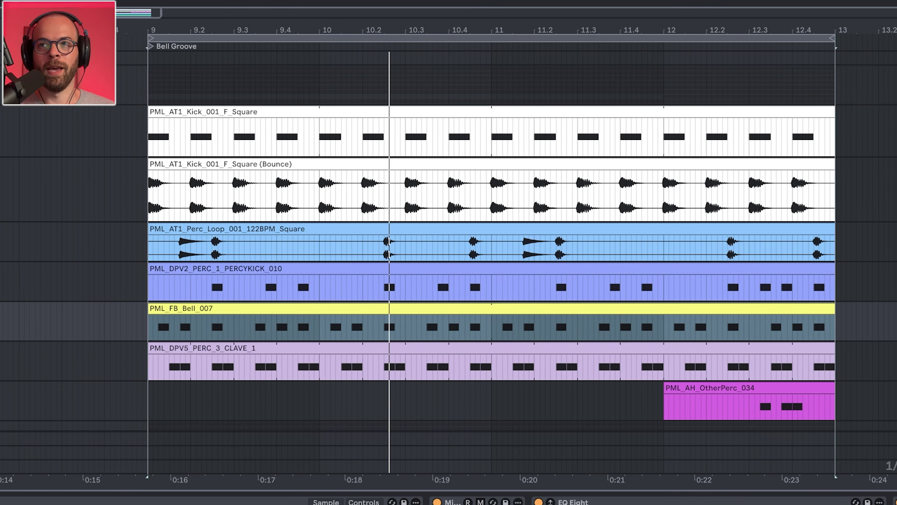
Step: Extend the selection from the bell clip up to the toms loop, and select the Toms Loop and Percussion Hit tracks together
{"action": "key", "text": "shift+Up"}
{"action": "key", "text": "shift+Up"}
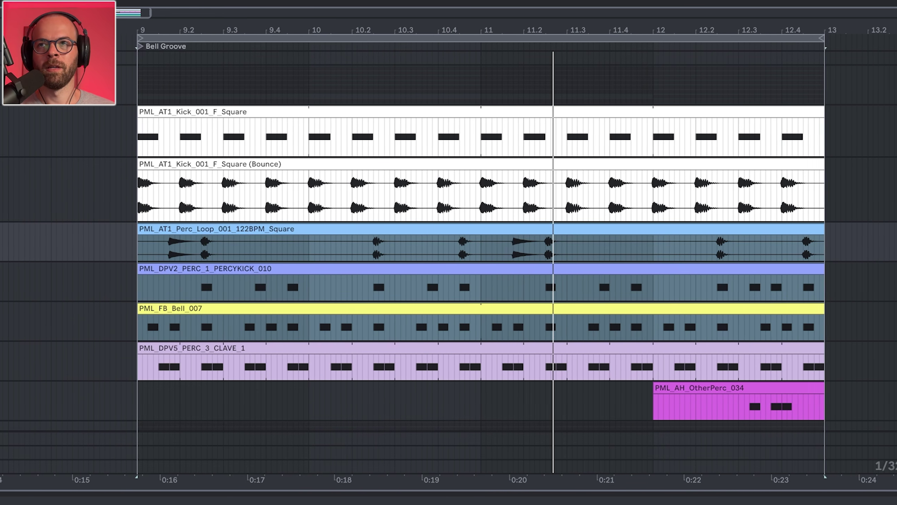
{"action": "left_click", "coordinate": [894, 131], "text": "ctrl"}
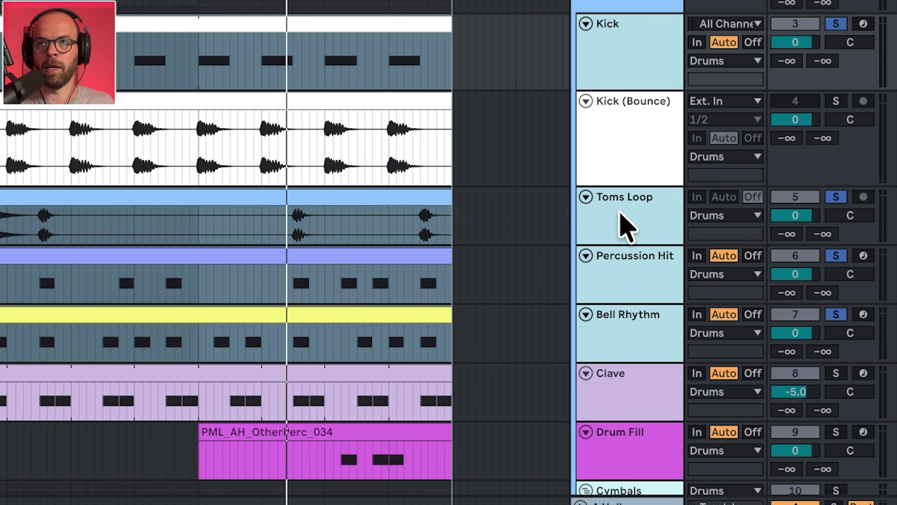
{"action": "left_click", "coordinate": [620, 214]}
{"action": "left_click", "coordinate": [623, 255], "text": "shift"}
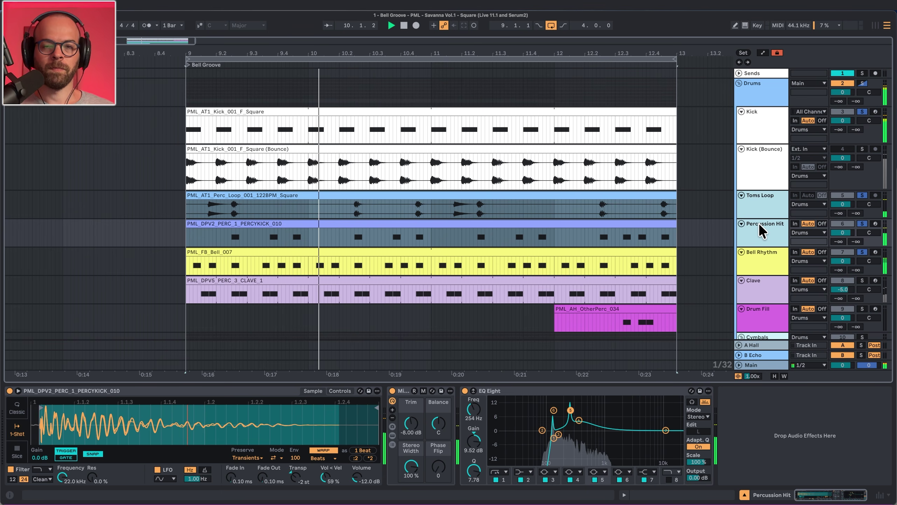
Step: Select the tail of the first kick hit at bar 9 in the bounced kick clip and start playback
{"action": "left_click", "coordinate": [763, 133]}
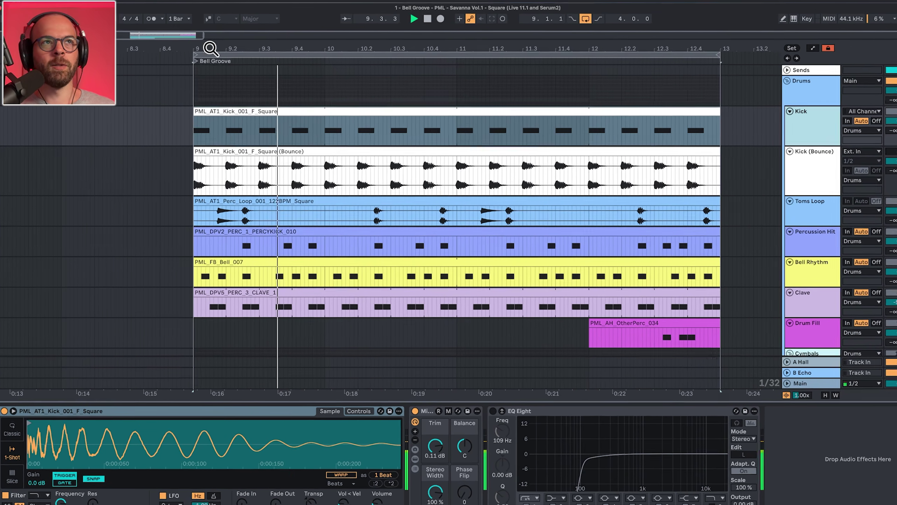
{"action": "left_click_drag", "start_coordinate": [209, 54], "coordinate": [208, 149]}
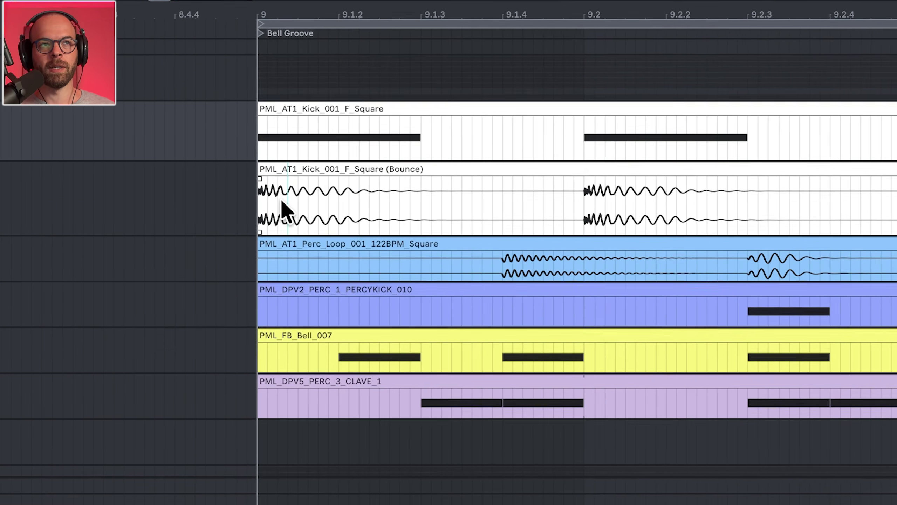
{"action": "left_click_drag", "start_coordinate": [250, 185], "coordinate": [401, 187]}
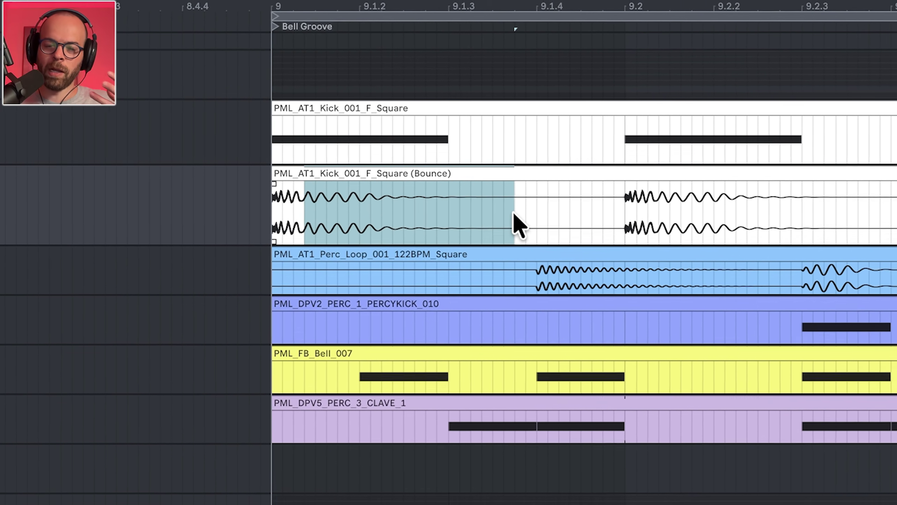
{"action": "key", "text": "space"}
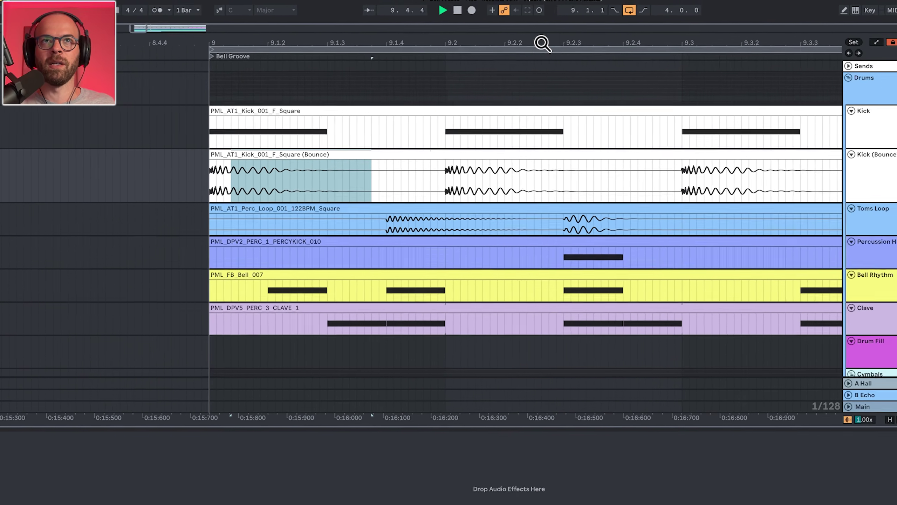
Step: Listen to the toms loop against the kick, and select the matching passage after the first kick on the Kick and Toms Loop tracks
{"action": "left_click_drag", "start_coordinate": [642, 28], "coordinate": [644, 10]}
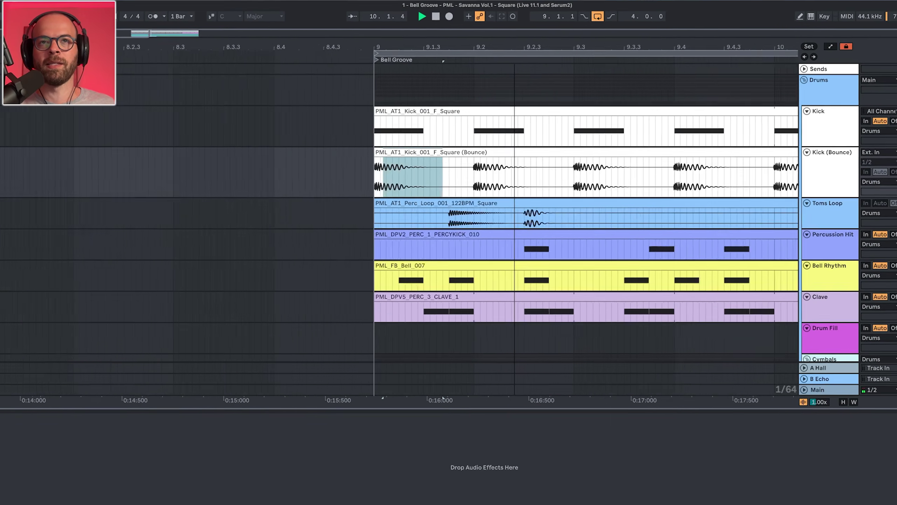
{"action": "mouse_move", "coordinate": [391, 48]}
{"action": "left_mouse_down"}
{"action": "mouse_move", "coordinate": [391, 33]}
{"action": "mouse_move", "coordinate": [391, 47]}
{"action": "left_mouse_up"}
{"action": "left_click", "coordinate": [834, 221]}
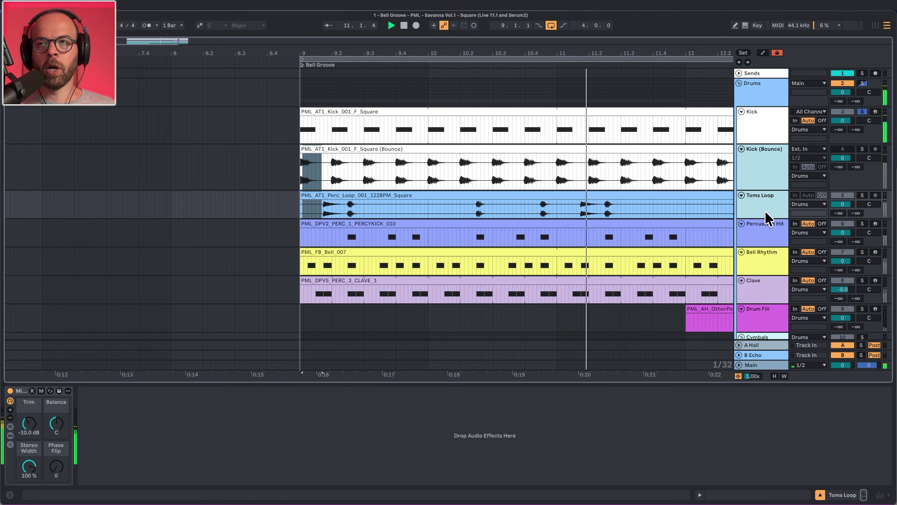
{"action": "left_click", "coordinate": [764, 140]}
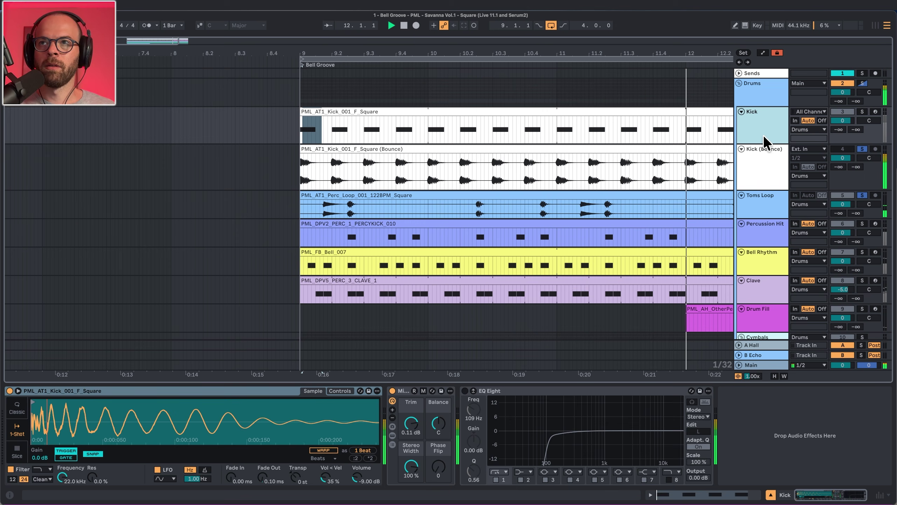
{"action": "left_click", "coordinate": [770, 204]}
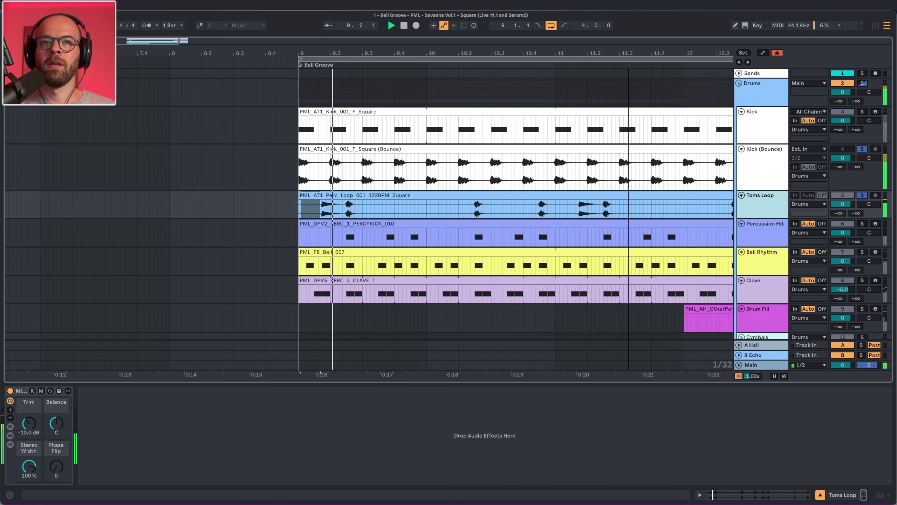
{"action": "key", "text": "minus"}
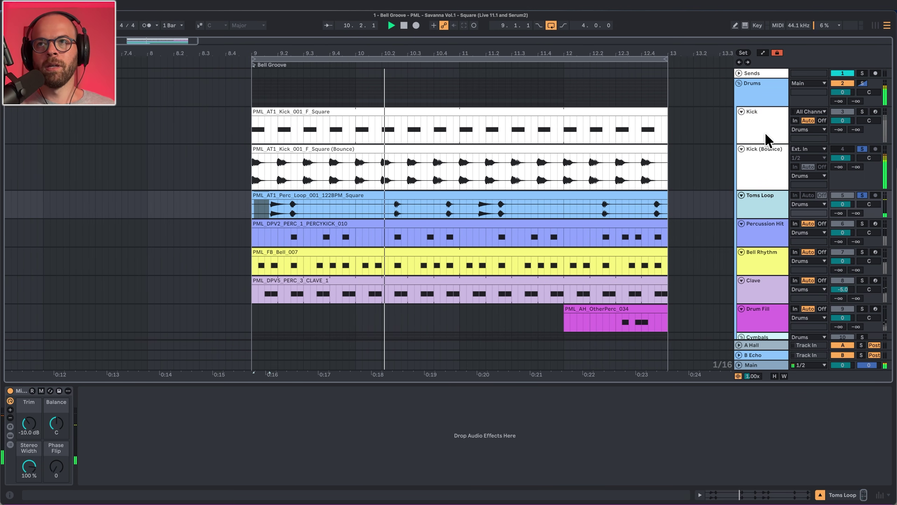
{"action": "left_click", "coordinate": [766, 140]}
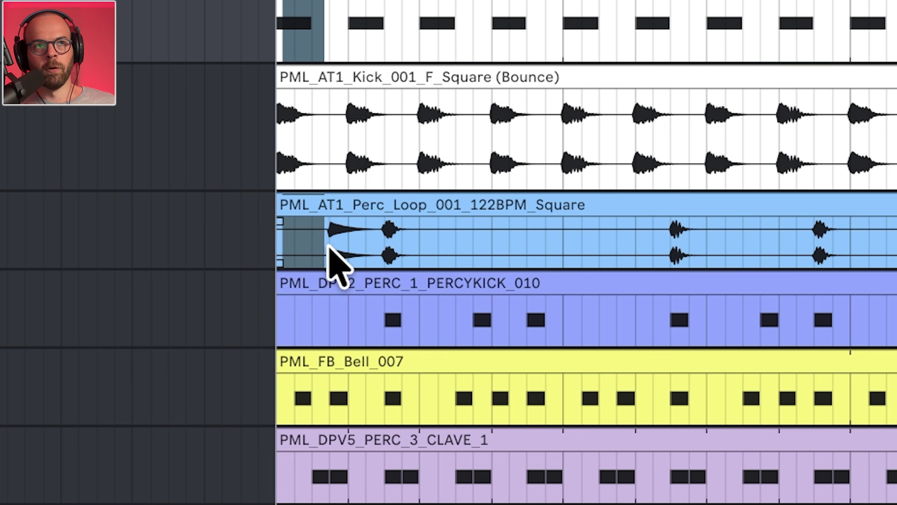
Step: Examine the toms loop's opening hits on a 1/16 grid and select the one from 9.2.3 to 9.3
{"action": "left_click", "coordinate": [385, 239]}
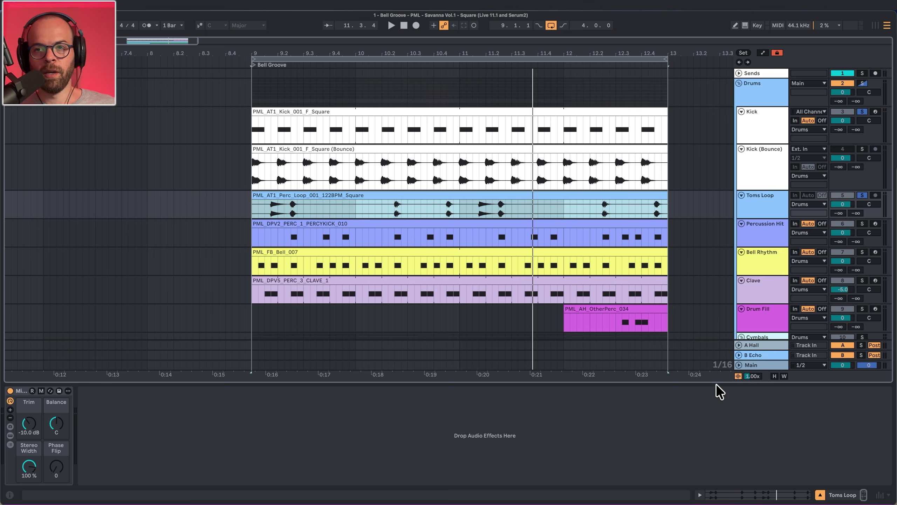
{"action": "left_click_drag", "start_coordinate": [355, 52], "coordinate": [268, 58]}
{"action": "key", "text": "super+2"}
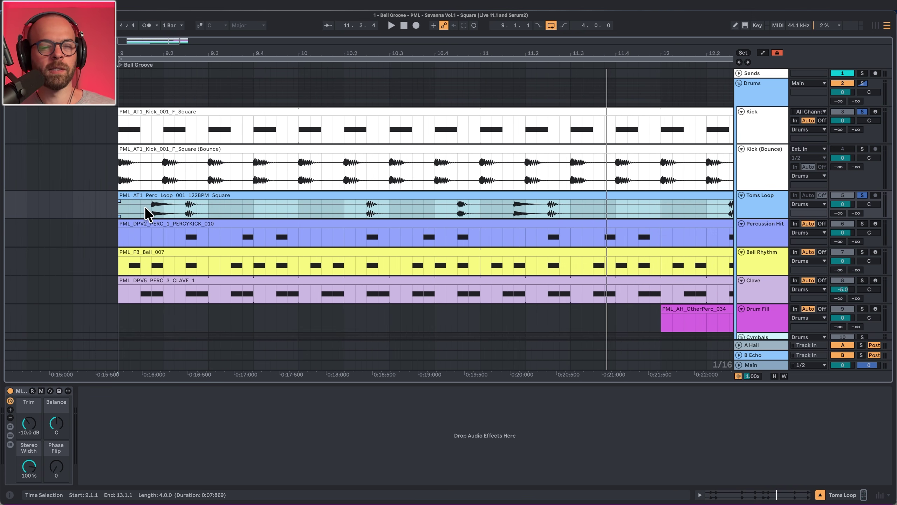
{"action": "left_click", "coordinate": [152, 214]}
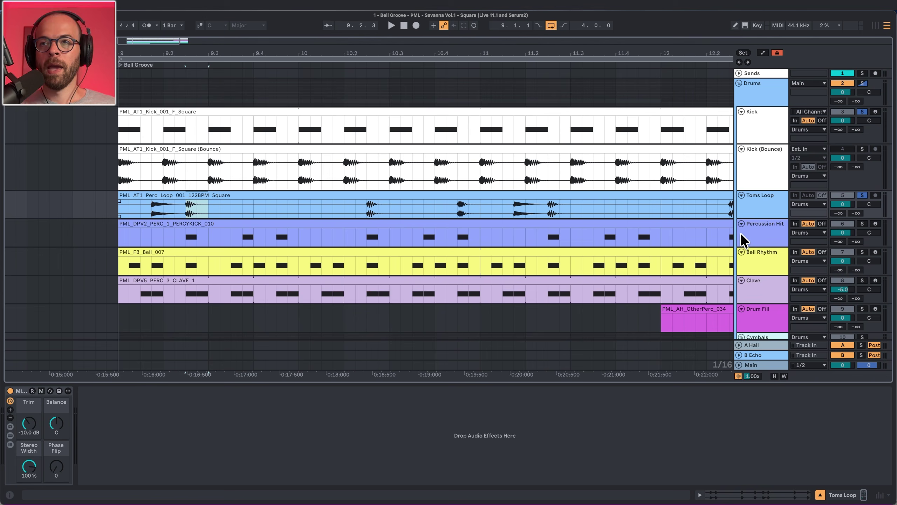
Step: Extend the selection at 9.2.3 to the Percussion Hit track, listen to it, and select that track's hit at 9.4.3
{"action": "left_click", "coordinate": [763, 240]}
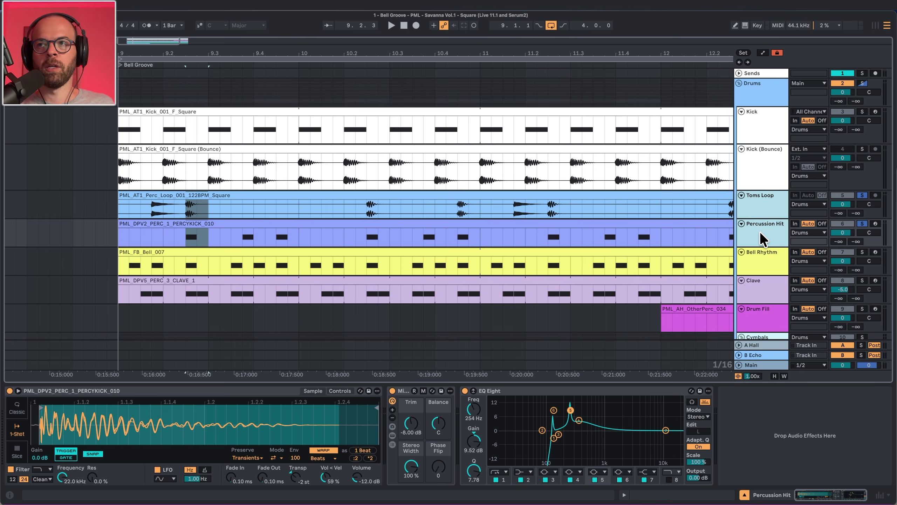
{"action": "key", "text": "space"}
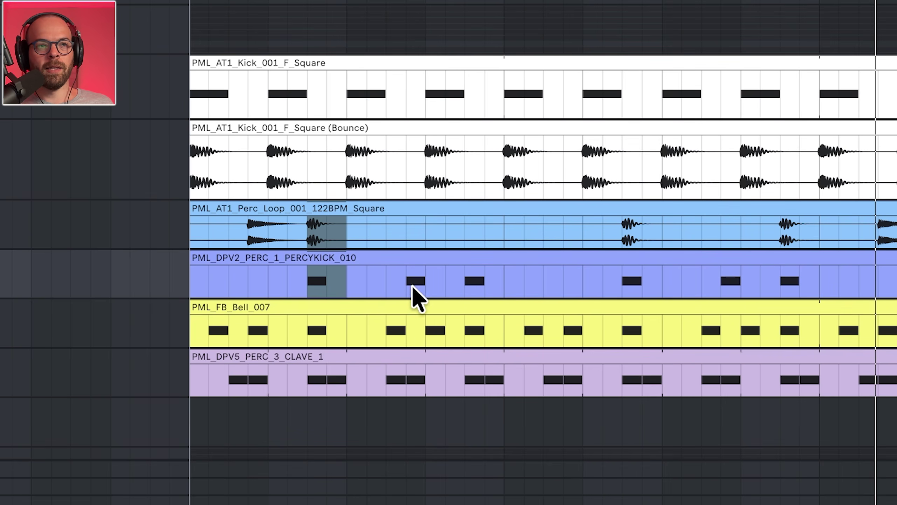
{"action": "left_click", "coordinate": [407, 282]}
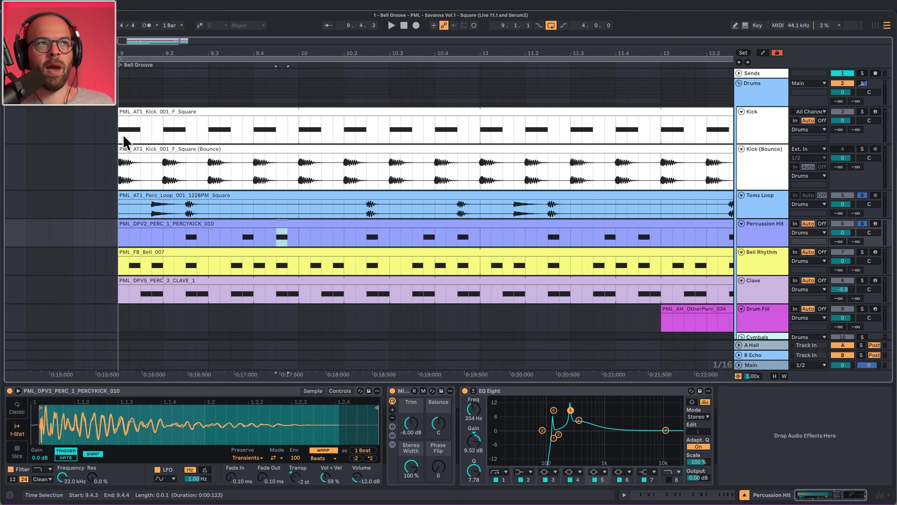
Step: Select 9.1.2 to 9.2.1 across the Percussion Hit, Toms Loop and Kick tracks and start playback
{"action": "left_click", "coordinate": [126, 131]}
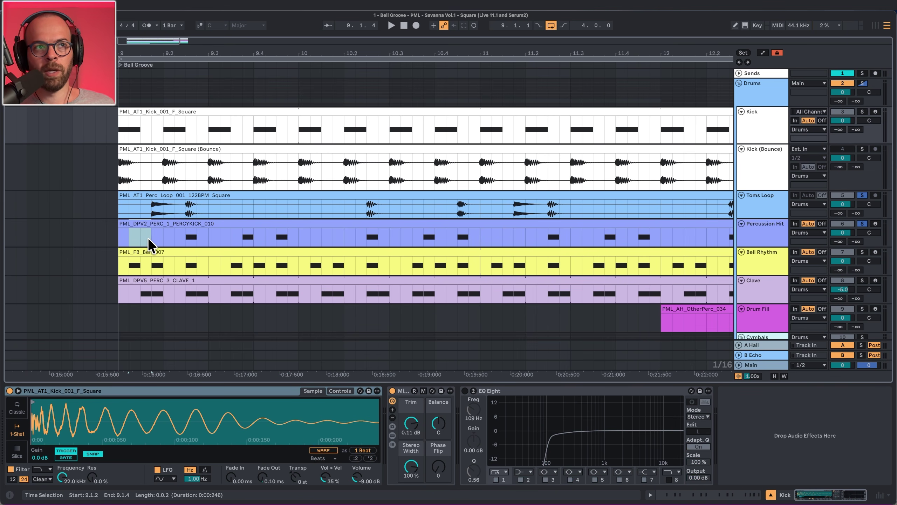
{"action": "left_click_drag", "start_coordinate": [156, 246], "coordinate": [161, 244]}
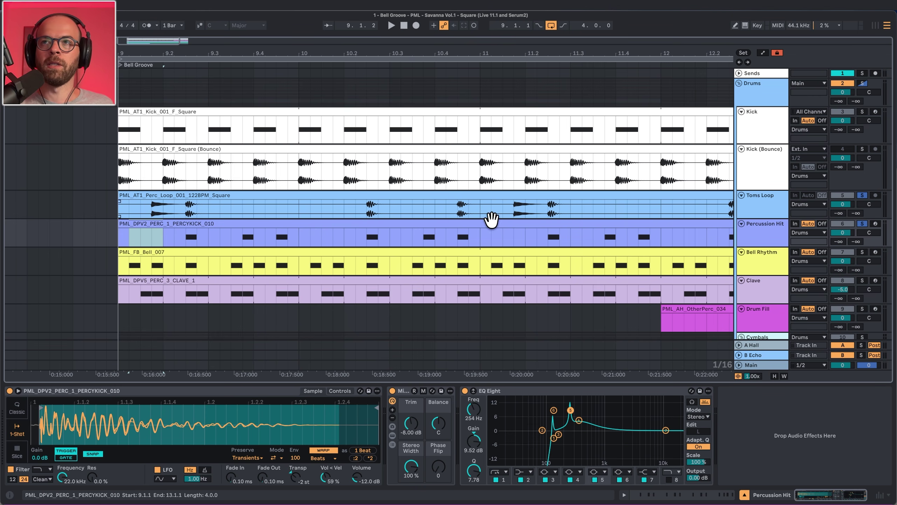
{"action": "left_click", "coordinate": [761, 138]}
{"action": "left_click", "coordinate": [767, 202]}
{"action": "key", "text": "space"}
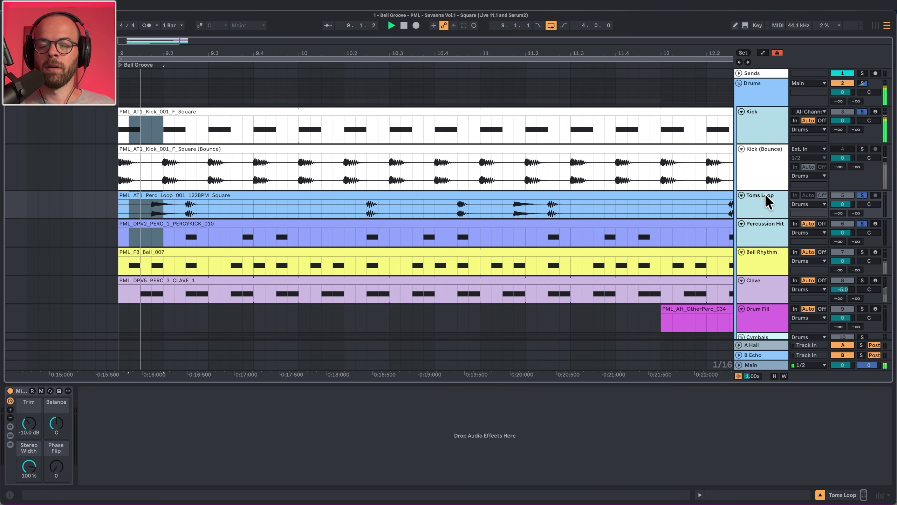
Step: Examine the empty percussion stretch from 10.1.1 to 10.2.2 and the kick beat at 9.4.1, and play the layers with the percussion clip selected
{"action": "left_click", "coordinate": [250, 196]}
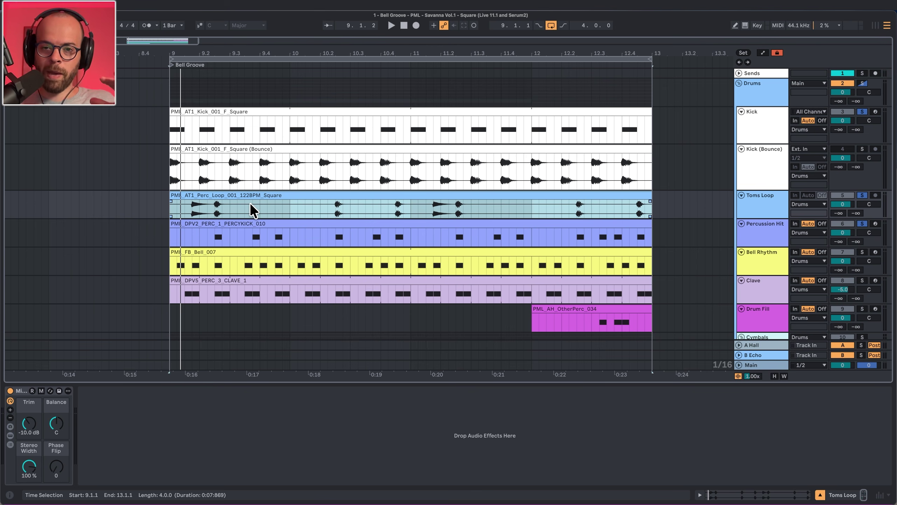
{"action": "left_click_drag", "start_coordinate": [290, 236], "coordinate": [328, 237]}
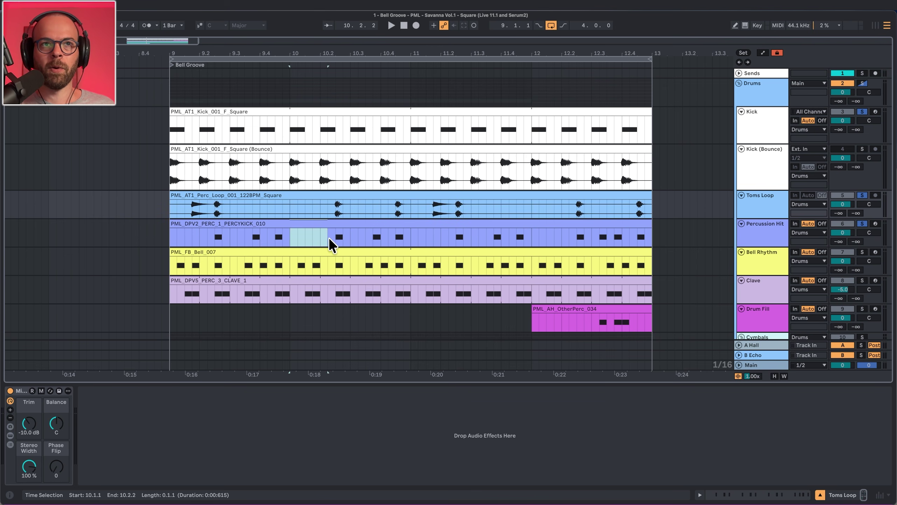
{"action": "left_click_drag", "start_coordinate": [232, 237], "coordinate": [249, 239]}
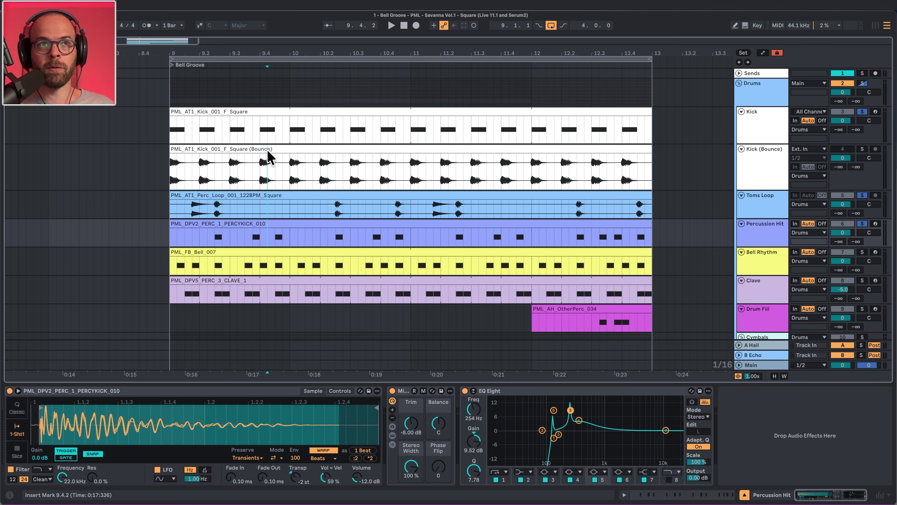
{"action": "left_click", "coordinate": [259, 139], "text": "shift"}
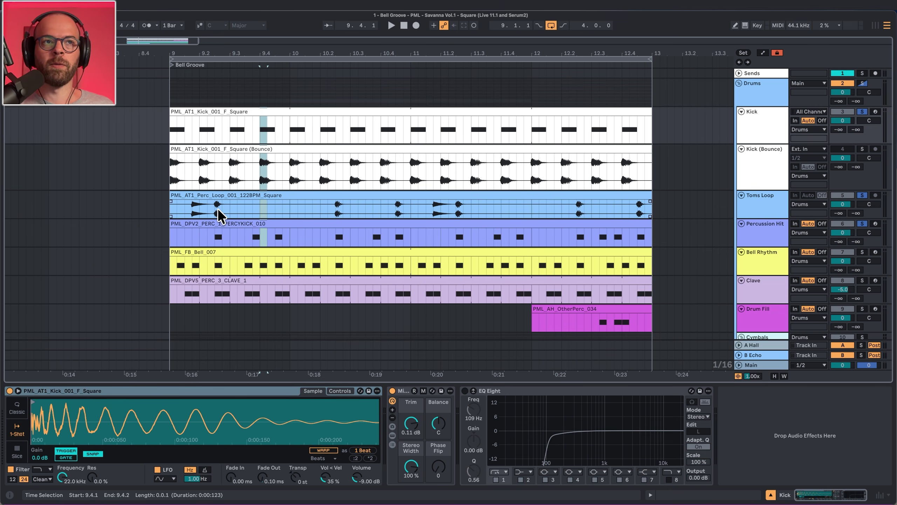
{"action": "left_click", "coordinate": [217, 230]}
{"action": "key", "text": "space"}
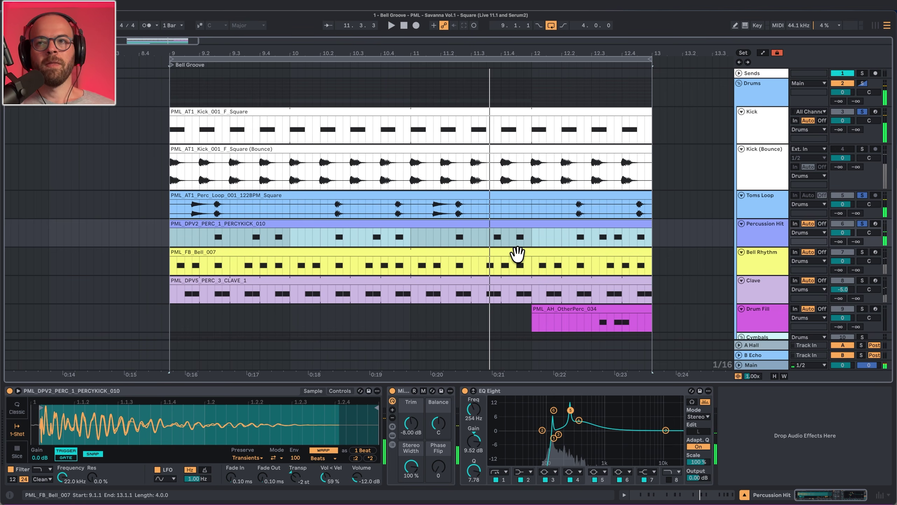
Step: Compare the bell clip with the toms, percussion and kick by selecting its spots at 9.1.4, 9.3.3 and 9.4.1
{"action": "left_click", "coordinate": [760, 259]}
{"action": "left_click_drag", "start_coordinate": [192, 267], "coordinate": [198, 211]}
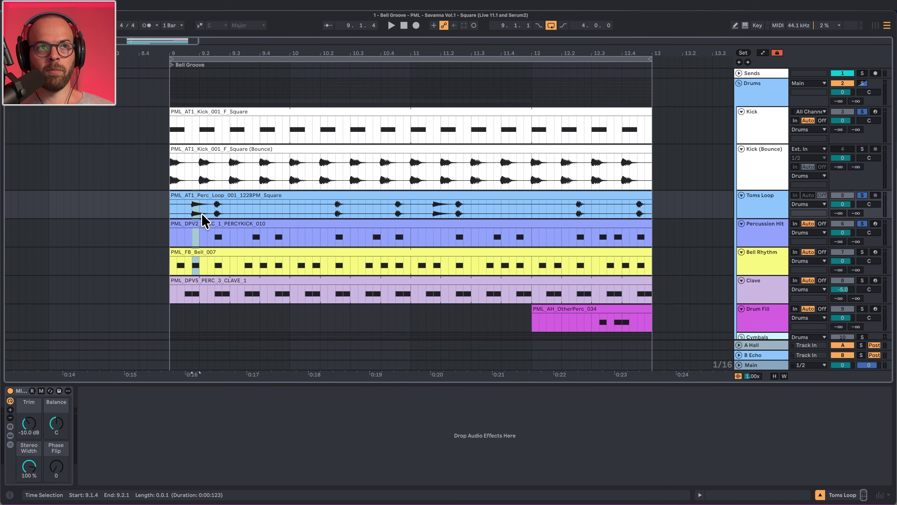
{"action": "left_click", "coordinate": [248, 265]}
{"action": "left_click_drag", "start_coordinate": [253, 240], "coordinate": [253, 238]}
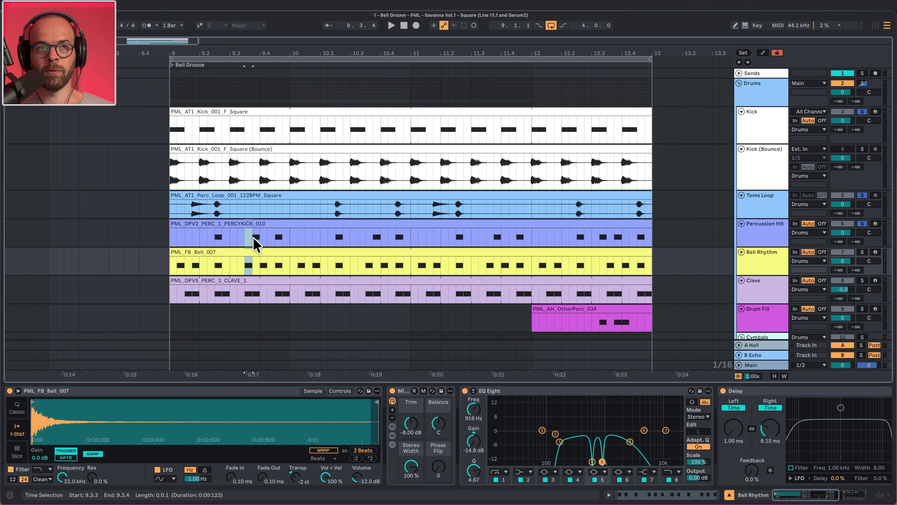
{"action": "left_click", "coordinate": [267, 257]}
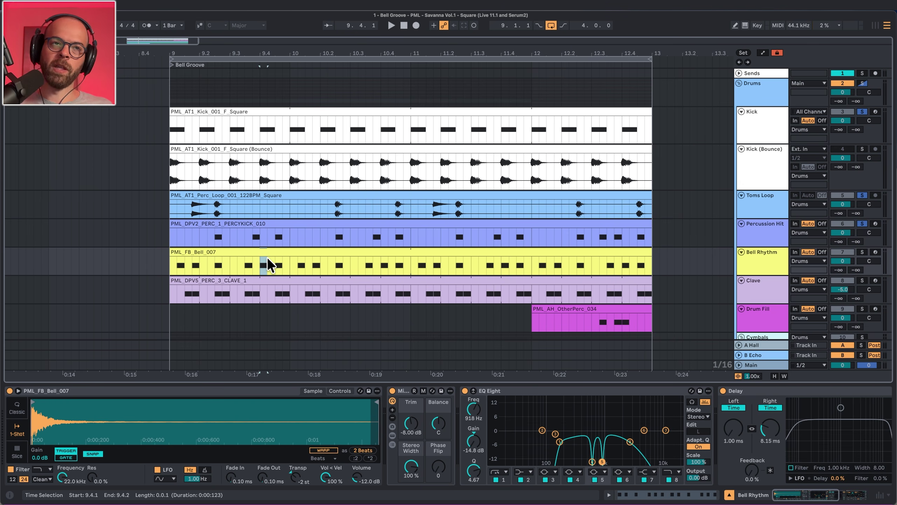
{"action": "left_click", "coordinate": [259, 252]}
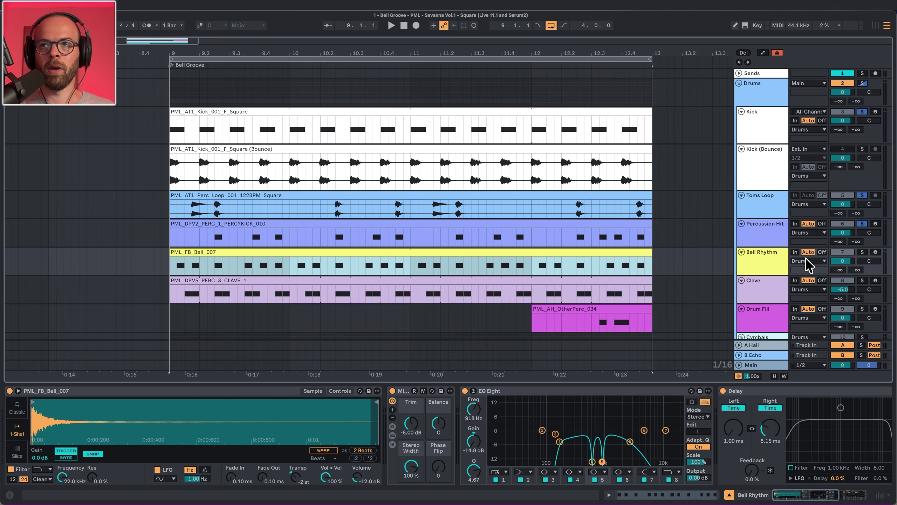
Step: Select the Bell Rhythm, Percussion Hit, Toms Loop and Kick tracks together, leaving out the bounced kick
{"action": "left_click", "coordinate": [782, 263]}
{"action": "left_click", "coordinate": [775, 209], "text": "shift"}
{"action": "left_click", "coordinate": [757, 138], "text": "shift"}
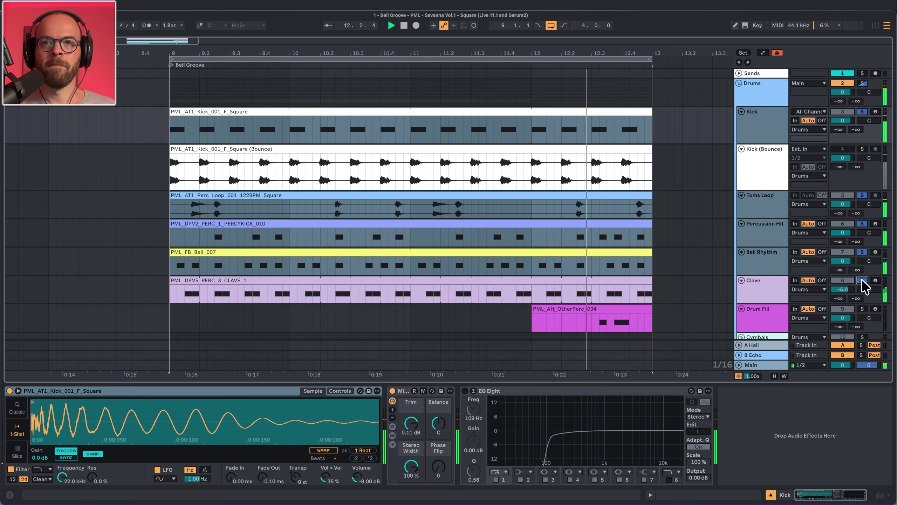
Step: Stop playback and audition the drum fill clip in context from position 12.1.2
{"action": "scroll", "coordinate": [848, 261], "scroll_direction": "down", "scroll_amount": 3}
{"action": "key", "text": "space"}
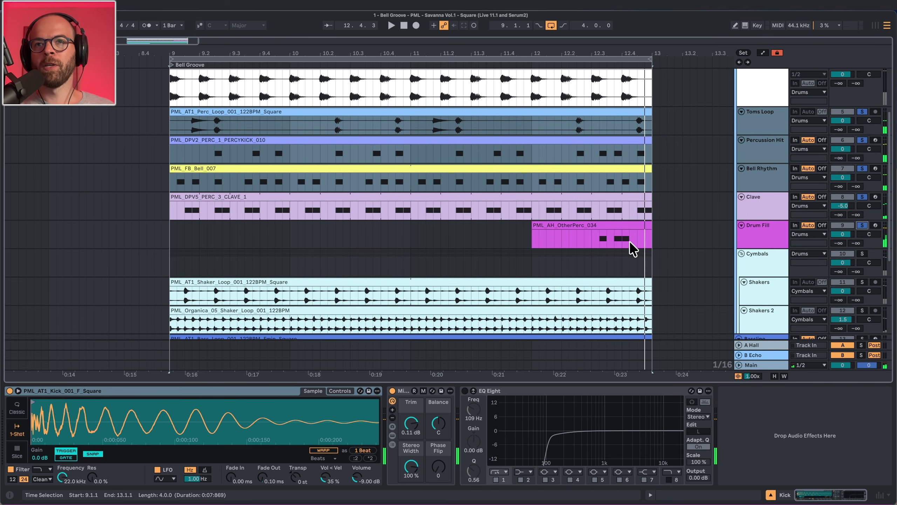
{"action": "left_click", "coordinate": [540, 236]}
{"action": "key", "text": "space"}
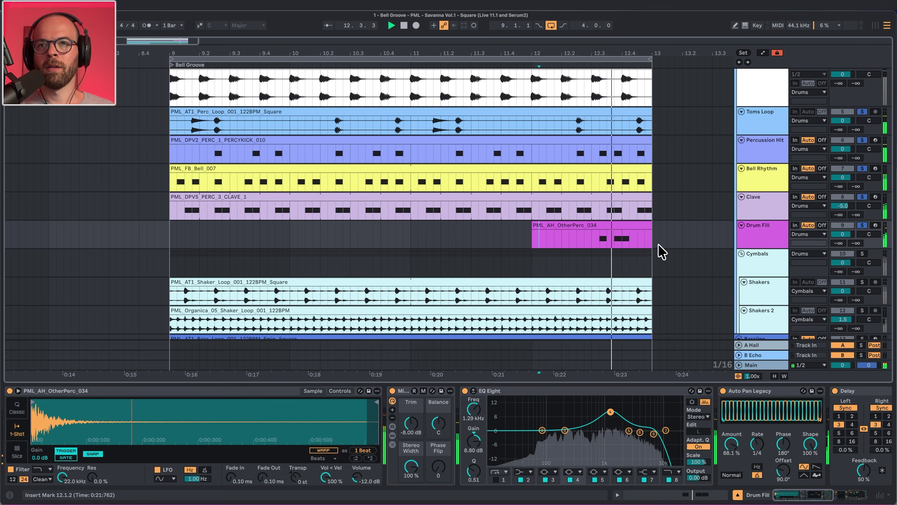
{"action": "scroll", "coordinate": [751, 263], "scroll_direction": "down", "scroll_amount": 2}
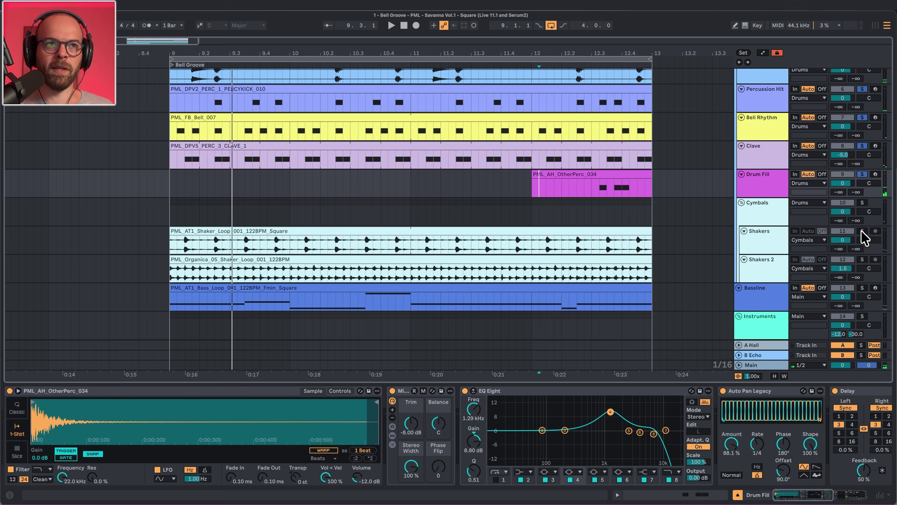
Step: Solo the Shakers and Shakers 2 tracks in turn and audition them, selecting the shaker hit from 9.1.3 to 9.1.4
{"action": "left_click_drag", "start_coordinate": [184, 243], "coordinate": [188, 242]}
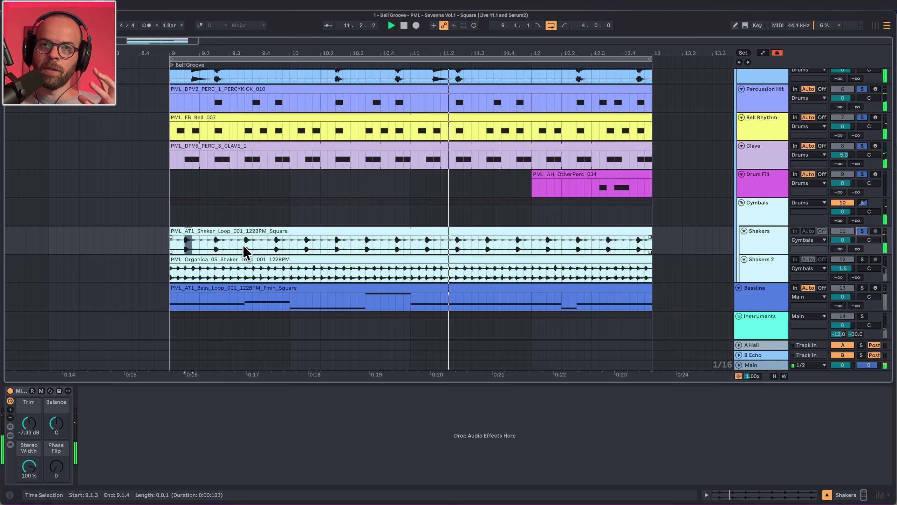
{"action": "left_click", "coordinate": [862, 259]}
{"action": "key", "text": "space"}
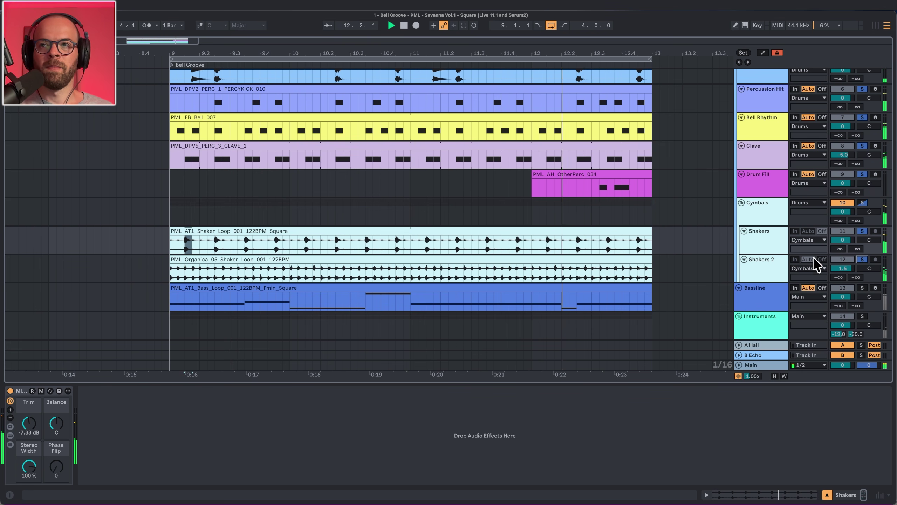
{"action": "left_click", "coordinate": [777, 265]}
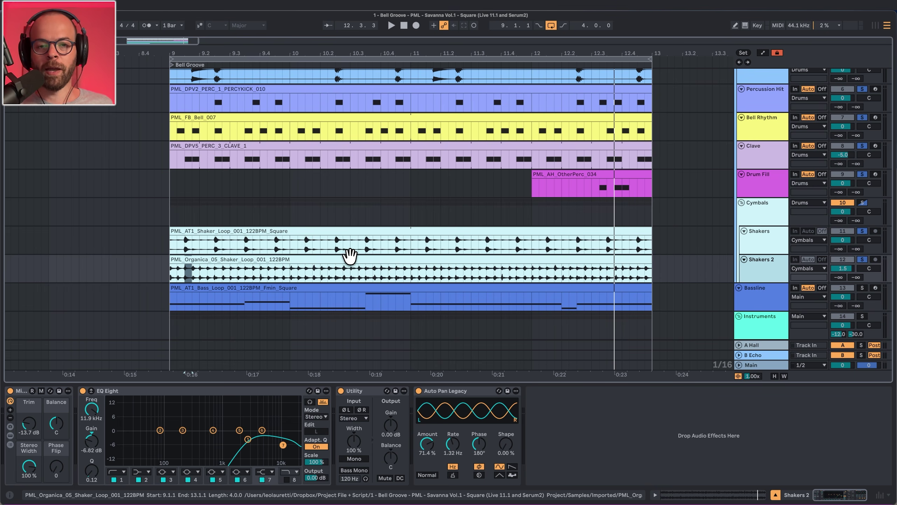
Step: Play the complete Bell Groove and examine how its layers line up, from the kick down to both shaker loops
{"action": "scroll", "coordinate": [346, 254], "scroll_direction": "up", "scroll_amount": 5}
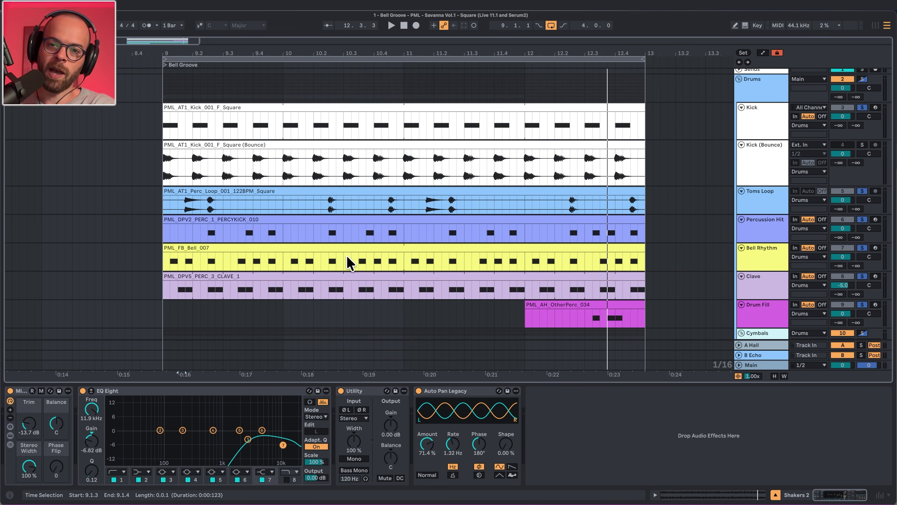
{"action": "key", "text": "space"}
{"action": "scroll", "coordinate": [271, 257], "scroll_direction": "down", "scroll_amount": 3}
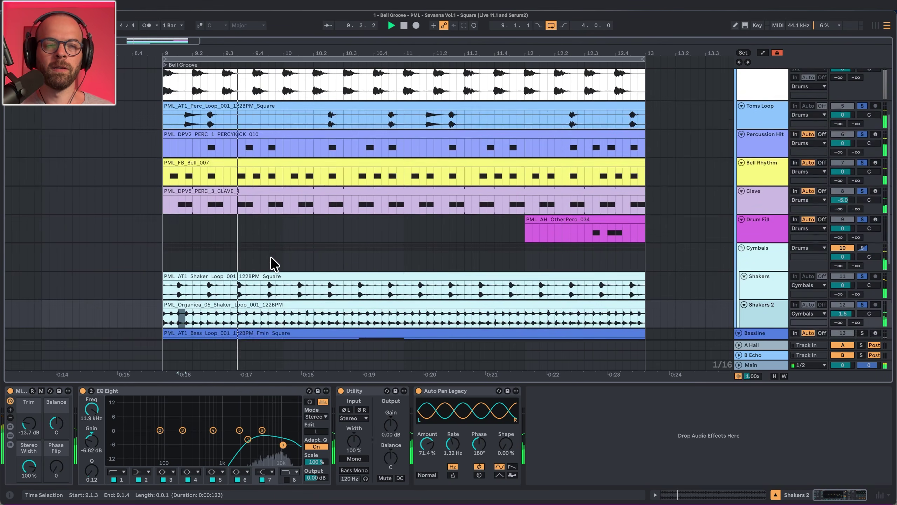
{"action": "scroll", "coordinate": [268, 268], "scroll_direction": "down", "scroll_amount": 1}
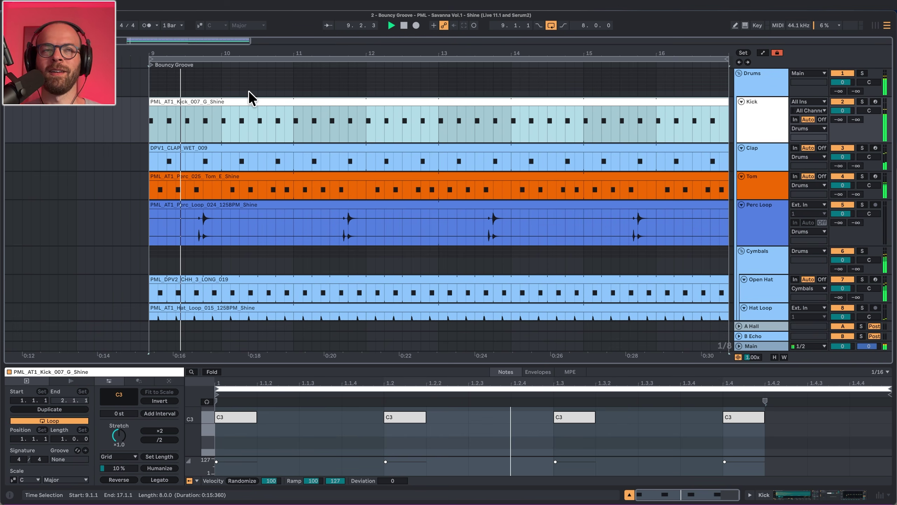
Step: Solo the Drums group in the Bouncy Groove set and listen through its layers
{"action": "left_click", "coordinate": [774, 82]}
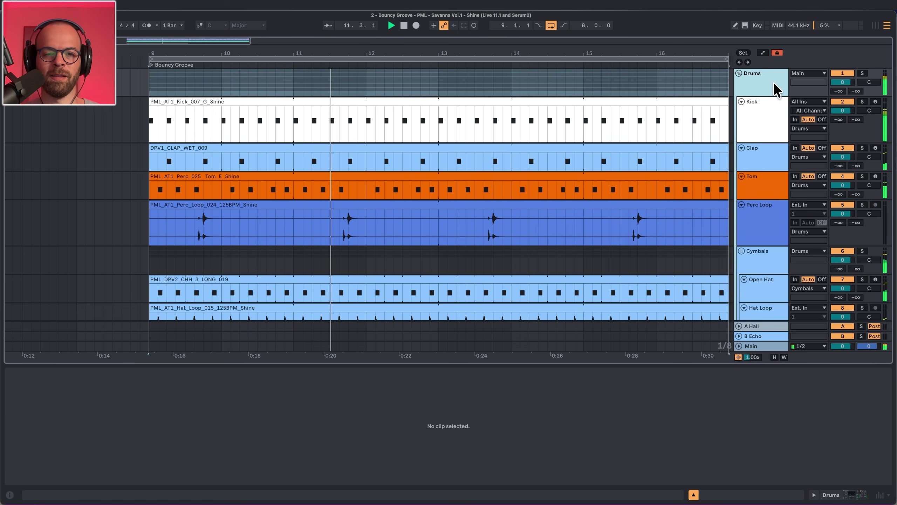
{"action": "key", "text": "s"}
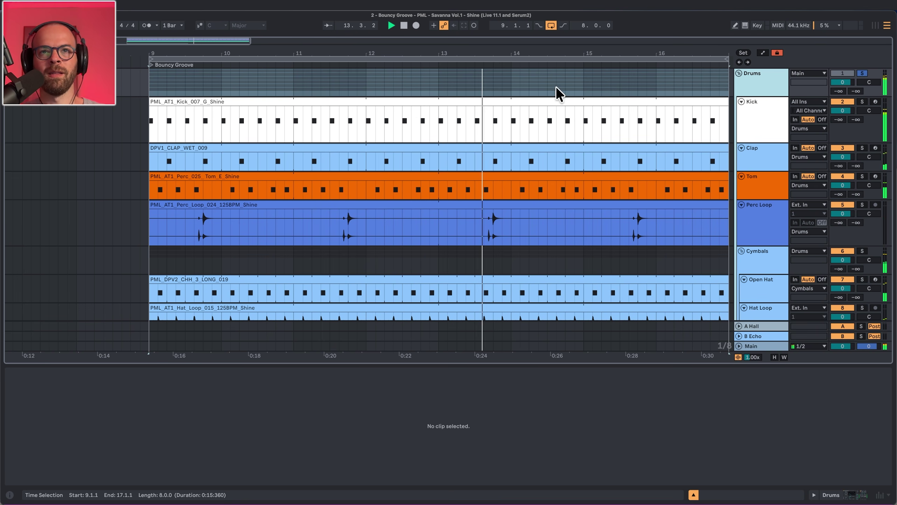
{"action": "left_click_drag", "start_coordinate": [517, 55], "coordinate": [455, 44]}
{"action": "scroll", "coordinate": [768, 212], "scroll_direction": "down", "scroll_amount": 1}
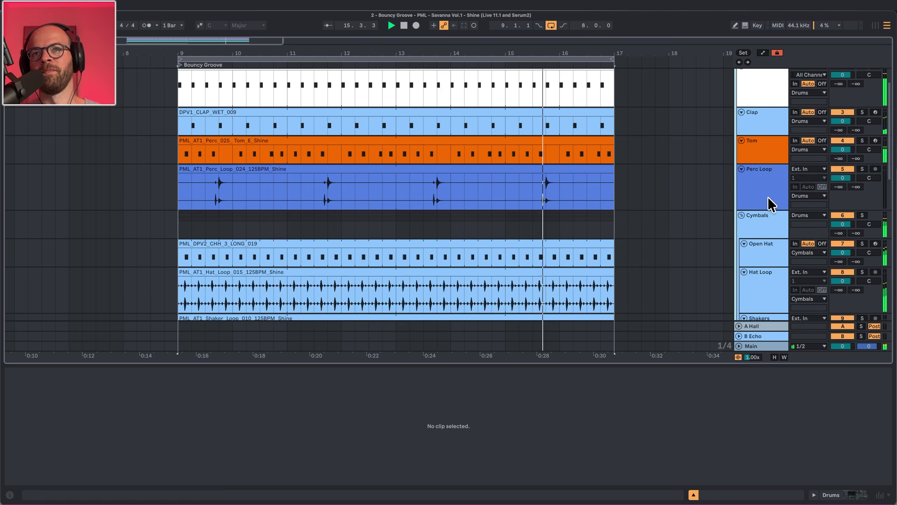
{"action": "scroll", "coordinate": [770, 205], "scroll_direction": "up", "scroll_amount": 1}
Step: Deactivate the Clap, Tom, Perc Loop and Cymbals tracks, and audition the kick pattern on its own
{"action": "left_click", "coordinate": [767, 237]}
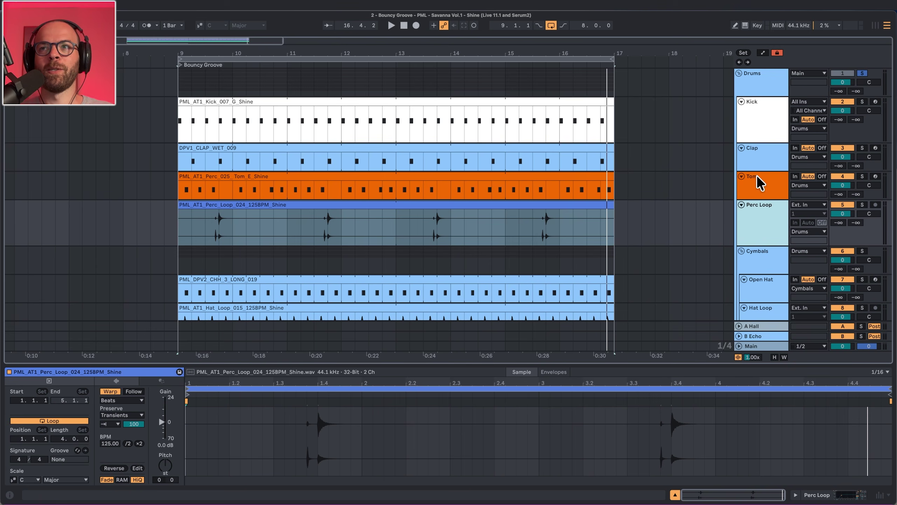
{"action": "left_click", "coordinate": [761, 261]}
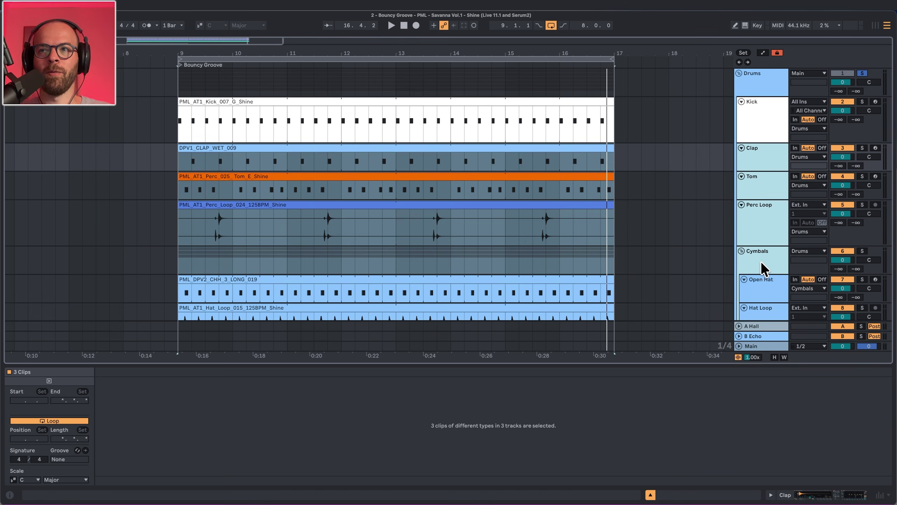
{"action": "scroll", "coordinate": [761, 261], "scroll_direction": "down", "scroll_amount": 3}
{"action": "scroll", "coordinate": [761, 261], "scroll_direction": "up", "scroll_amount": 3}
{"action": "left_click", "coordinate": [766, 128]}
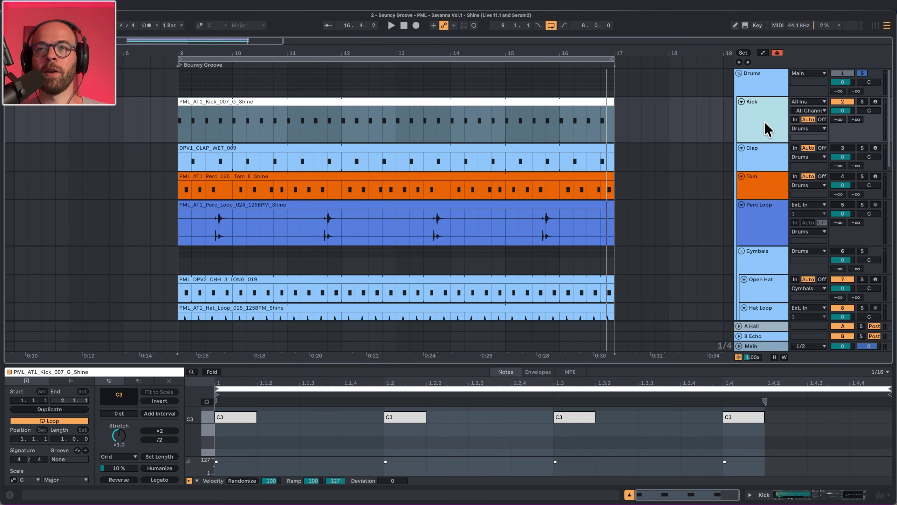
{"action": "left_click", "coordinate": [277, 102]}
{"action": "key", "text": "space"}
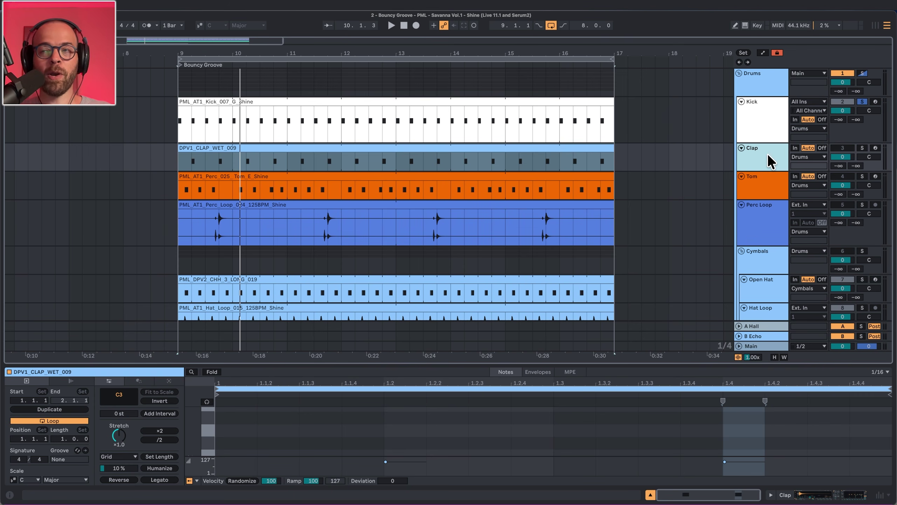
Step: Reactivate the Clap track, clear the kick's solo and solo the Drums group while playing
{"action": "key", "text": "0"}
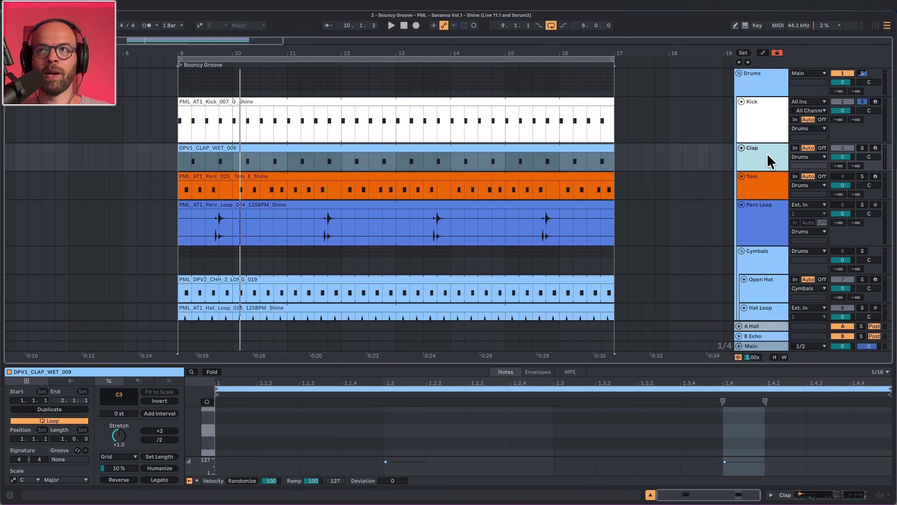
{"action": "key", "text": "s"}
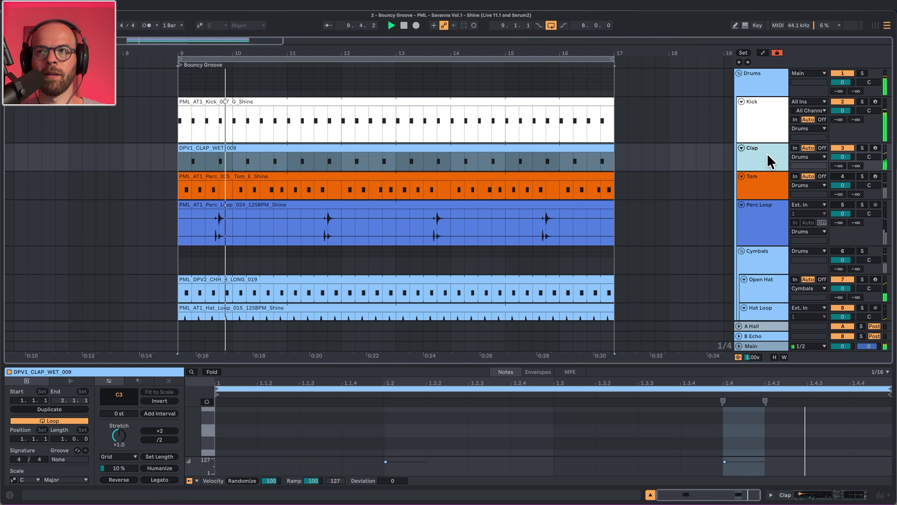
{"action": "left_click", "coordinate": [761, 92]}
{"action": "key", "text": "s"}
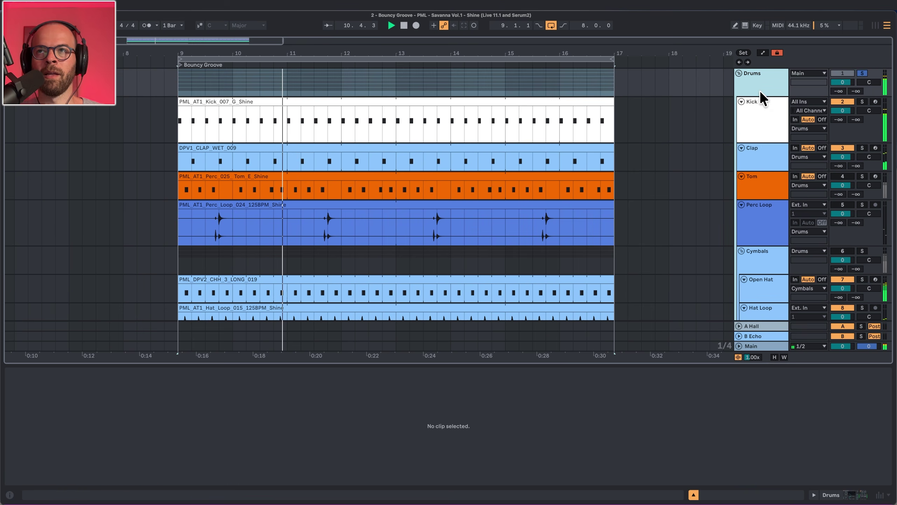
Step: Inspect the low-end cut in the clap's EQ Eight and compare the sound with the EQ bypassed and enabled
{"action": "left_click", "coordinate": [767, 159]}
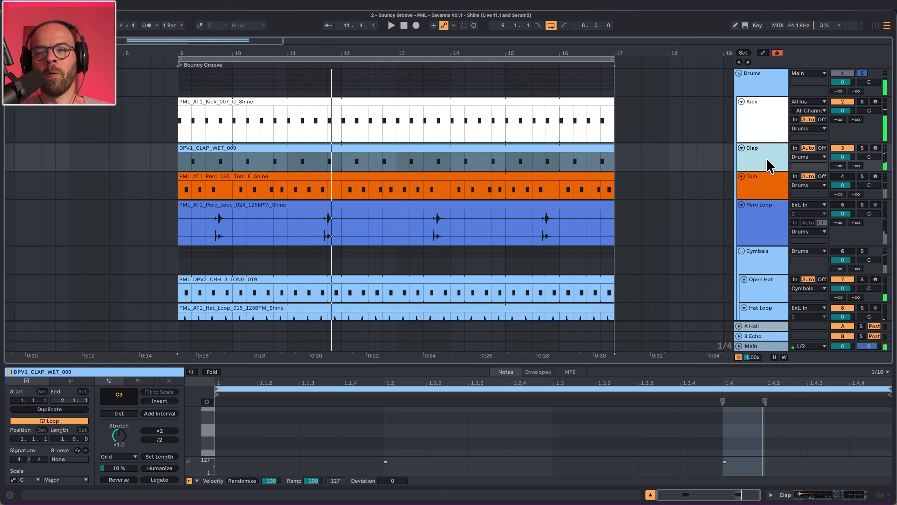
{"action": "left_click", "coordinate": [767, 153]}
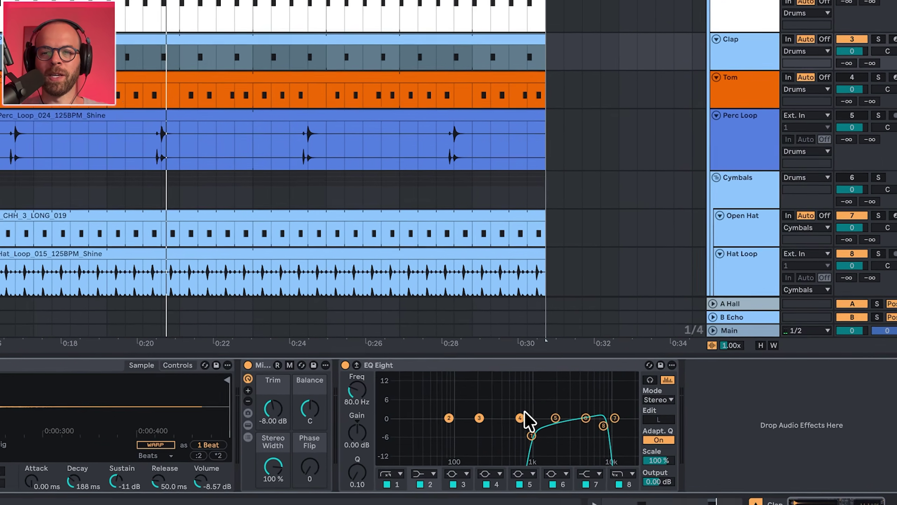
{"action": "left_click_drag", "start_coordinate": [521, 393], "coordinate": [583, 448]}
{"action": "left_click", "coordinate": [254, 345]}
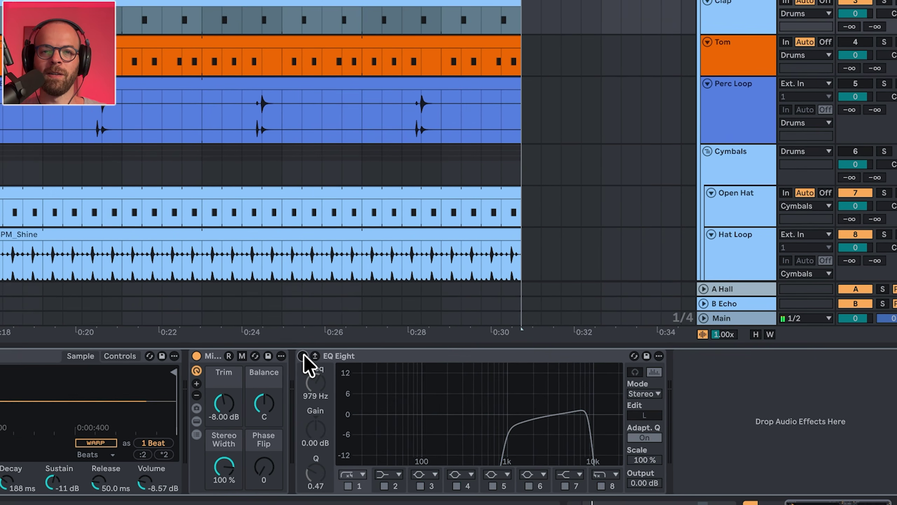
{"action": "left_click", "coordinate": [303, 356]}
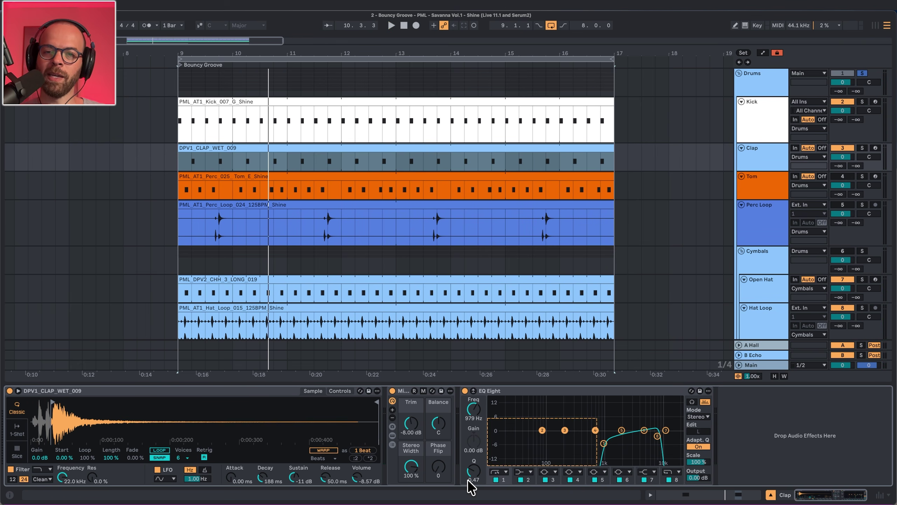
{"action": "left_click_drag", "start_coordinate": [468, 479], "coordinate": [467, 478]}
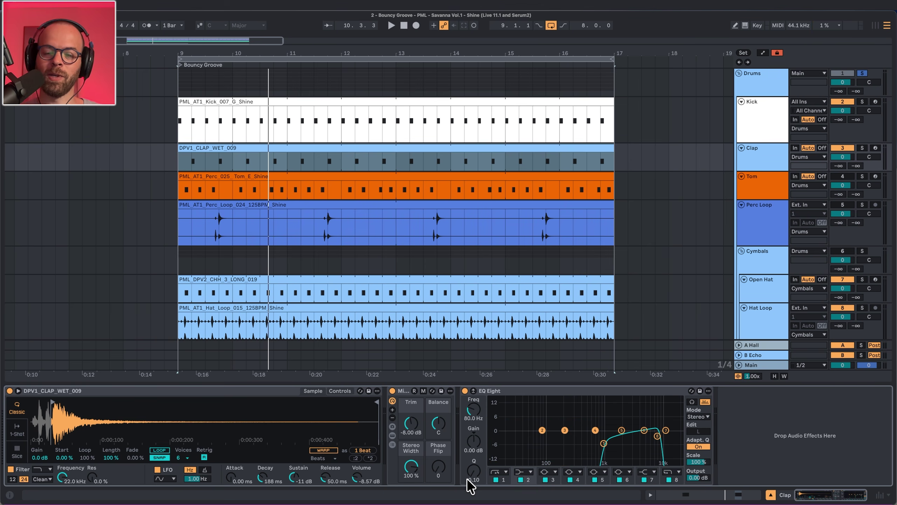
Step: Activate the Tom track, examine the empty sixteenth at 1.1.1 and its first three notes, and play the groove
{"action": "left_click", "coordinate": [767, 186]}
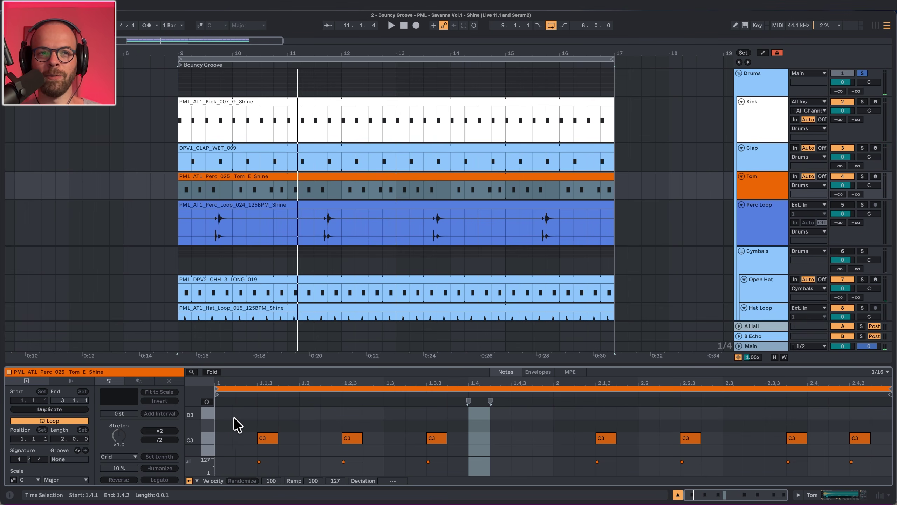
{"action": "left_click", "coordinate": [226, 422]}
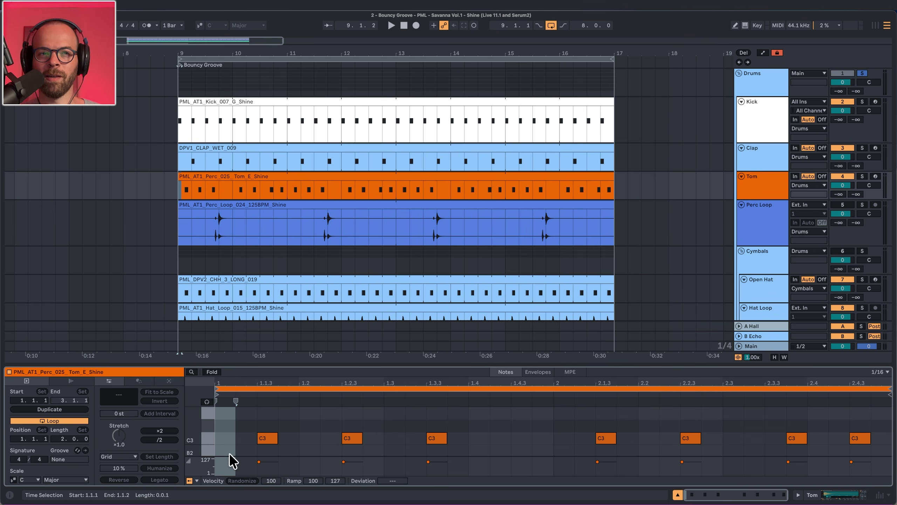
{"action": "left_click_drag", "start_coordinate": [257, 416], "coordinate": [402, 447]}
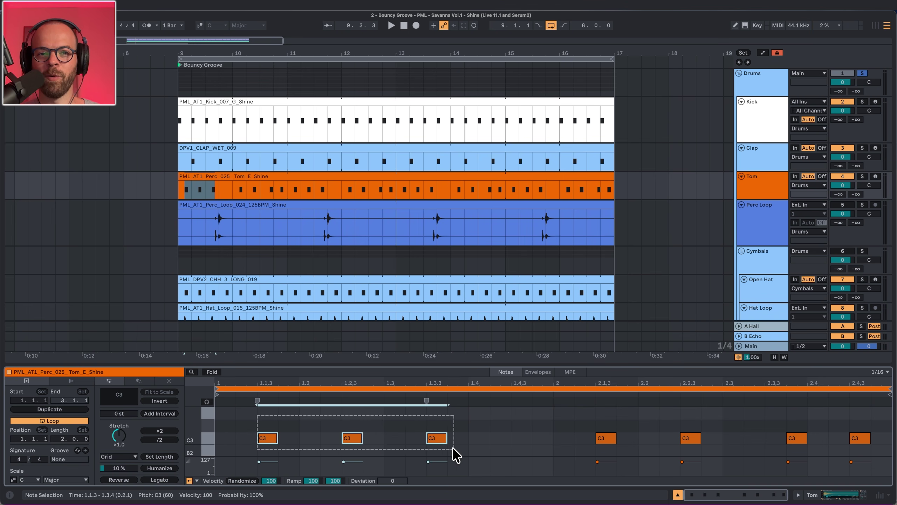
{"action": "key", "text": "space"}
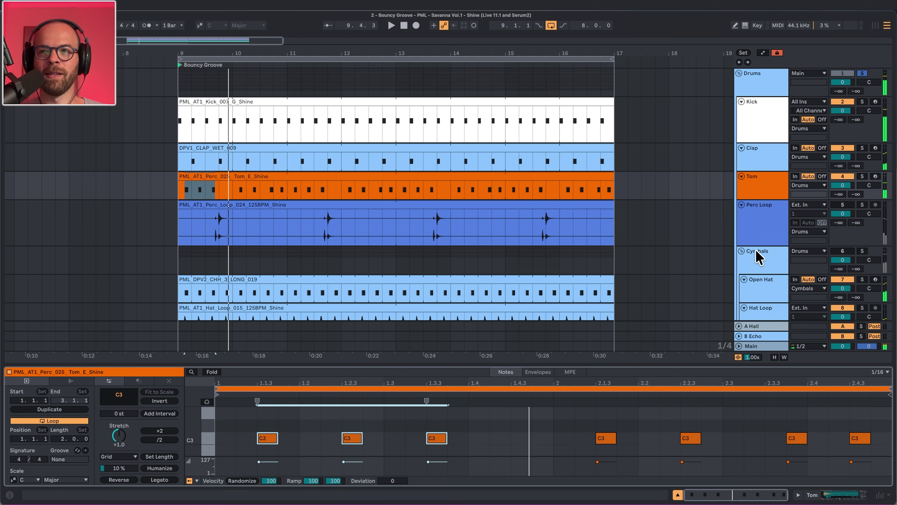
Step: Listen to the Kick, Clap, Tom and Open Hat tracks soloed together, and return the solo to the Drums group
{"action": "left_click", "coordinate": [843, 253]}
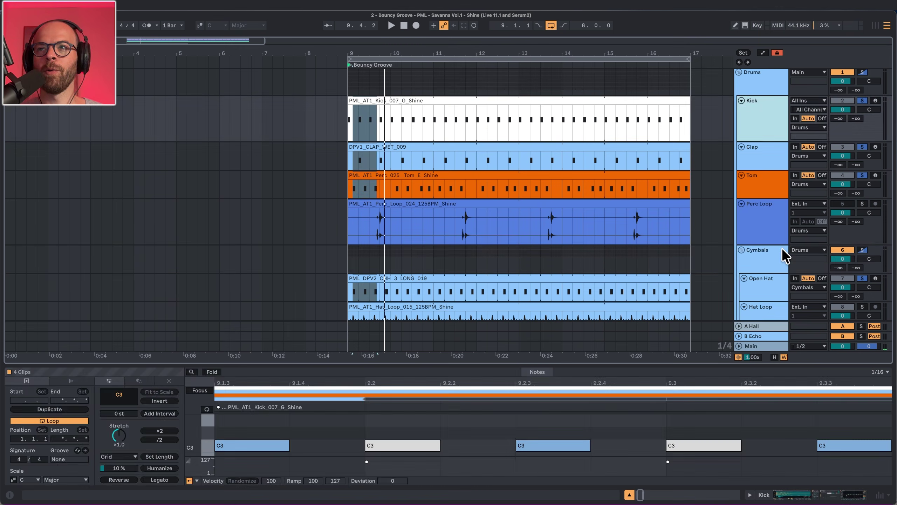
{"action": "left_click", "coordinate": [774, 255]}
{"action": "left_click", "coordinate": [495, 174]}
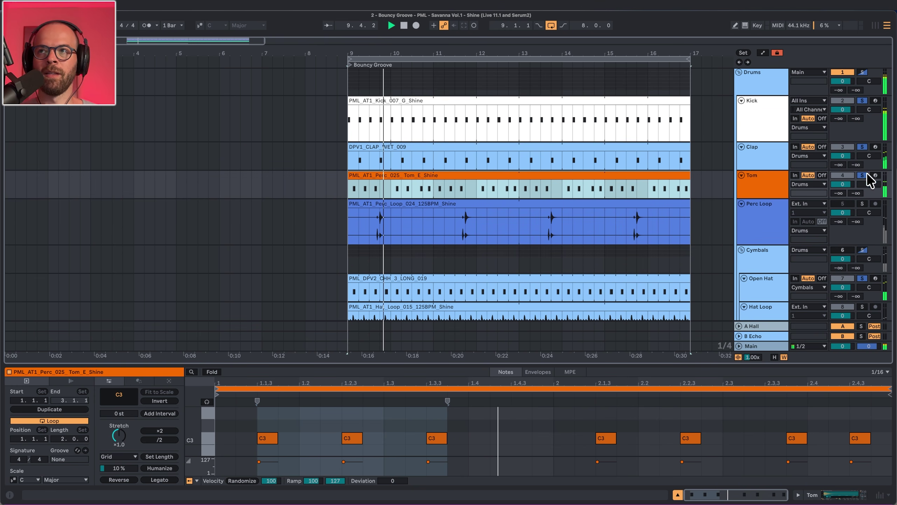
{"action": "left_click", "coordinate": [770, 133]}
{"action": "left_click", "coordinate": [771, 92]}
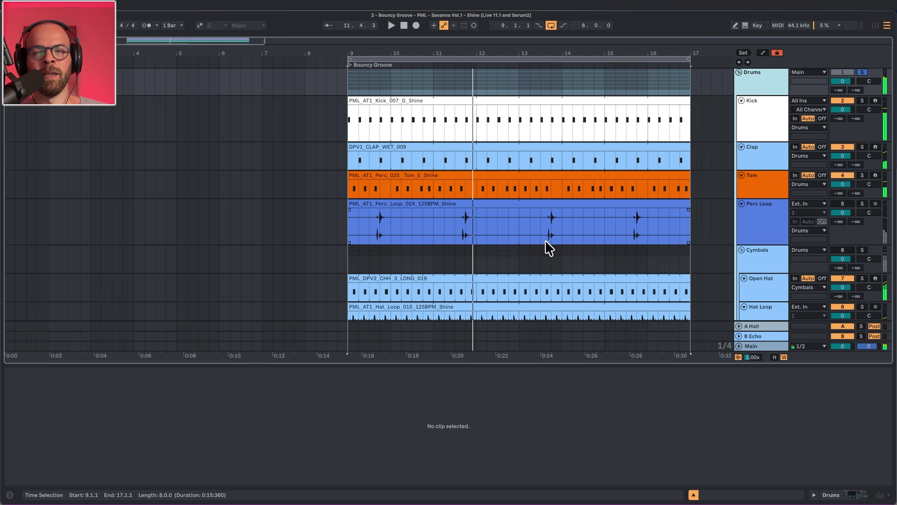
Step: Try moving the tom note at 2.3.4 to 2.3.3 and the first tom note to 1.1.4, and play the pattern
{"action": "left_click", "coordinate": [411, 175]}
{"action": "key", "text": "space"}
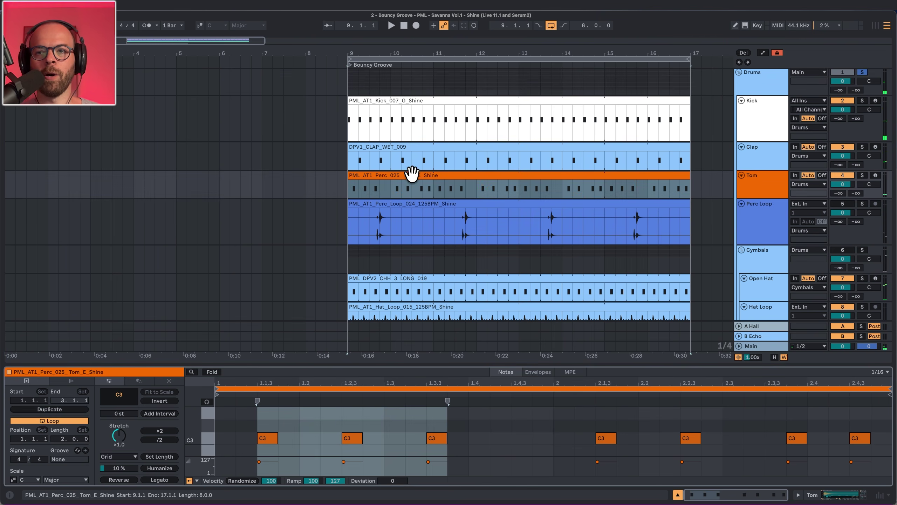
{"action": "left_click", "coordinate": [793, 437]}
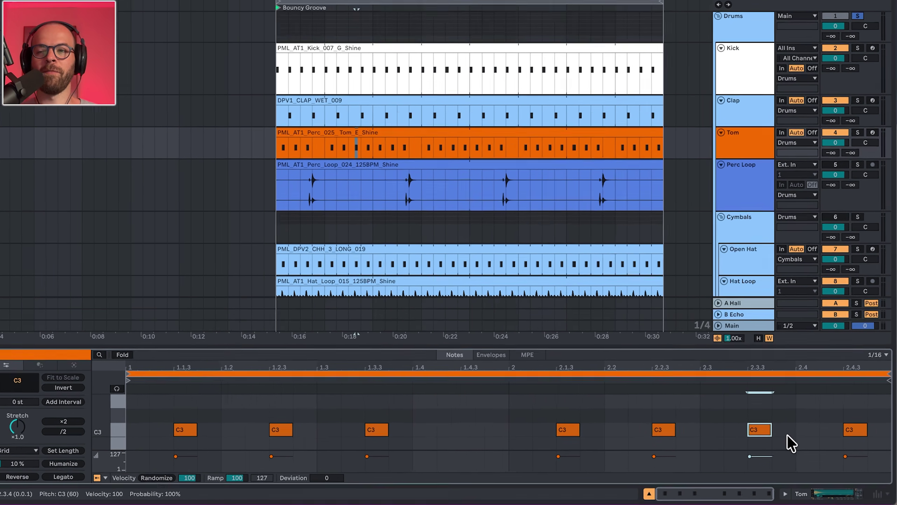
{"action": "key", "text": "Left"}
{"action": "key", "text": "space"}
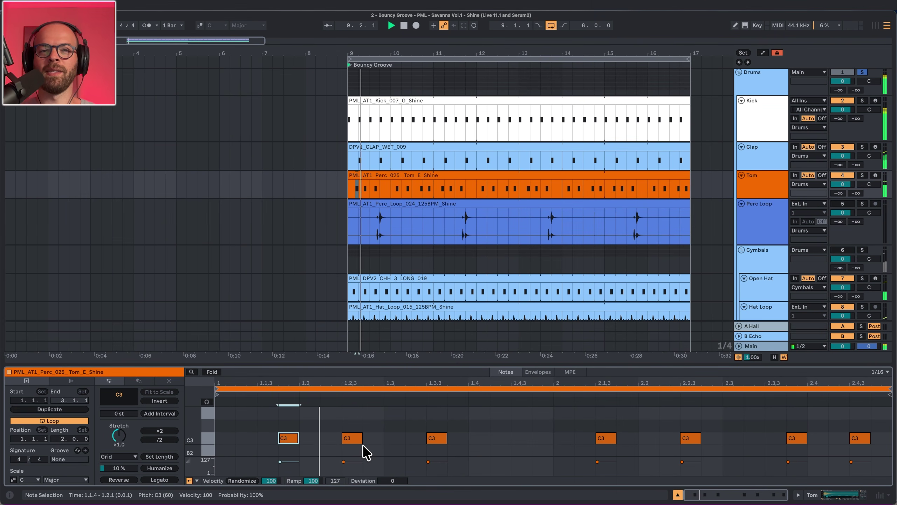
Step: Try shifting the third tom note to 1.3.4 and adding an extra note in beat 1.4, and undo the tom edits
{"action": "left_click", "coordinate": [429, 438]}
{"action": "key", "text": "Right"}
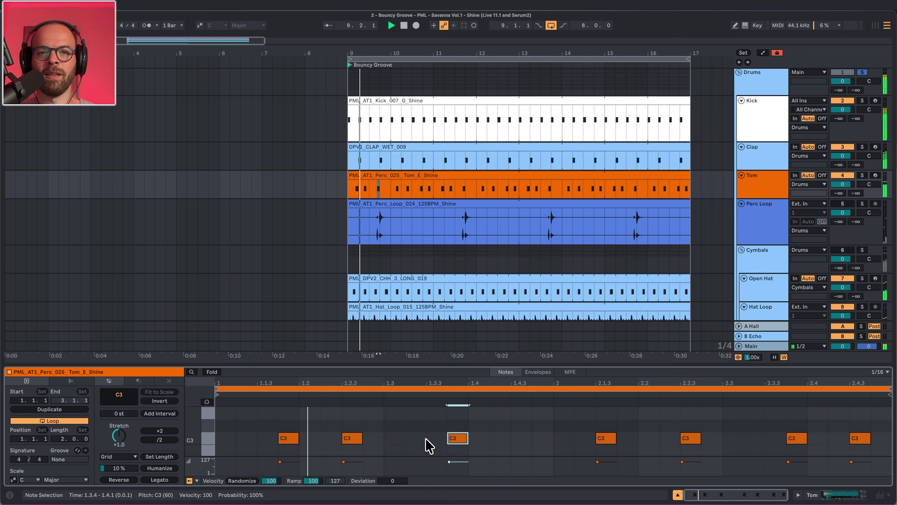
{"action": "double_click", "coordinate": [515, 438]}
{"action": "key", "text": "space"}
{"action": "key", "text": "super+z"}
{"action": "key", "text": "super+z"}
{"action": "key", "text": "super+z"}
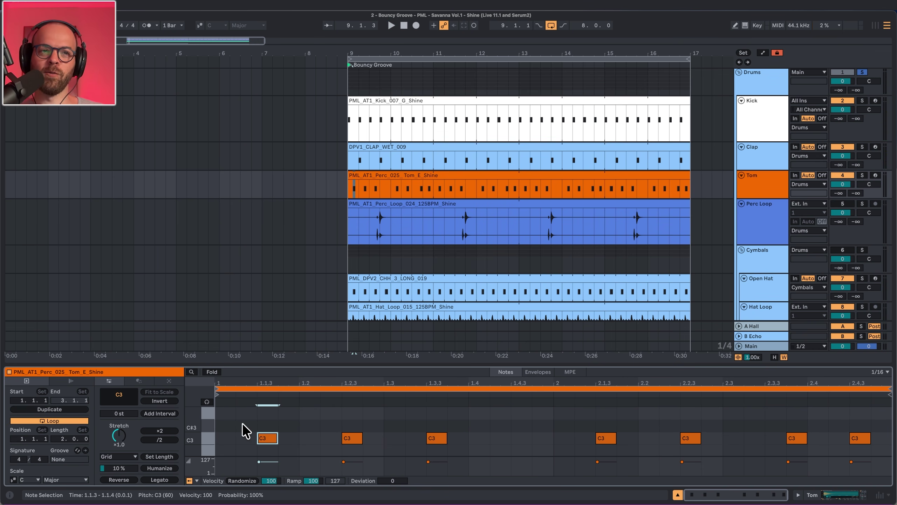
Step: Examine the tom clip's opening note and its gap from 1.4, and activate the Perc Loop track
{"action": "left_click_drag", "start_coordinate": [224, 424], "coordinate": [286, 449]}
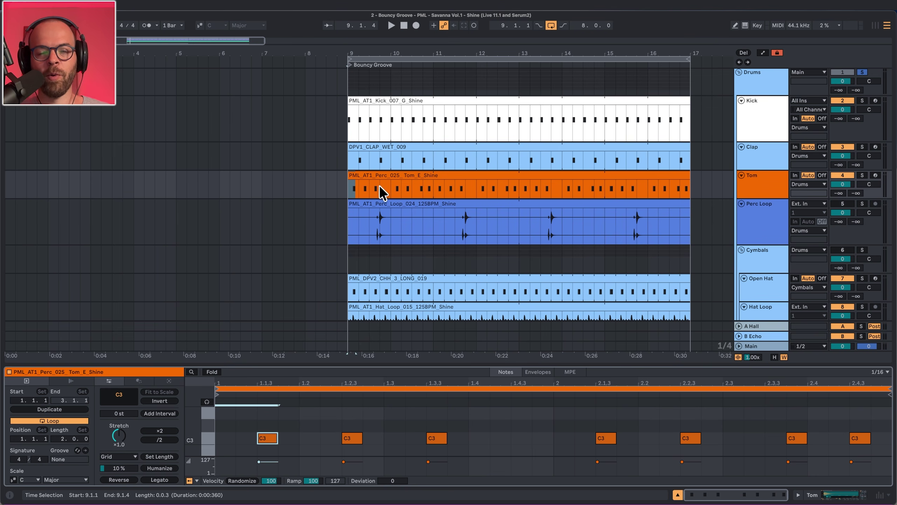
{"action": "left_click_drag", "start_coordinate": [466, 421], "coordinate": [556, 475]}
{"action": "left_click", "coordinate": [768, 219]}
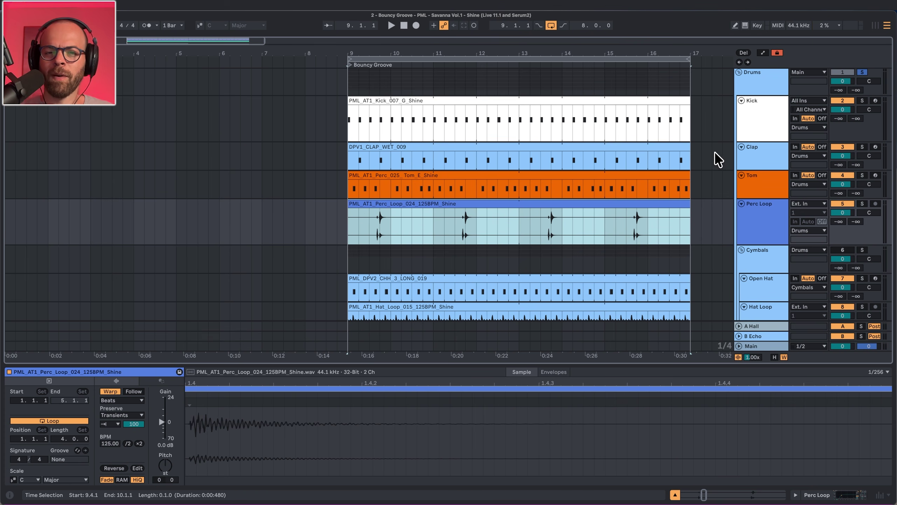
Step: Listen to the whole Drums group with the Perc Loop layer included
{"action": "left_click", "coordinate": [757, 80]}
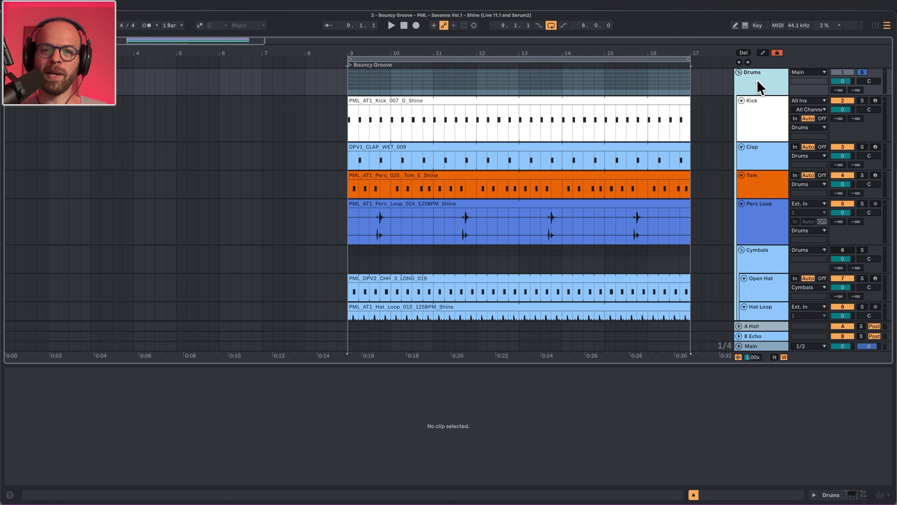
{"action": "key", "text": "space"}
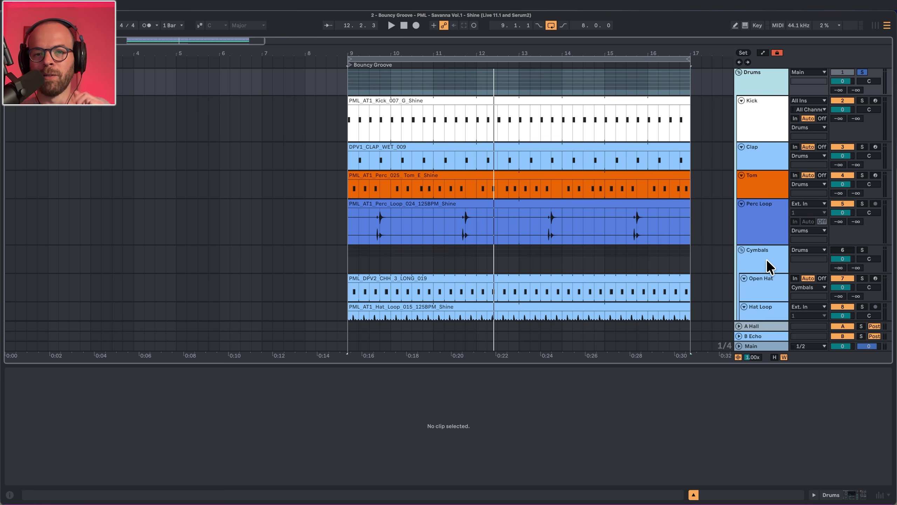
Step: Activate the Cymbals group and mute its Hat Loop and Shakers tracks
{"action": "left_click", "coordinate": [767, 259]}
{"action": "scroll", "coordinate": [766, 259], "scroll_direction": "down", "scroll_amount": 1}
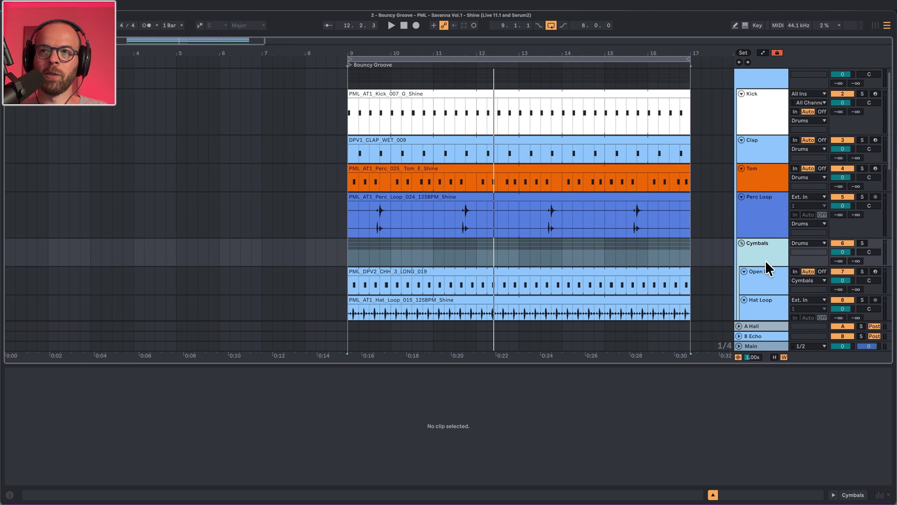
{"action": "scroll", "coordinate": [763, 257], "scroll_direction": "down", "scroll_amount": 1}
{"action": "left_click", "coordinate": [763, 291]}
{"action": "scroll", "coordinate": [763, 283], "scroll_direction": "down", "scroll_amount": 3}
{"action": "left_click", "coordinate": [763, 274], "text": "shift"}
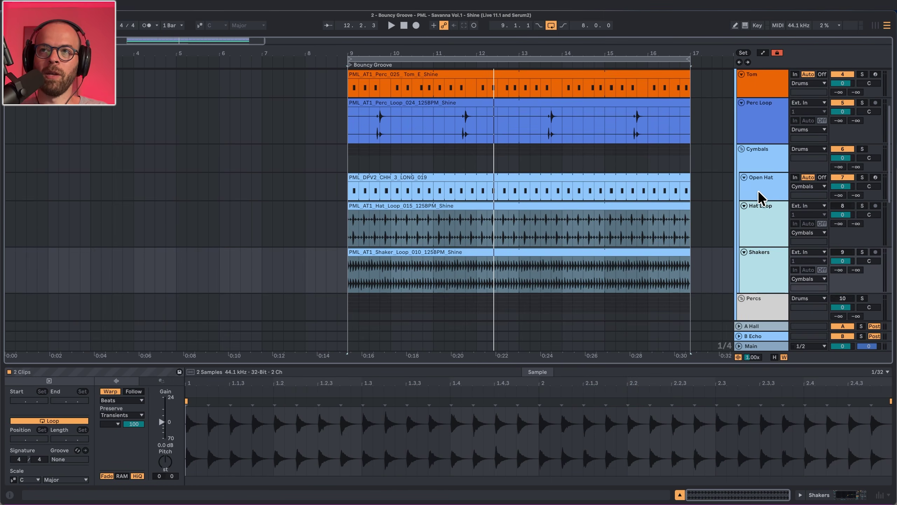
Step: Play the groove with Open Hat as the only cymbal layer, and show that track's clip and device chain
{"action": "left_click", "coordinate": [759, 198]}
{"action": "key", "text": "space"}
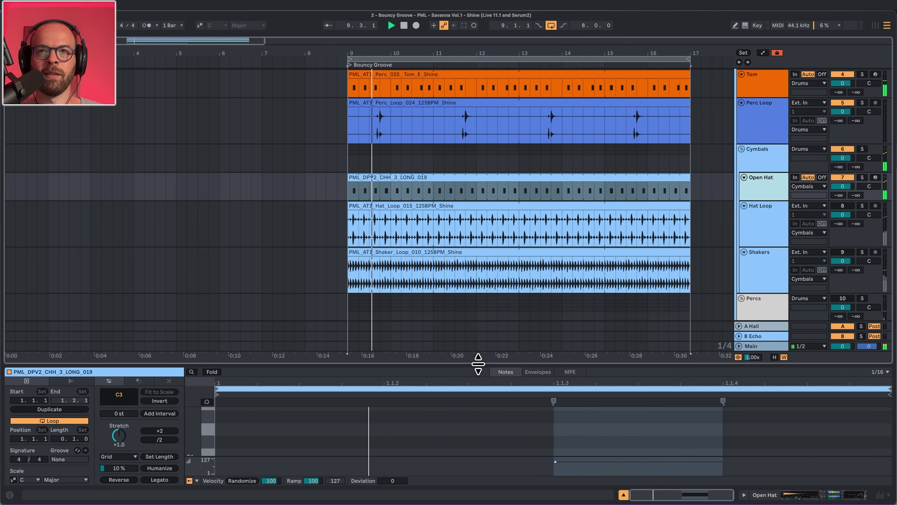
{"action": "left_click", "coordinate": [772, 187]}
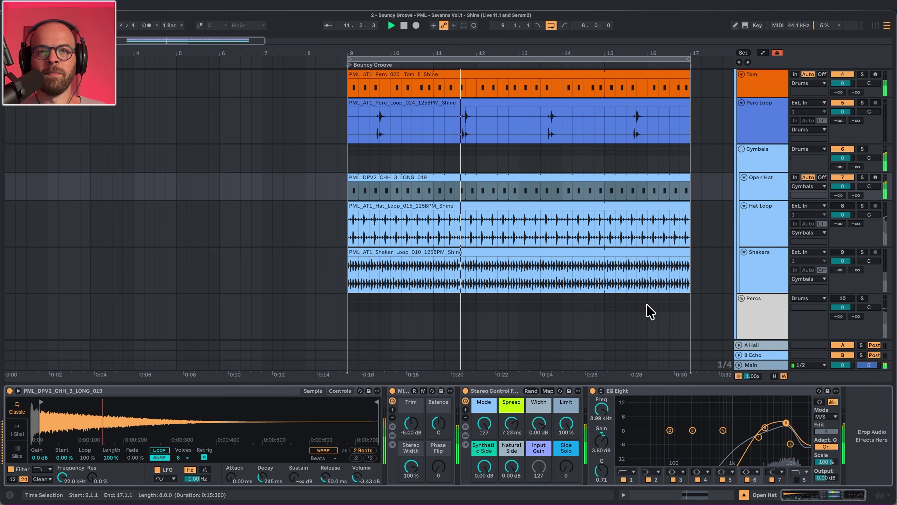
Step: Activate the Shakers track and the Hat Loop track one after the other while the groove plays
{"action": "left_click", "coordinate": [748, 232]}
{"action": "left_click", "coordinate": [759, 261]}
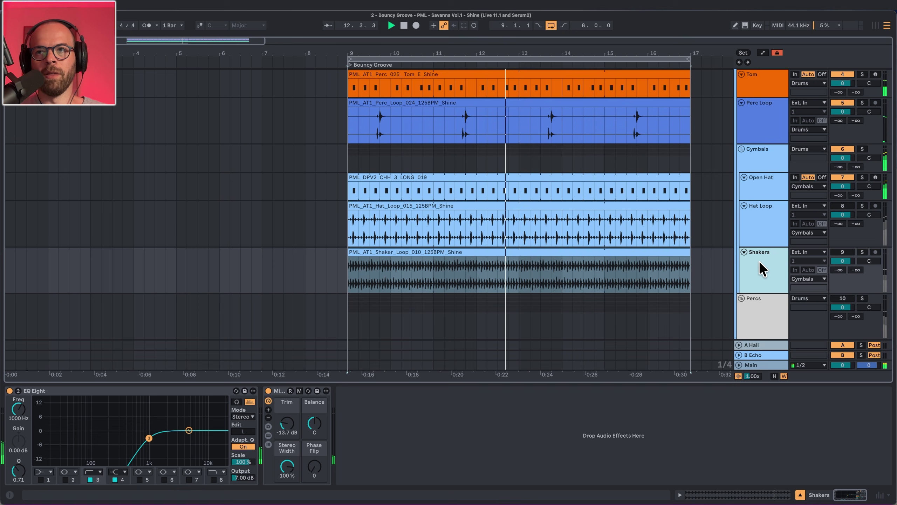
{"action": "key", "text": "0"}
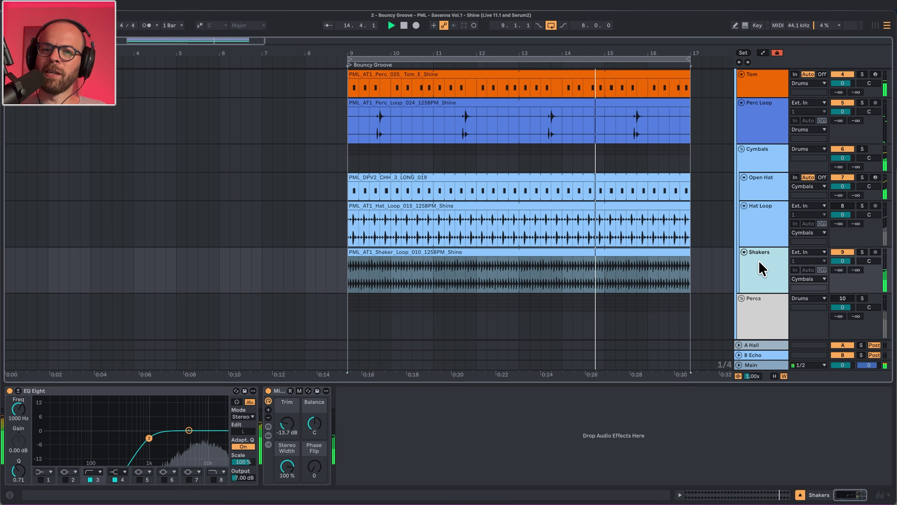
{"action": "left_click", "coordinate": [767, 227]}
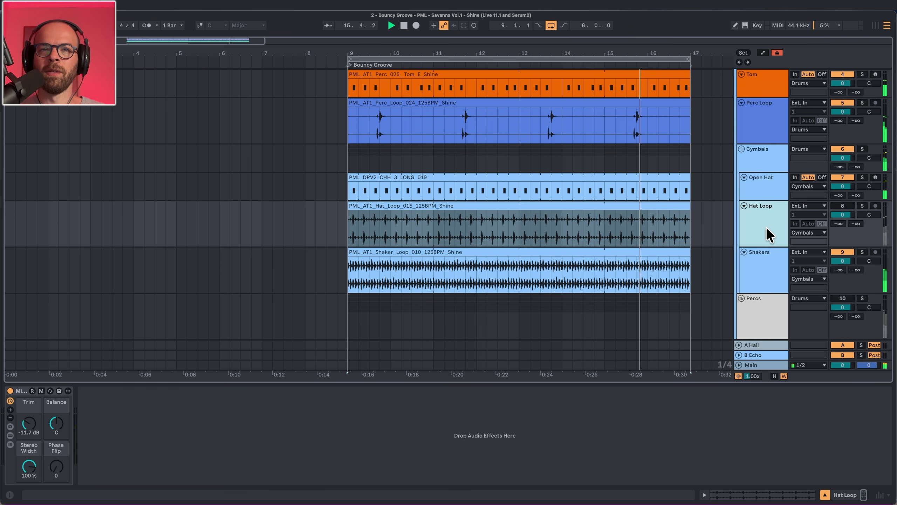
{"action": "key", "text": "0"}
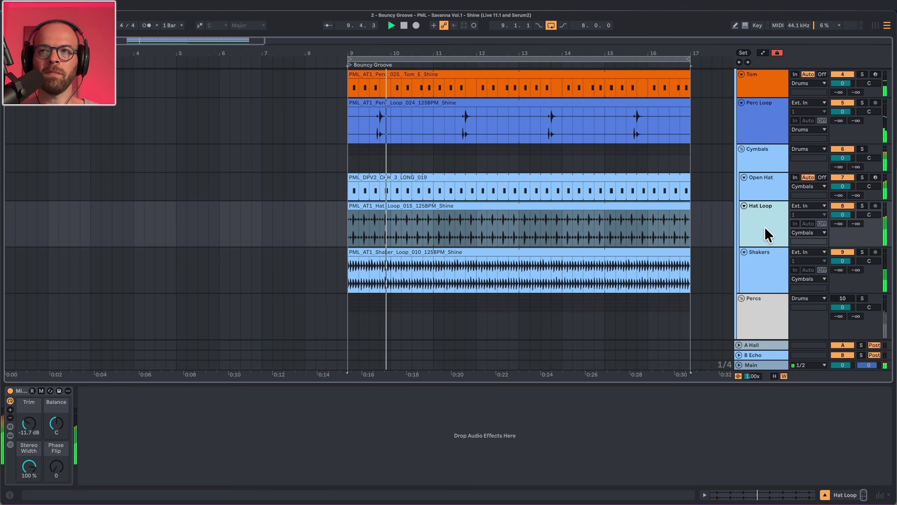
{"action": "scroll", "coordinate": [757, 220], "scroll_direction": "down", "scroll_amount": 2}
{"action": "scroll", "coordinate": [757, 220], "scroll_direction": "down", "scroll_amount": 2}
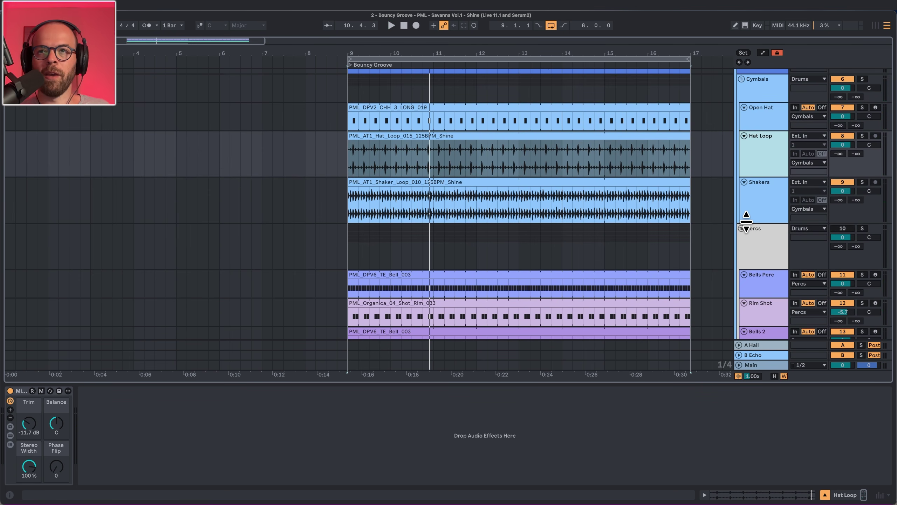
Step: Mute the Tom track and the Perc Loop below it, play the groove without them, and reactivate both
{"action": "scroll", "coordinate": [746, 220], "scroll_direction": "up", "scroll_amount": 10}
{"action": "left_click", "coordinate": [761, 178]}
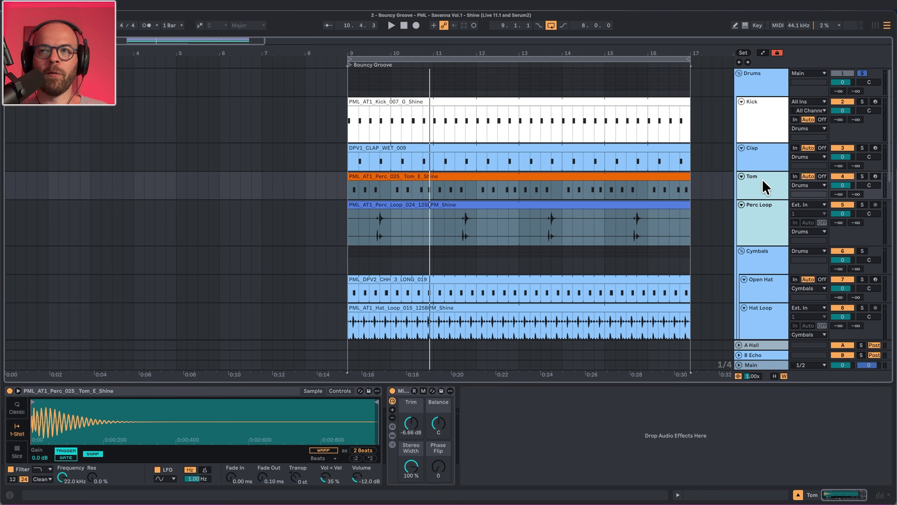
{"action": "key", "text": "0"}
{"action": "key", "text": "space"}
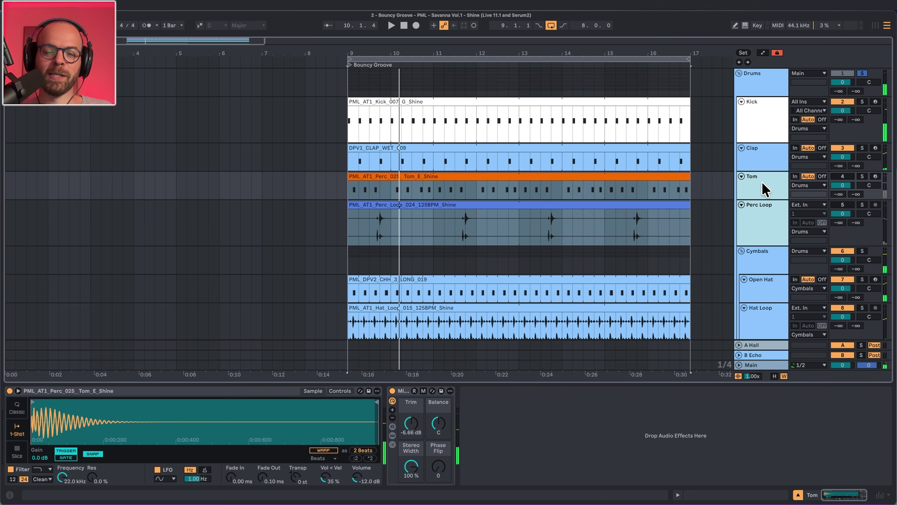
{"action": "key", "text": "0"}
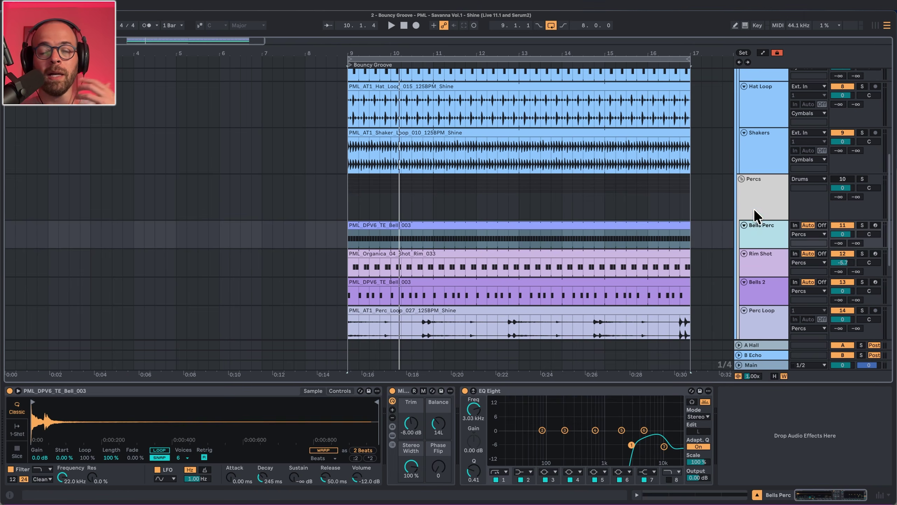
Step: Activate the Percs group and mute all its tracks from Bells Perc to Clap Fill
{"action": "left_click", "coordinate": [756, 210]}
{"action": "left_click", "coordinate": [757, 240]}
{"action": "scroll", "coordinate": [762, 236], "scroll_direction": "down", "scroll_amount": 3}
{"action": "left_click", "coordinate": [760, 181]}
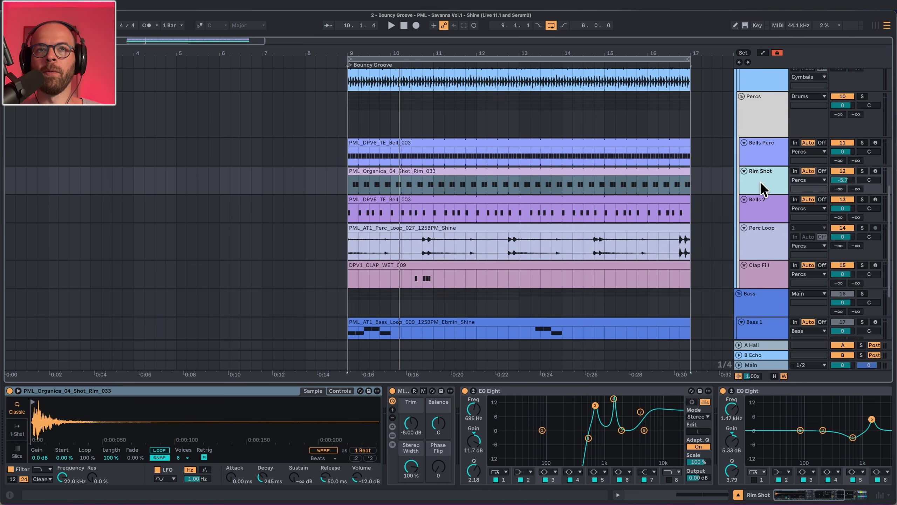
{"action": "left_click", "coordinate": [761, 159]}
{"action": "left_click", "coordinate": [761, 184], "text": "shift"}
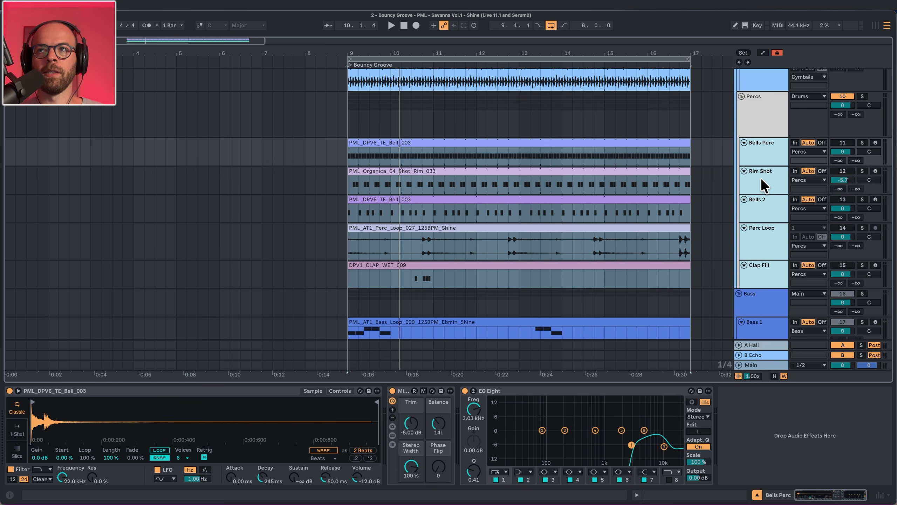
Step: Activate the Rim Shot track, play it with the groove, and examine its first EQ Eight curve
{"action": "left_click", "coordinate": [761, 179]}
{"action": "key", "text": "space"}
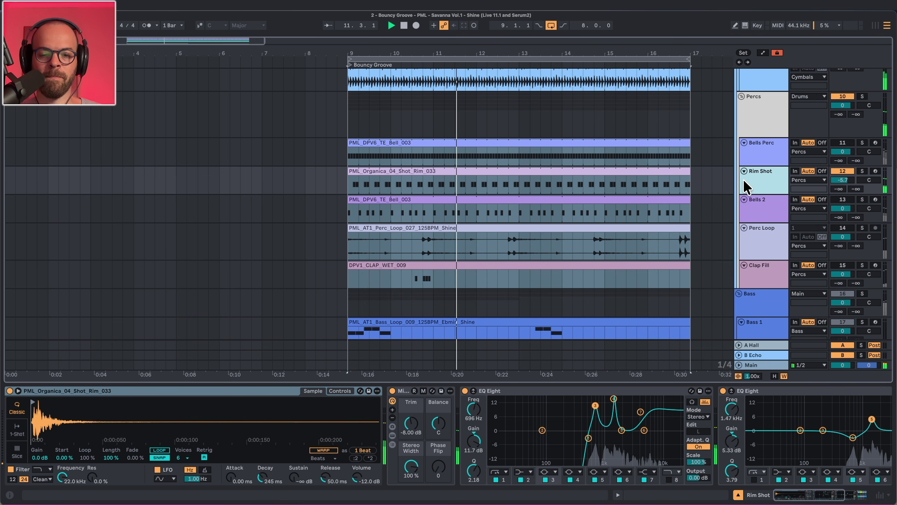
{"action": "left_click_drag", "start_coordinate": [576, 429], "coordinate": [475, 476]}
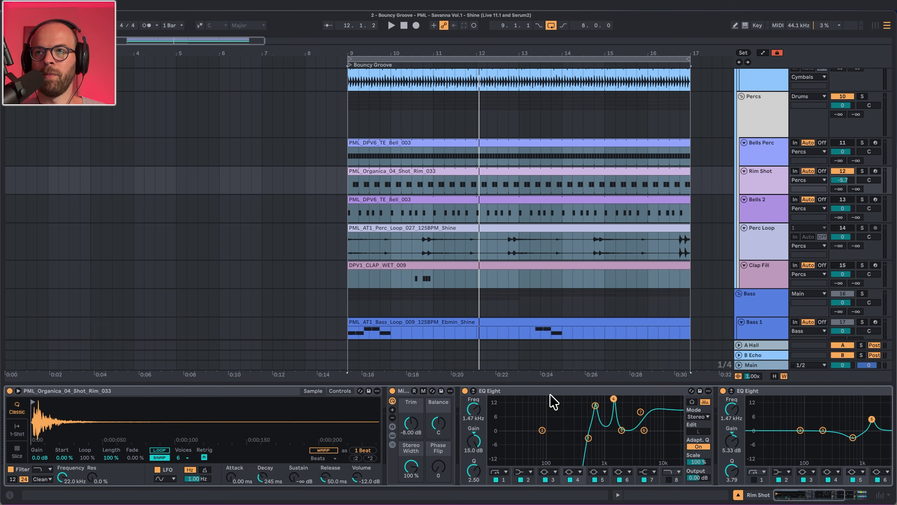
Step: Solo the Rim Shot track, compare its sound with the first EQ Eight bypassed and enabled, and release the solo
{"action": "key", "text": "s"}
{"action": "key", "text": "space"}
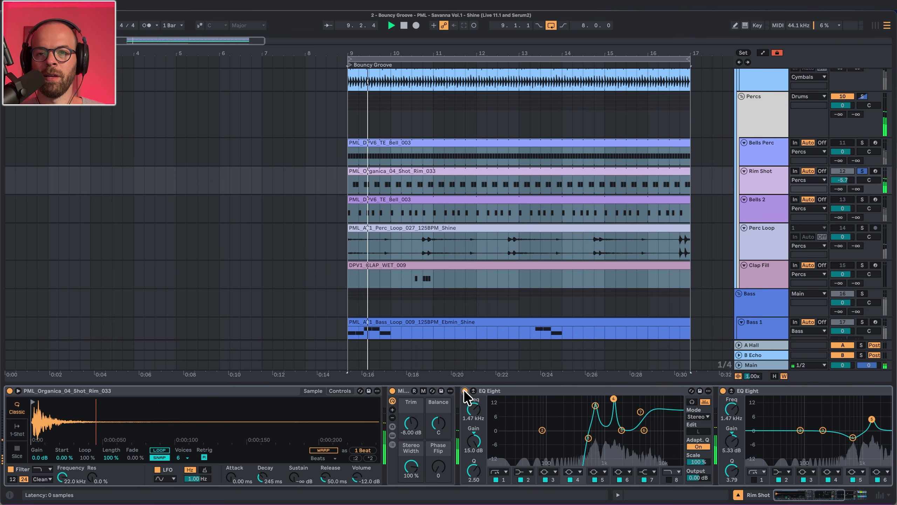
{"action": "left_click", "coordinate": [465, 391]}
{"action": "left_click", "coordinate": [465, 391]}
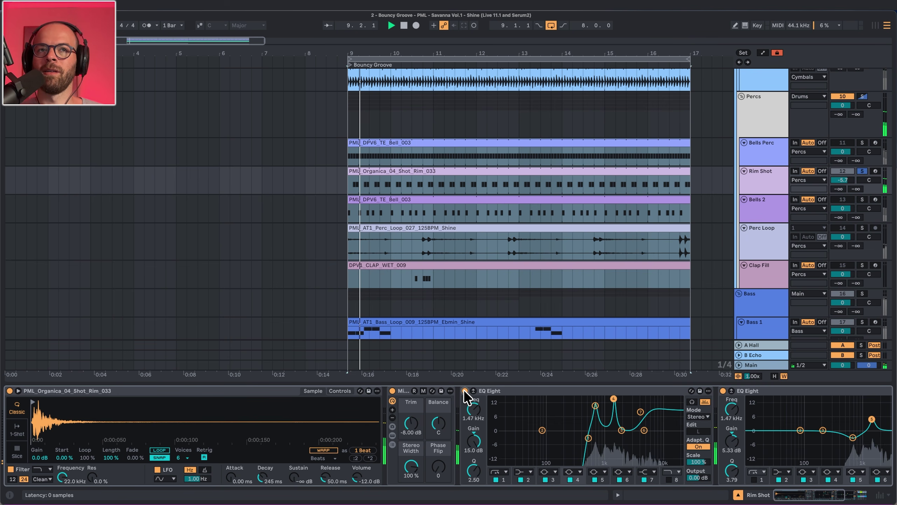
{"action": "key", "text": "s"}
Step: Solo the Drums group again while the groove plays
{"action": "scroll", "coordinate": [766, 84], "scroll_direction": "up", "scroll_amount": 5}
{"action": "left_click", "coordinate": [765, 84]}
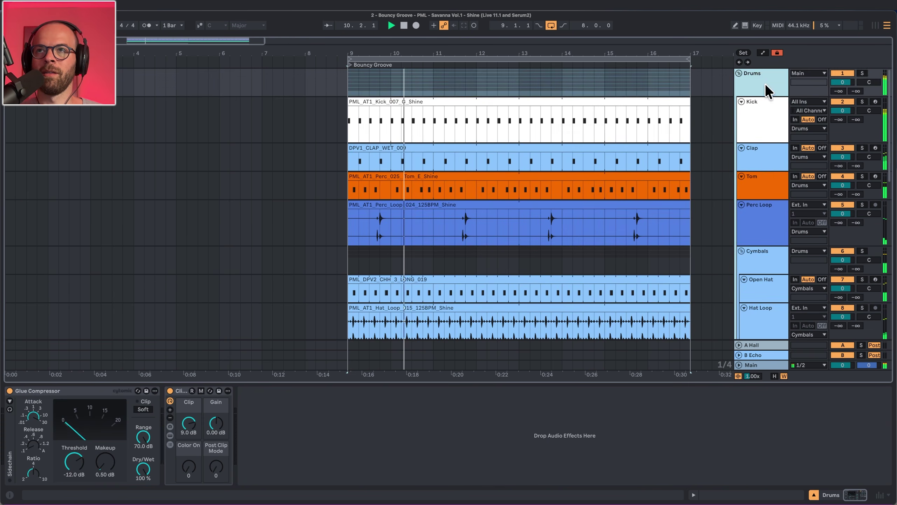
{"action": "scroll", "coordinate": [764, 201], "scroll_direction": "down", "scroll_amount": 1}
{"action": "scroll", "coordinate": [764, 202], "scroll_direction": "down", "scroll_amount": 3}
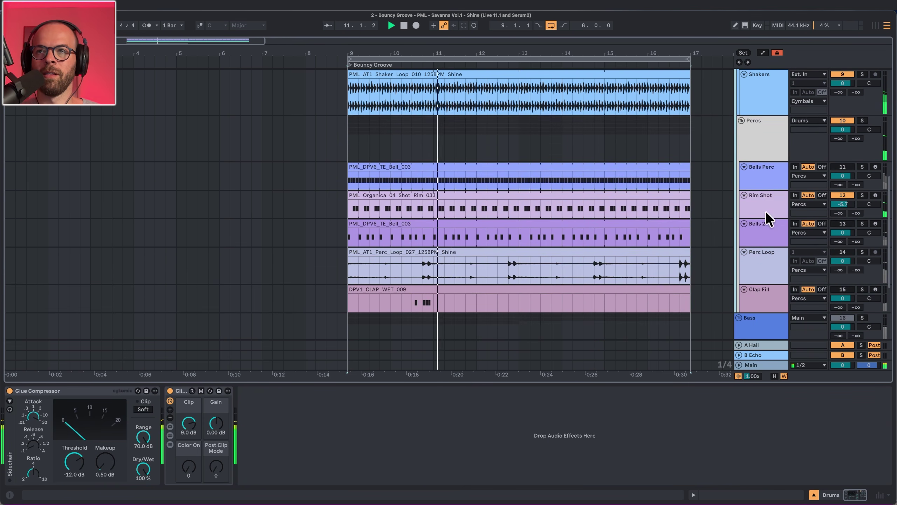
Step: Activate the Bells Perc track and play the groove with it
{"action": "left_click", "coordinate": [765, 176]}
{"action": "scroll", "coordinate": [754, 166], "scroll_direction": "up", "scroll_amount": 3}
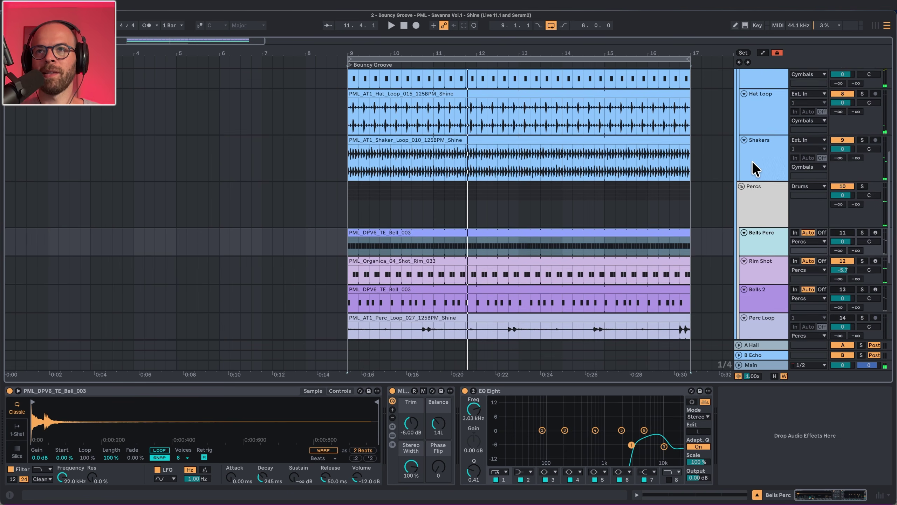
{"action": "key", "text": "space"}
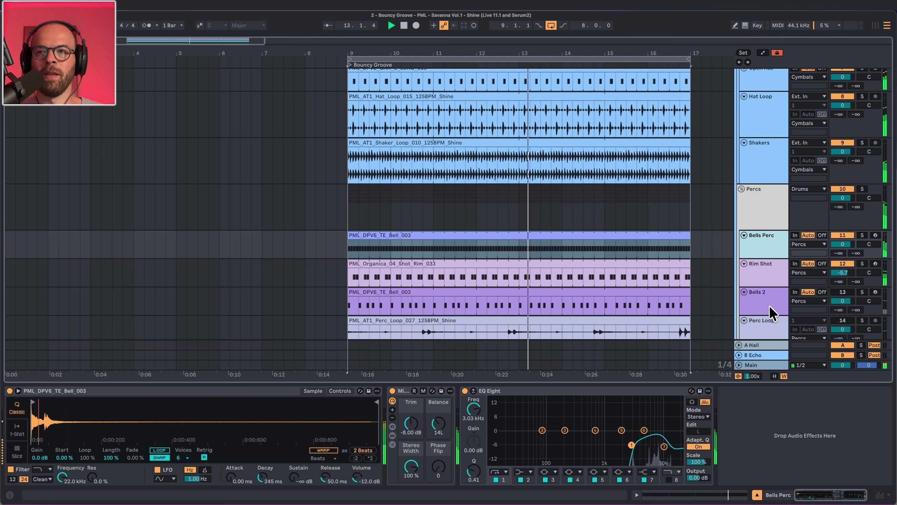
Step: Activate the Bells 2 track and listen to it in the groove
{"action": "scroll", "coordinate": [762, 336], "scroll_direction": "down", "scroll_amount": 3}
{"action": "left_click", "coordinate": [761, 241]}
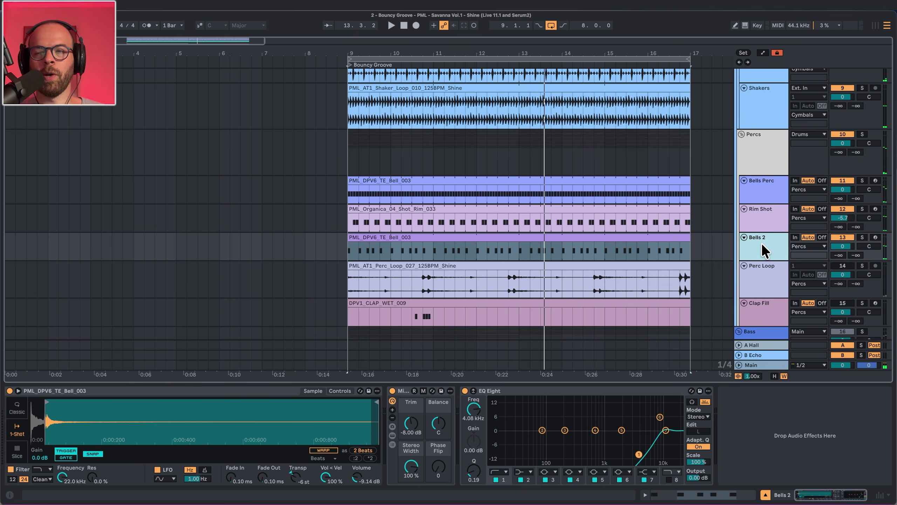
{"action": "key", "text": "space"}
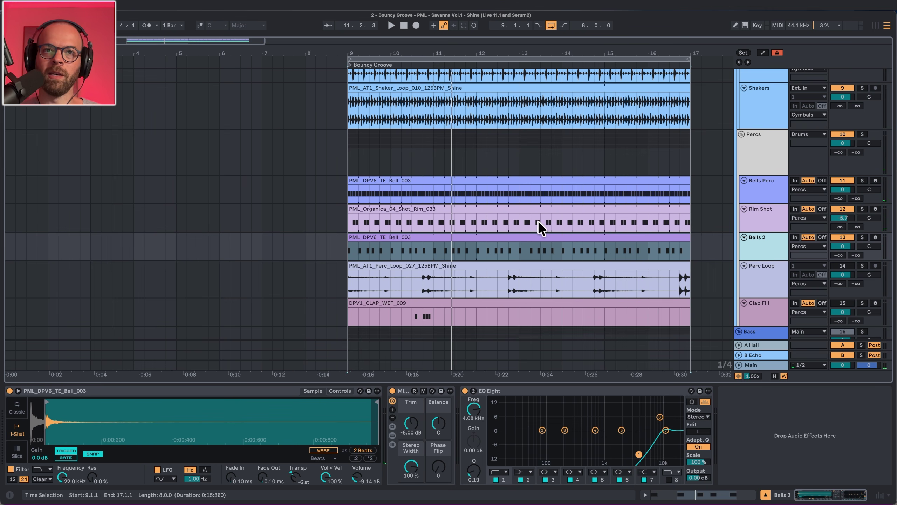
Step: Examine the Bells 2 clip's notes, and compare them with the Tom and Clap clips in one shared note view
{"action": "left_click", "coordinate": [507, 235]}
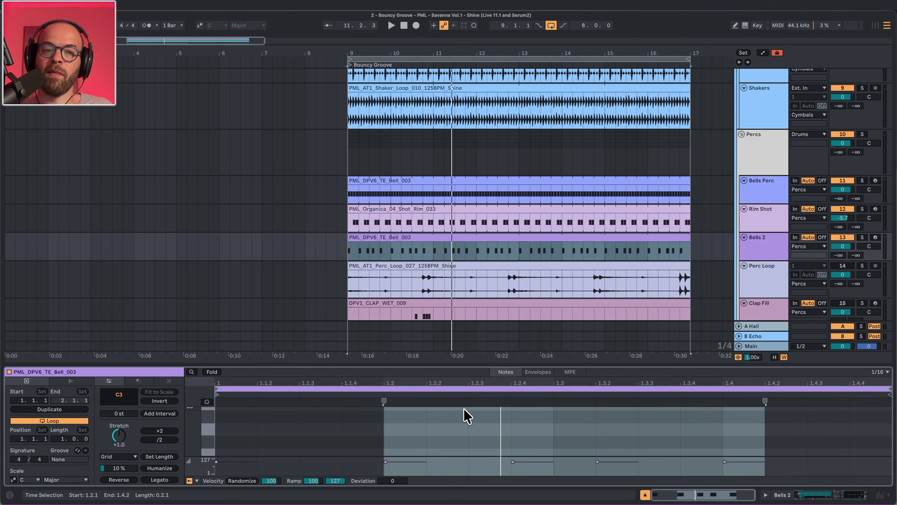
{"action": "scroll", "coordinate": [465, 416], "scroll_direction": "down", "scroll_amount": 5}
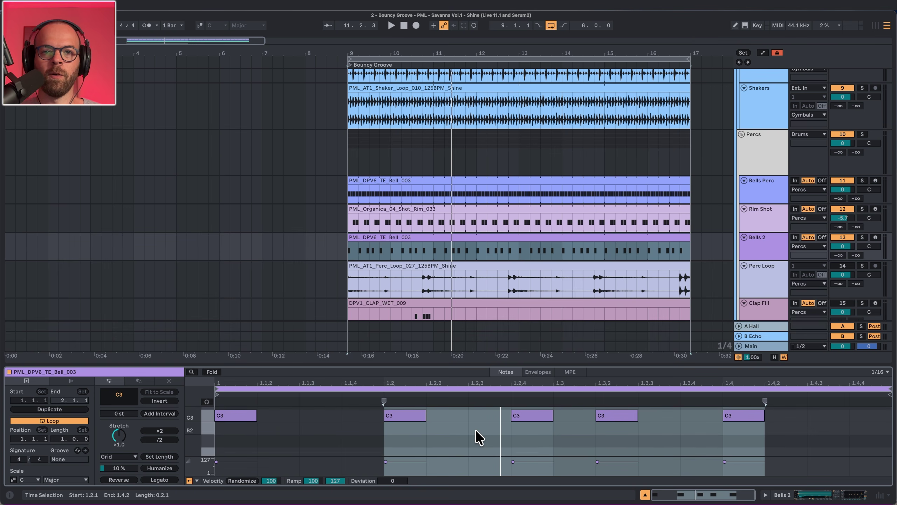
{"action": "scroll", "coordinate": [475, 429], "scroll_direction": "up", "scroll_amount": 2}
{"action": "scroll", "coordinate": [445, 175], "scroll_direction": "up", "scroll_amount": 10}
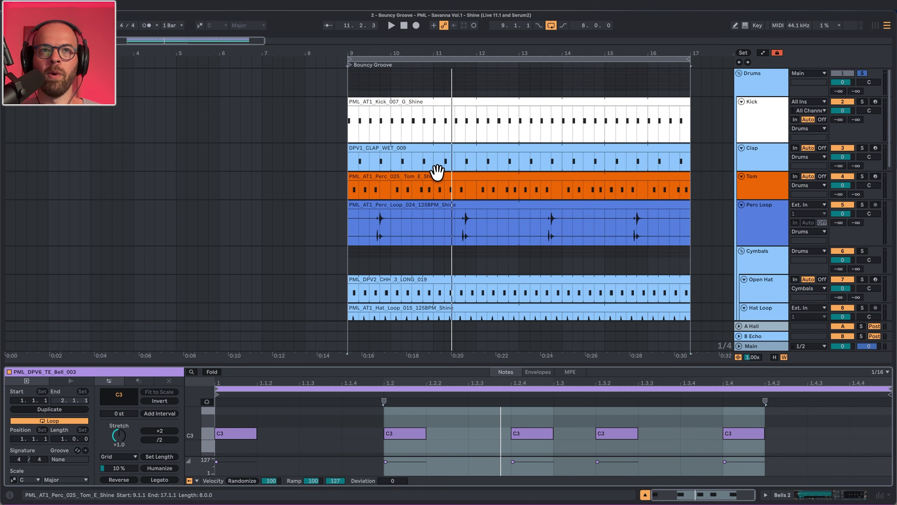
{"action": "left_click", "coordinate": [437, 174]}
{"action": "left_click", "coordinate": [437, 145], "text": "super"}
{"action": "scroll", "coordinate": [448, 191], "scroll_direction": "down", "scroll_amount": 10}
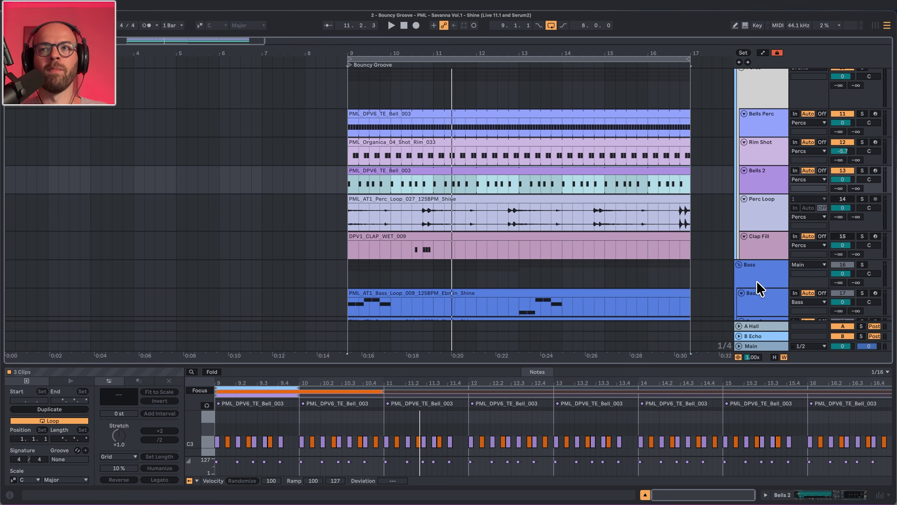
Step: Activate the Perc Loop and Clap Fill tracks in the Percs group, and play the groove with all percussion layers
{"action": "scroll", "coordinate": [757, 280], "scroll_direction": "down", "scroll_amount": 4}
{"action": "key", "text": "space"}
{"action": "scroll", "coordinate": [757, 269], "scroll_direction": "up", "scroll_amount": 6}
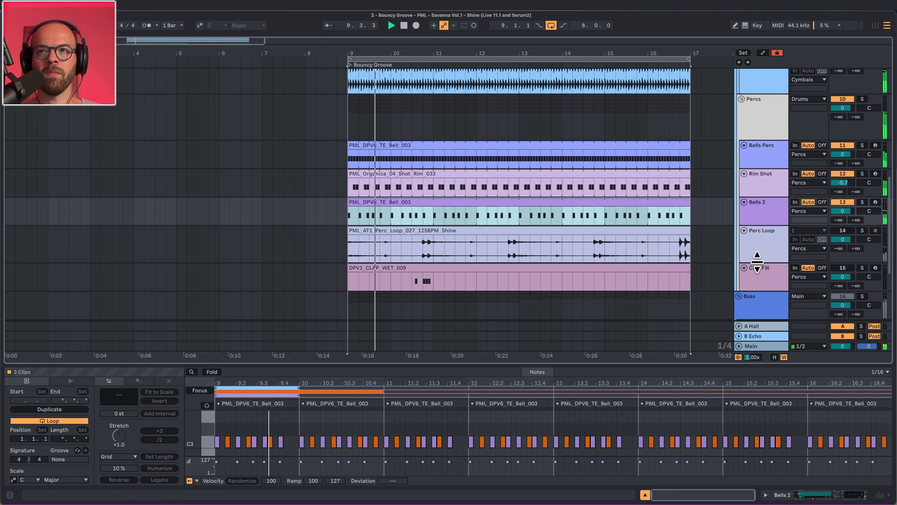
{"action": "left_click", "coordinate": [762, 252]}
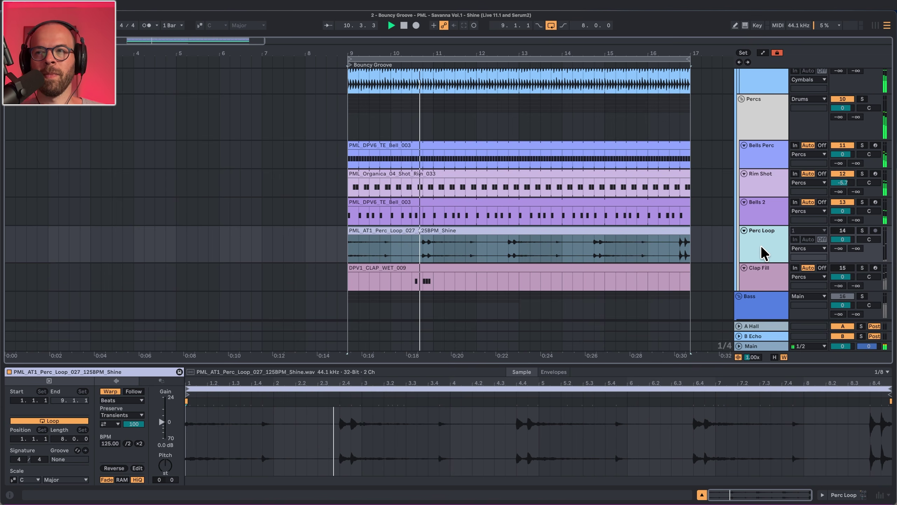
{"action": "left_click", "coordinate": [761, 269]}
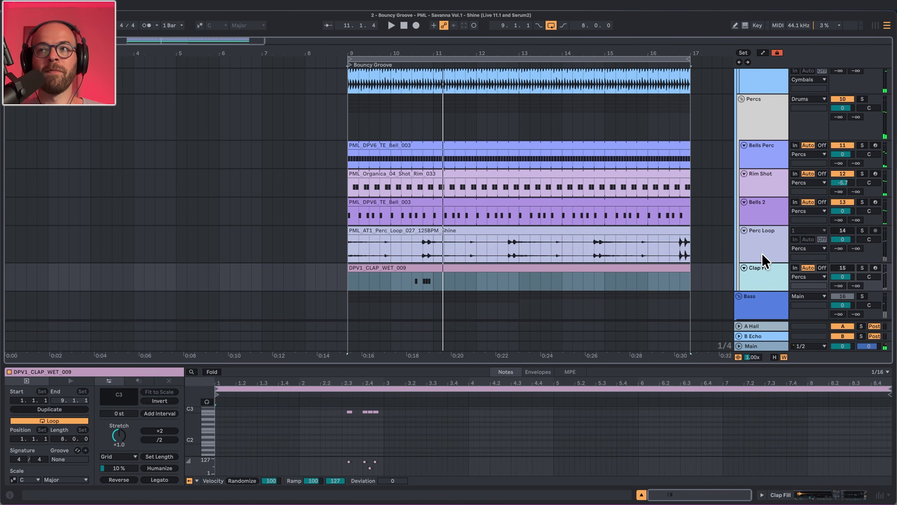
{"action": "left_click", "coordinate": [762, 260], "text": "shift"}
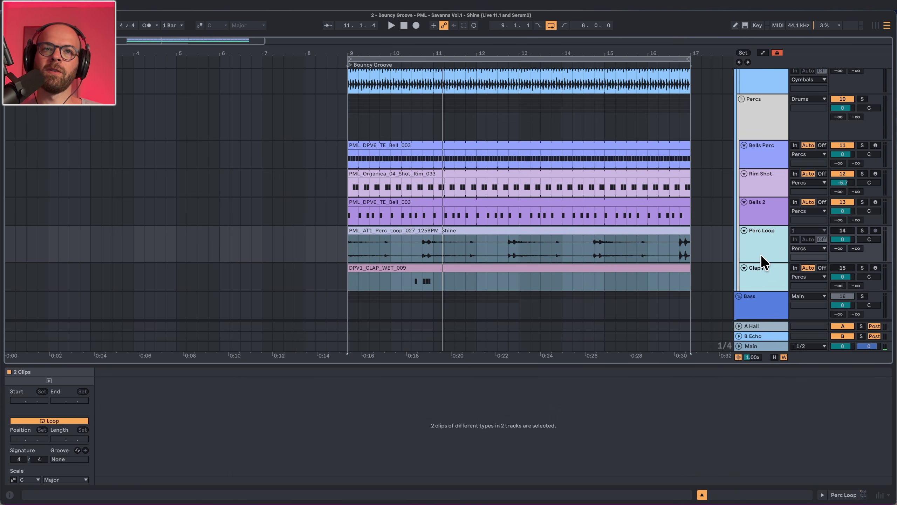
{"action": "key", "text": "0"}
{"action": "key", "text": "space"}
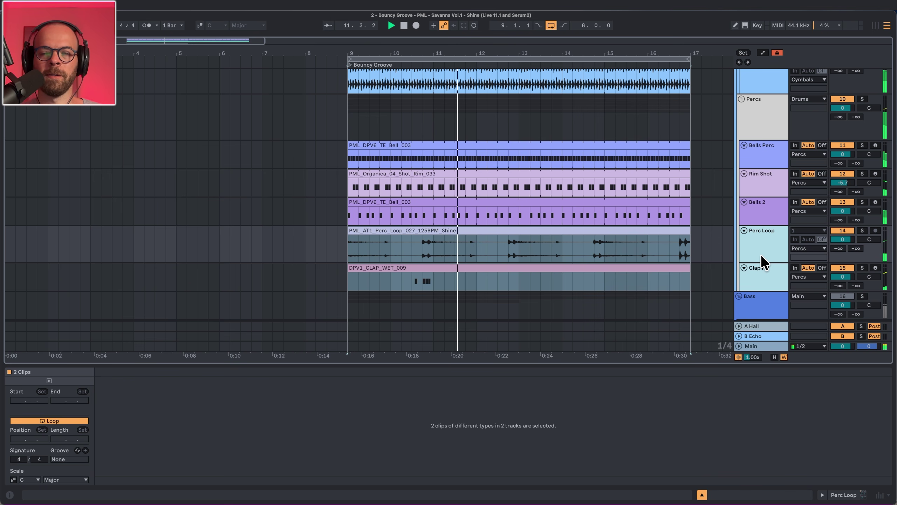
Step: Select the Bass group below the percussion tracks and stop the groove's playback
{"action": "scroll", "coordinate": [761, 255], "scroll_direction": "down", "scroll_amount": 5}
{"action": "scroll", "coordinate": [761, 261], "scroll_direction": "down", "scroll_amount": 1}
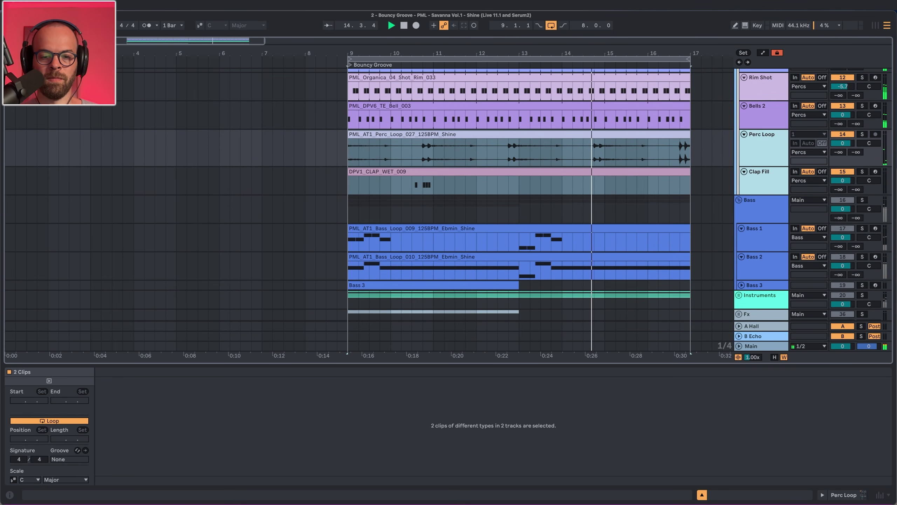
{"action": "left_click", "coordinate": [754, 202]}
{"action": "key", "text": "space"}
{"action": "scroll", "coordinate": [754, 202], "scroll_direction": "up", "scroll_amount": 10}
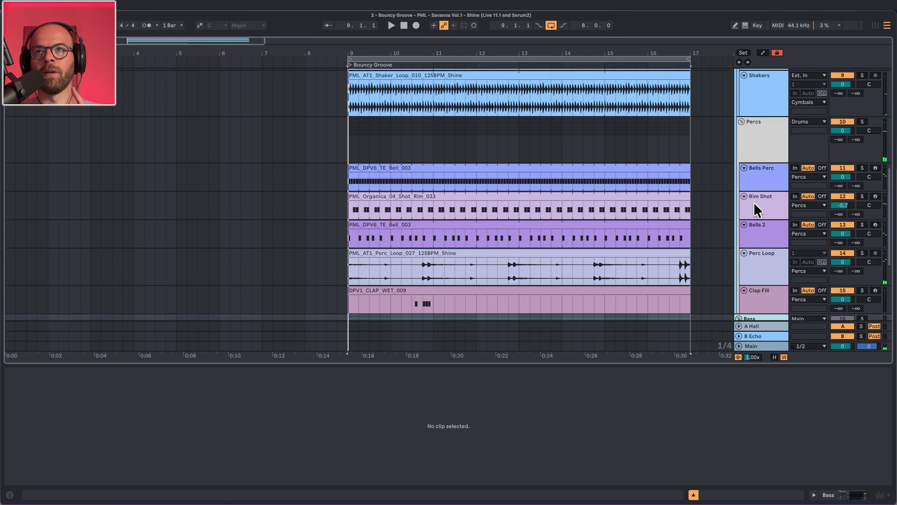
Step: Review the drum layers by selecting the Cymbals group, its Open Hat track and the Percs group
{"action": "left_click", "coordinate": [753, 152]}
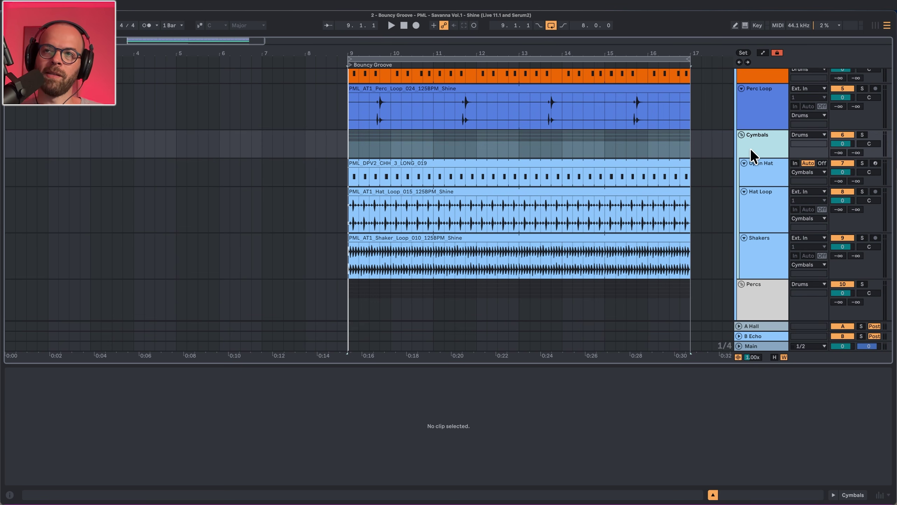
{"action": "left_click", "coordinate": [757, 165]}
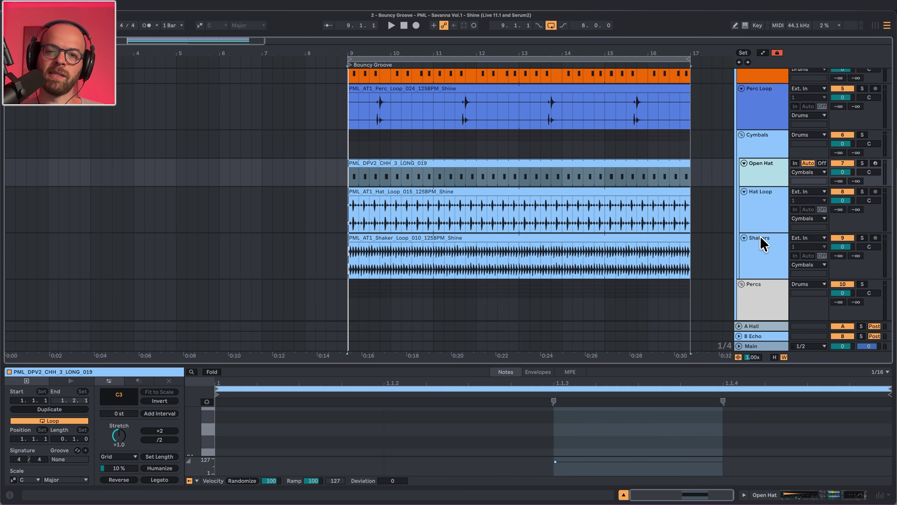
{"action": "scroll", "coordinate": [760, 236], "scroll_direction": "down", "scroll_amount": 5}
{"action": "left_click", "coordinate": [763, 161]}
{"action": "scroll", "coordinate": [762, 160], "scroll_direction": "down", "scroll_amount": 2}
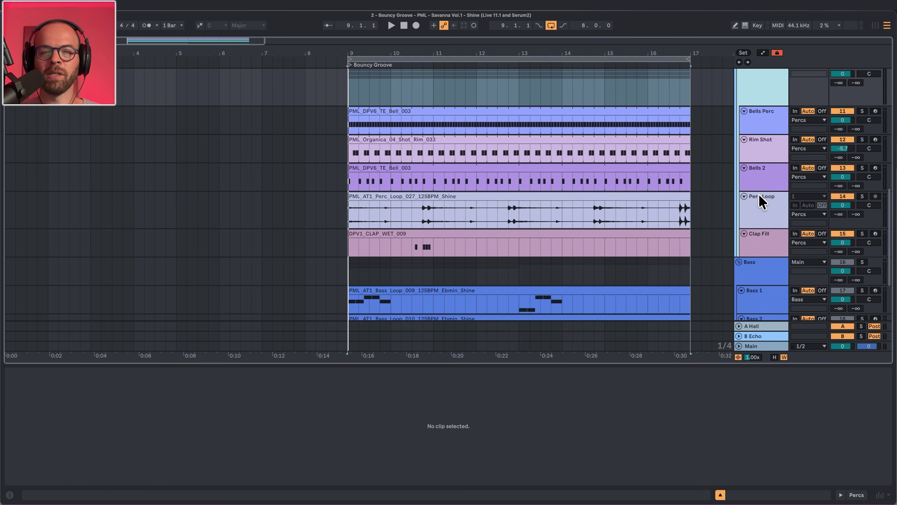
Step: Highlight the Rim Shot clip and the Shakers loop from bar 9 to bar 17 for comparison
{"action": "left_click", "coordinate": [346, 150]}
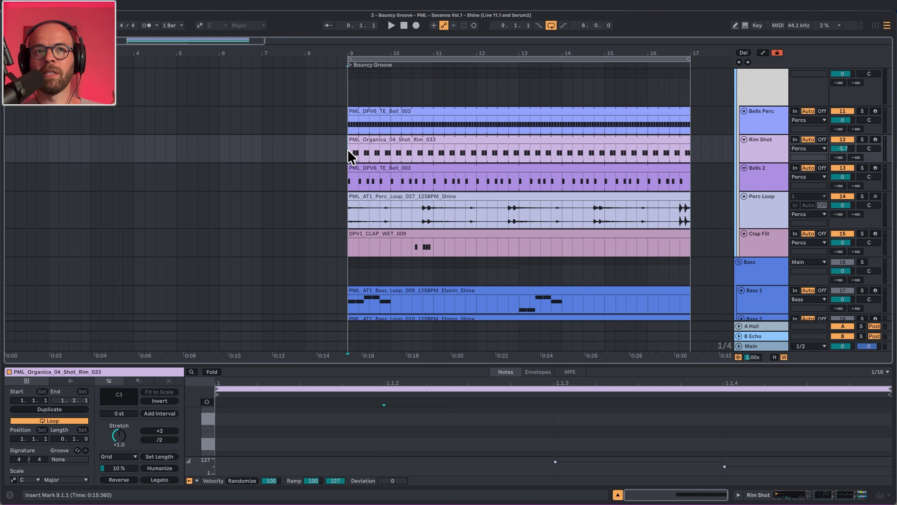
{"action": "left_click_drag", "start_coordinate": [349, 150], "coordinate": [656, 173]}
{"action": "scroll", "coordinate": [687, 176], "scroll_direction": "up", "scroll_amount": 4}
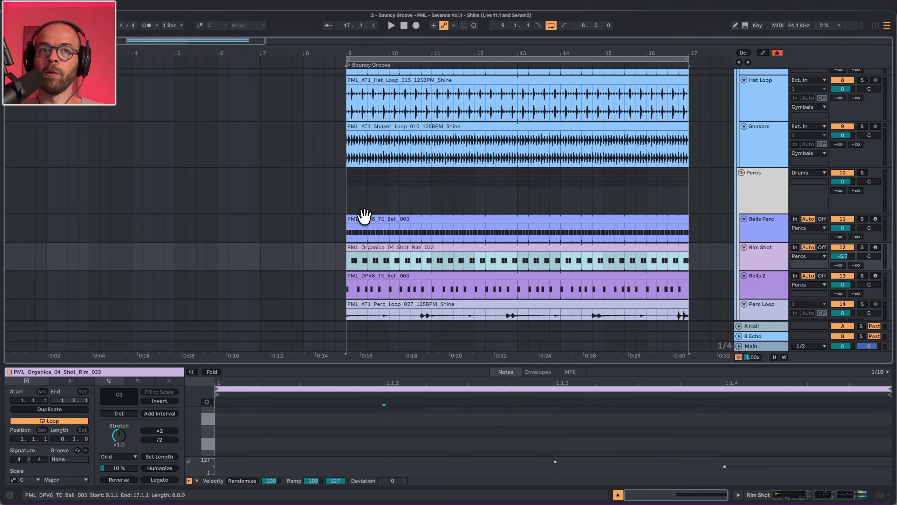
{"action": "left_click_drag", "start_coordinate": [346, 154], "coordinate": [687, 146]}
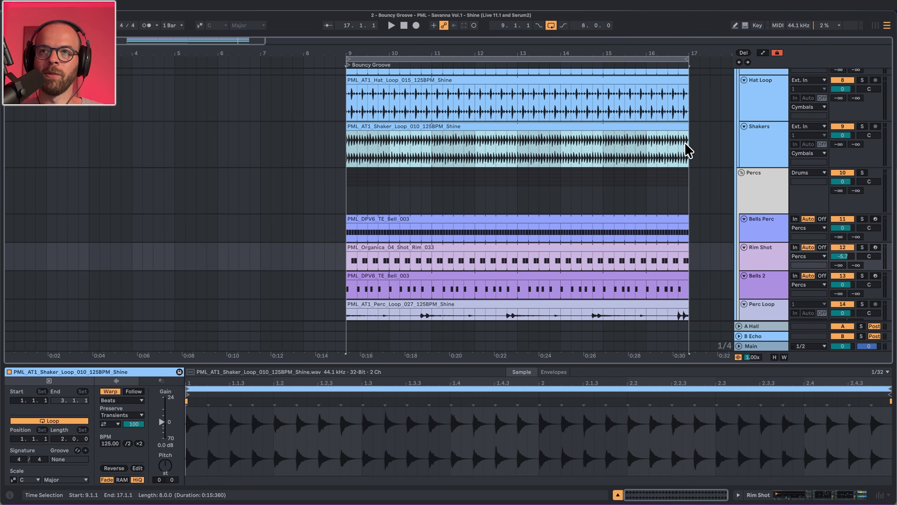
Step: Point out the sparse layers by selecting Perc Loop with Clap Fill in Percs, and Tom with Perc Loop in Drums
{"action": "scroll", "coordinate": [765, 201], "scroll_direction": "down", "scroll_amount": 5}
{"action": "left_click", "coordinate": [764, 207]}
{"action": "left_click", "coordinate": [762, 237], "text": "shift"}
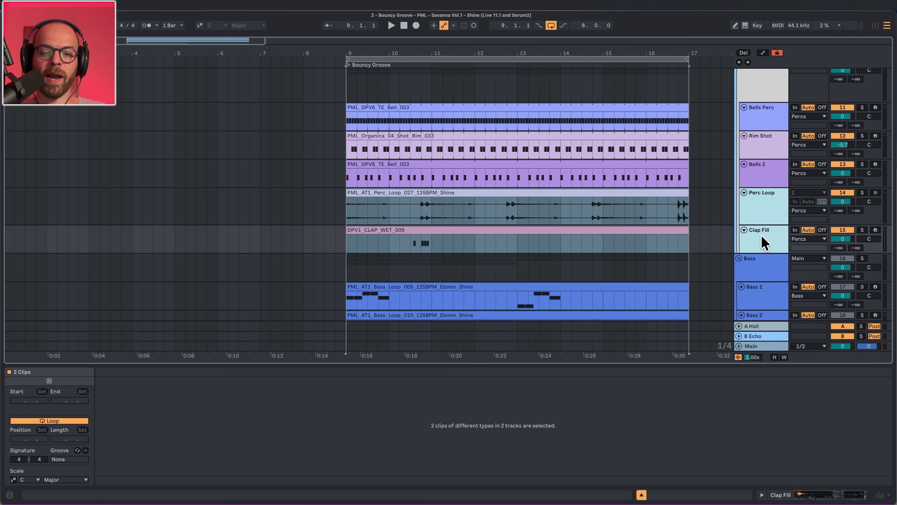
{"action": "scroll", "coordinate": [761, 230], "scroll_direction": "up", "scroll_amount": 8}
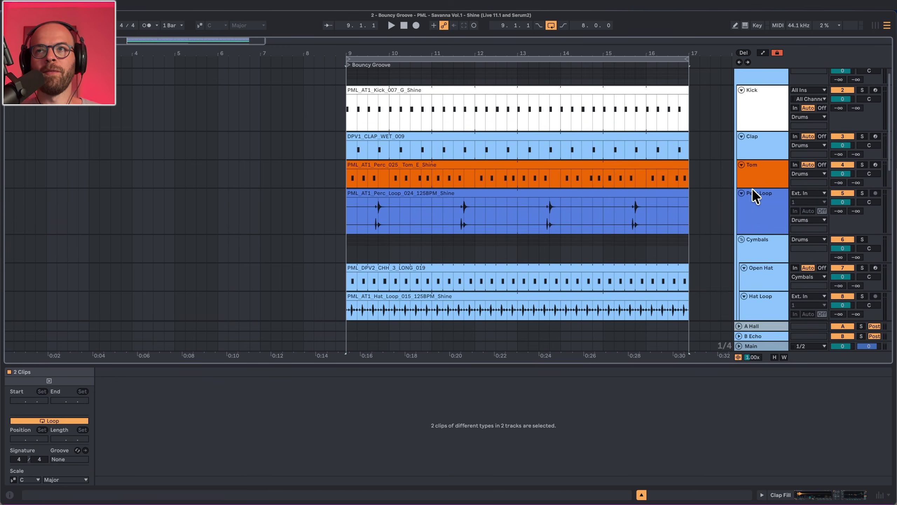
{"action": "left_click", "coordinate": [753, 191]}
{"action": "left_click", "coordinate": [758, 166], "text": "shift"}
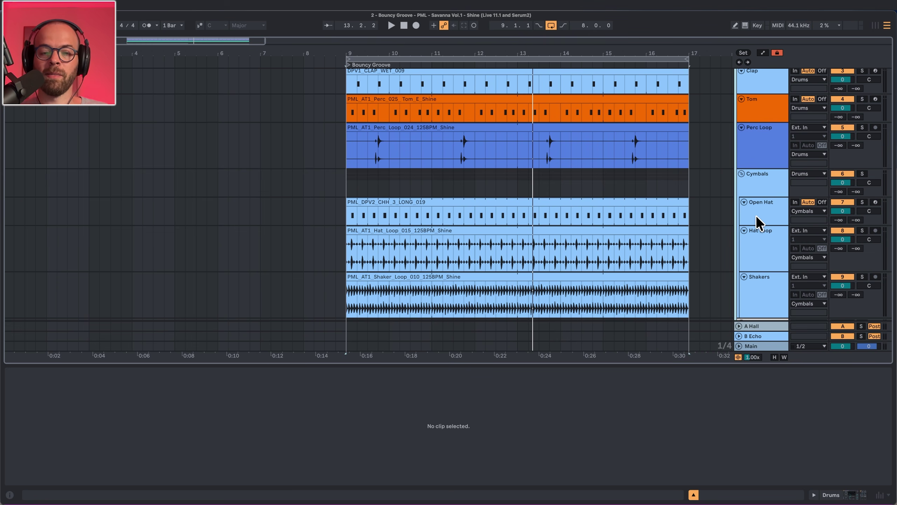
Step: Compare the note patterns of the Bells Perc, Open Hat and Tom clips
{"action": "scroll", "coordinate": [757, 217], "scroll_direction": "down", "scroll_amount": 6}
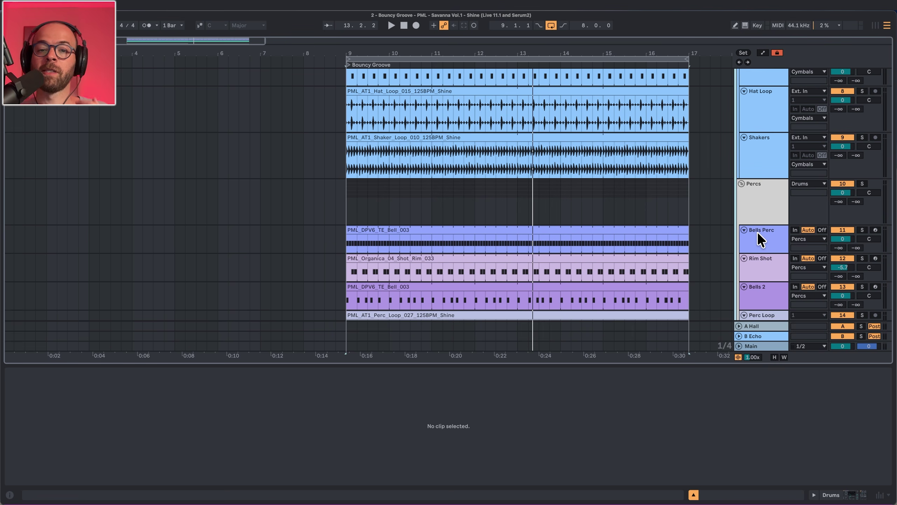
{"action": "scroll", "coordinate": [757, 231], "scroll_direction": "up", "scroll_amount": 2}
{"action": "left_click", "coordinate": [616, 272]}
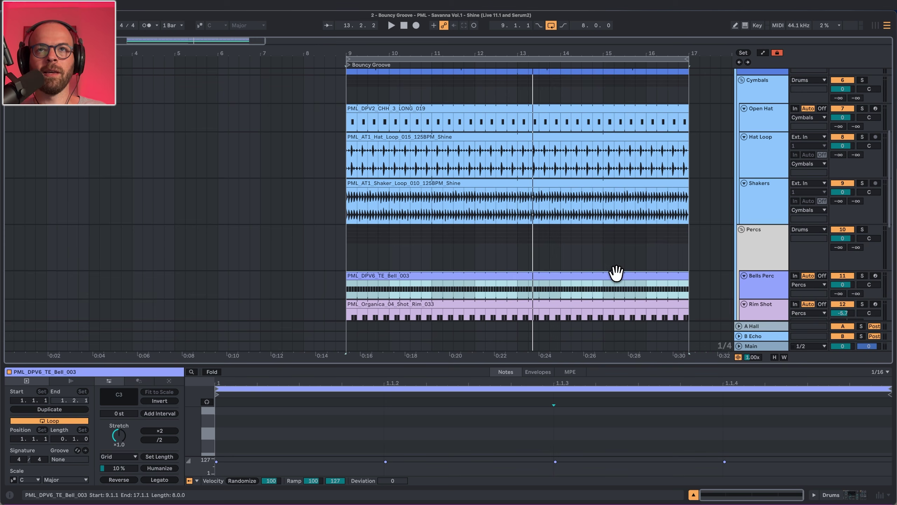
{"action": "left_click", "coordinate": [553, 113]}
{"action": "scroll", "coordinate": [530, 154], "scroll_direction": "up", "scroll_amount": 5}
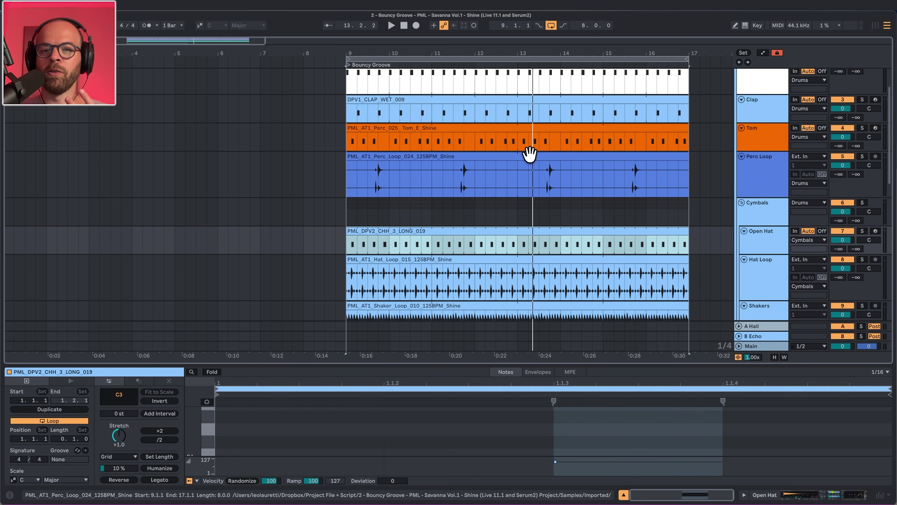
{"action": "left_click", "coordinate": [401, 128]}
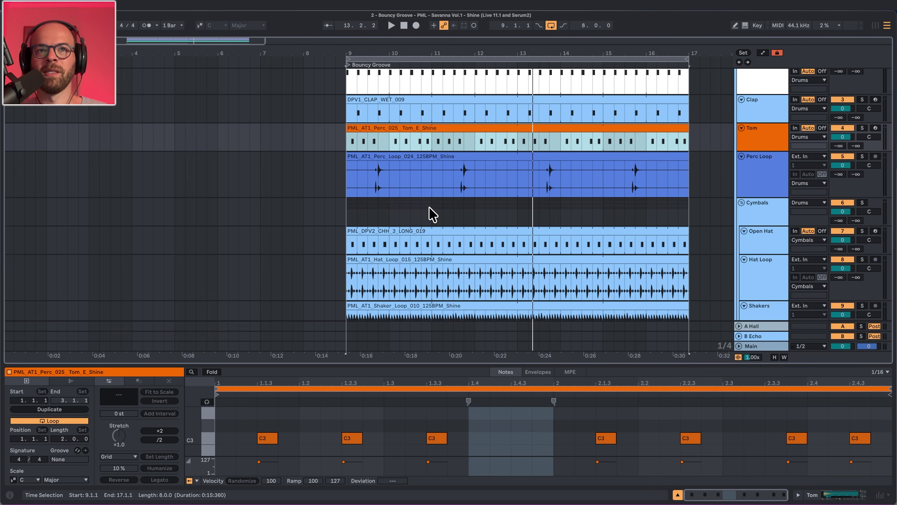
{"action": "left_click", "coordinate": [411, 228]}
{"action": "scroll", "coordinate": [539, 226], "scroll_direction": "down", "scroll_amount": 10}
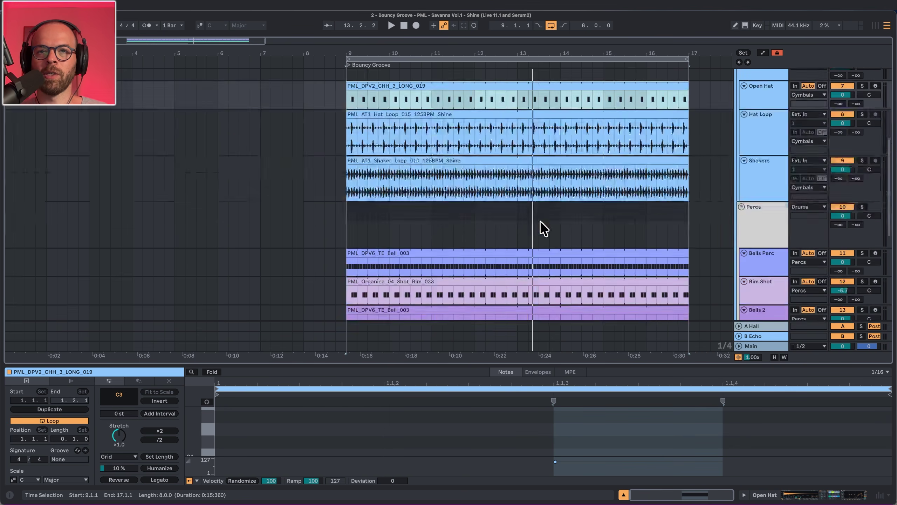
Step: Examine the sampler and effect chains of the tracks in the Percs group, from Bells Perc through Rim Shot and Bells 2
{"action": "left_click", "coordinate": [767, 160]}
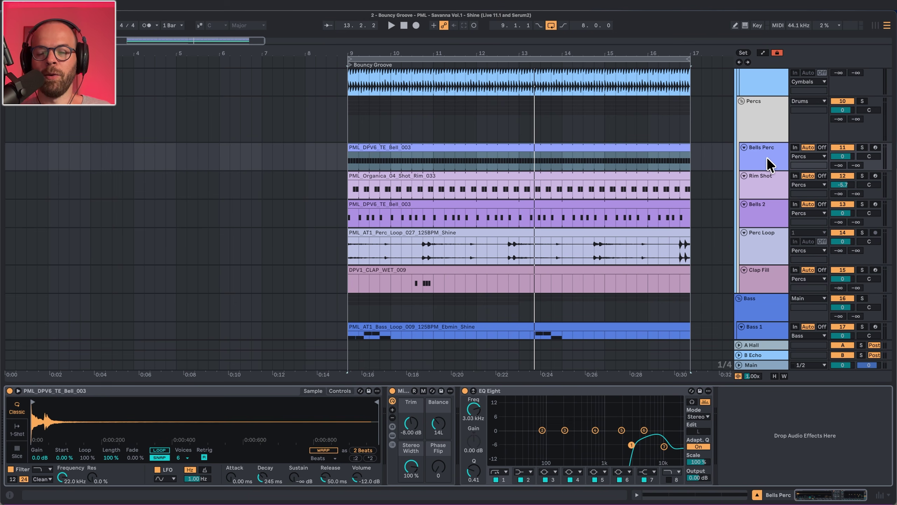
{"action": "left_click", "coordinate": [763, 185]}
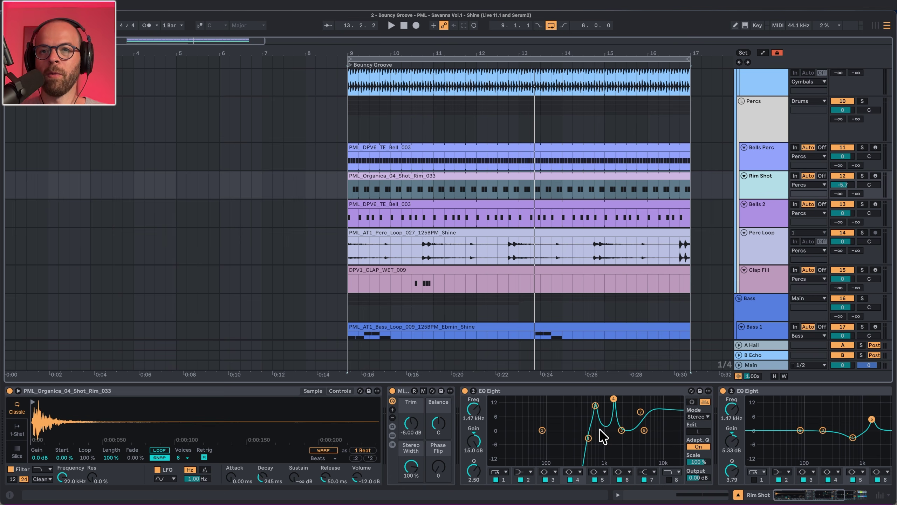
{"action": "left_click", "coordinate": [569, 429]}
{"action": "left_click", "coordinate": [756, 209]}
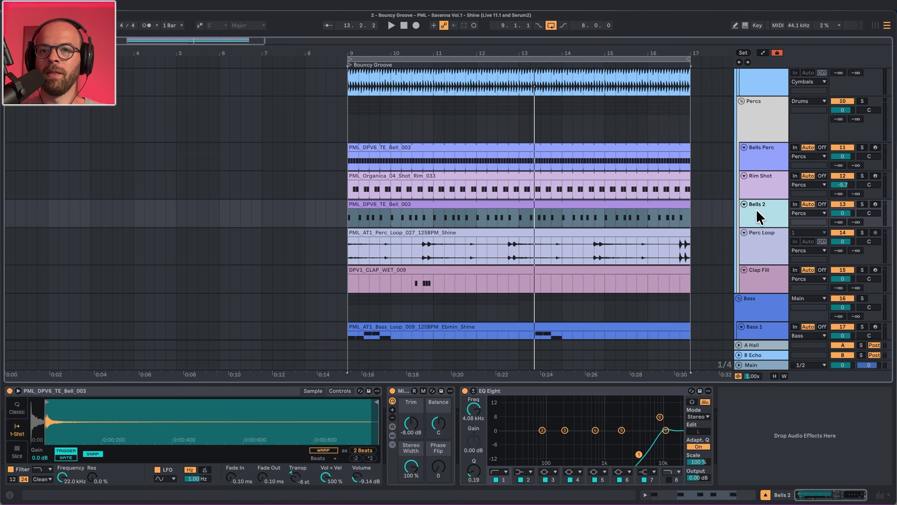
{"action": "key", "text": "Down"}
{"action": "key", "text": "Down"}
{"action": "left_click", "coordinate": [753, 126]}
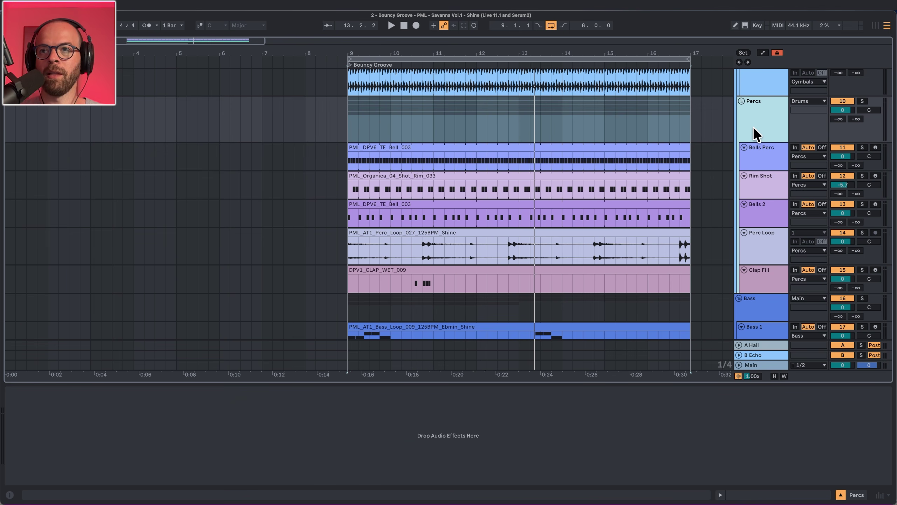
Step: Examine the sampler and effect chains of the Tom and Clap tracks in the Drums group
{"action": "scroll", "coordinate": [595, 209], "scroll_direction": "up", "scroll_amount": 10}
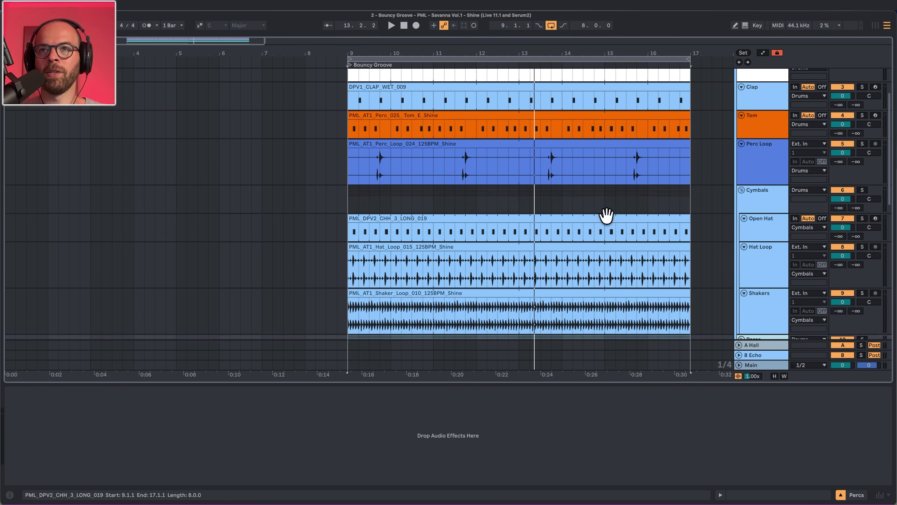
{"action": "left_click", "coordinate": [769, 213]}
{"action": "left_click", "coordinate": [767, 194]}
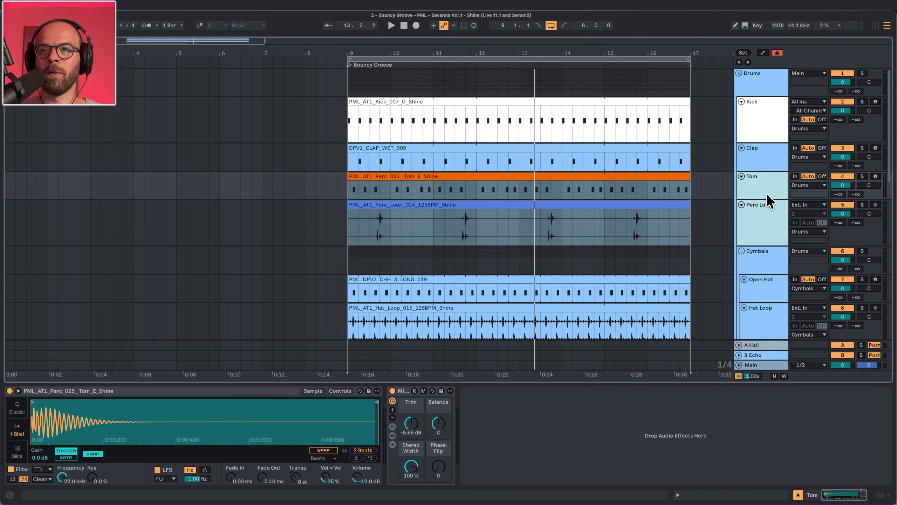
{"action": "left_click", "coordinate": [764, 156]}
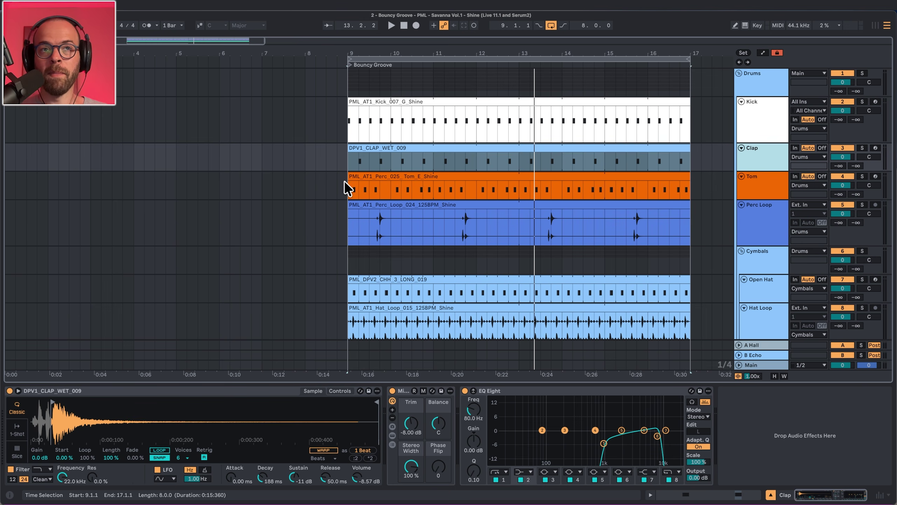
Step: Highlight the Tom clip from 9.1.1 to 11.4.1, and play the Bouncy Groove with all drum layers
{"action": "left_click_drag", "start_coordinate": [348, 187], "coordinate": [462, 186]}
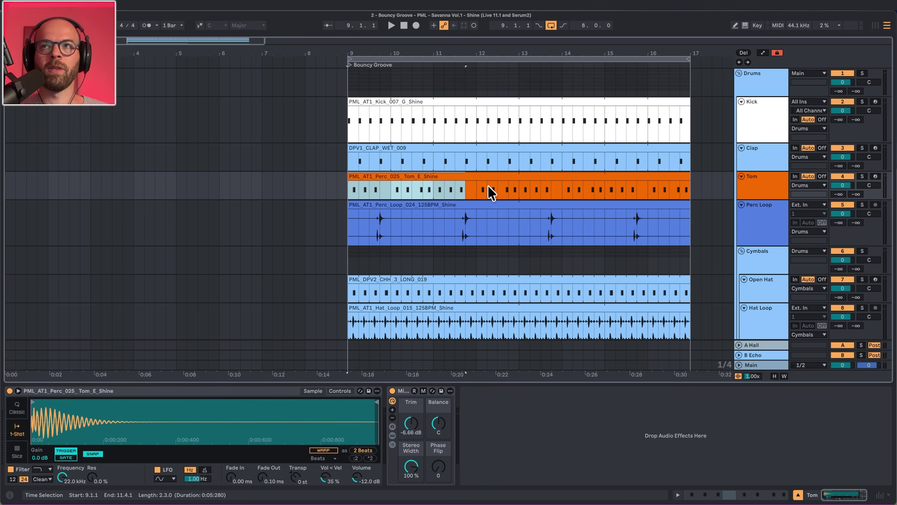
{"action": "key", "text": "space"}
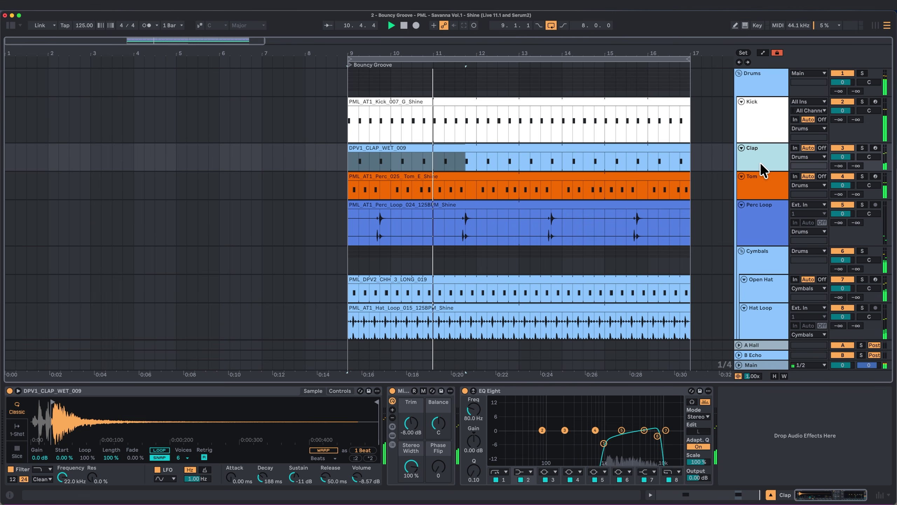
{"action": "scroll", "coordinate": [737, 203], "scroll_direction": "down", "scroll_amount": 10}
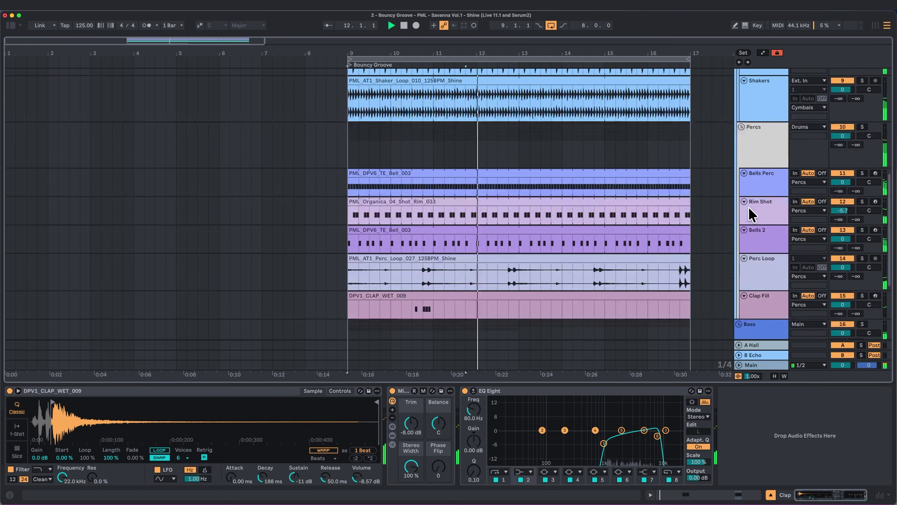
{"action": "left_click", "coordinate": [760, 223]}
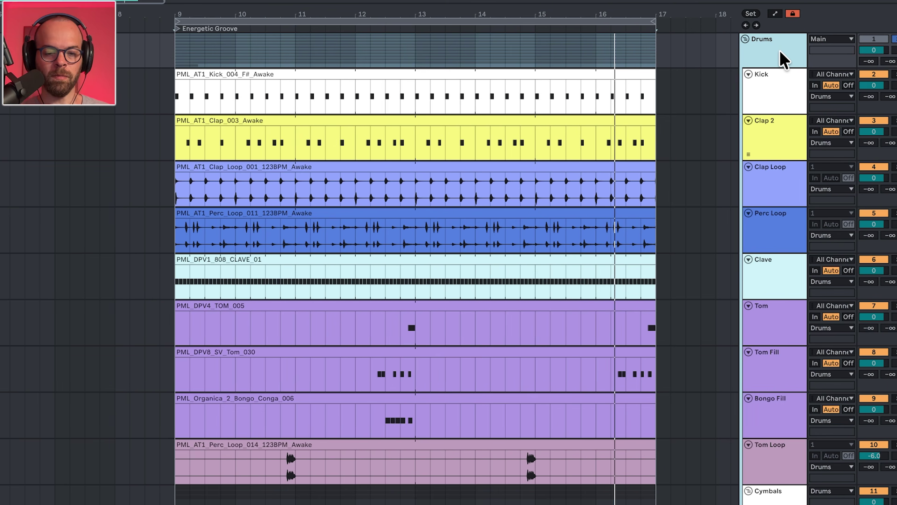
Step: Isolate the Kick in the Energetic Groove's Drums group, deactivating the other drum tracks, and play it
{"action": "left_click", "coordinate": [774, 50]}
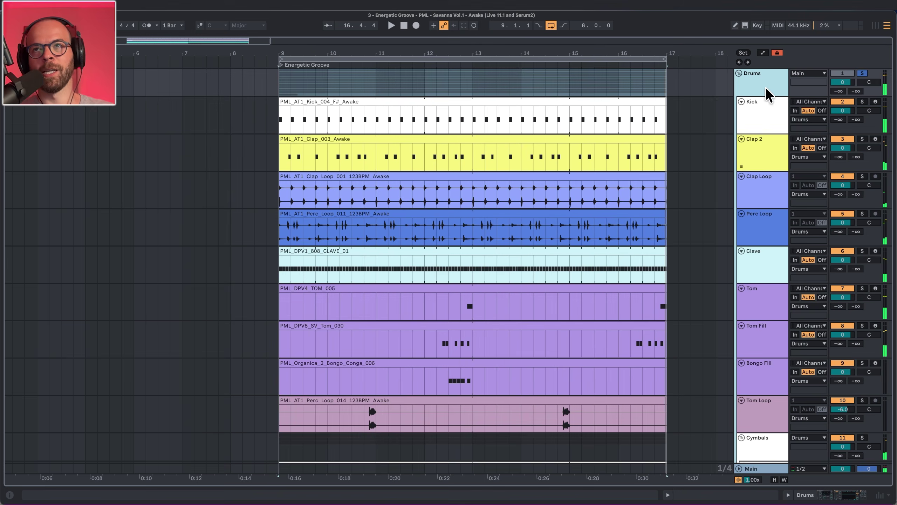
{"action": "left_click", "coordinate": [766, 124]}
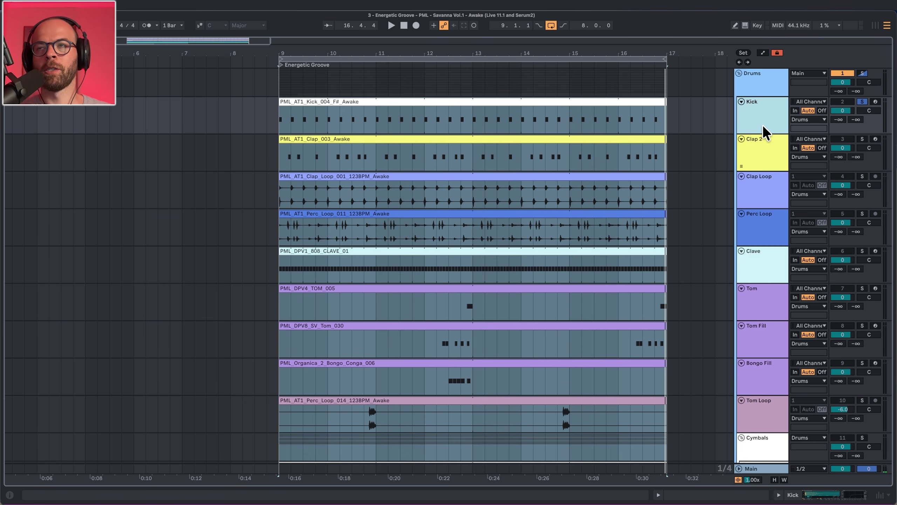
{"action": "left_click", "coordinate": [766, 92]}
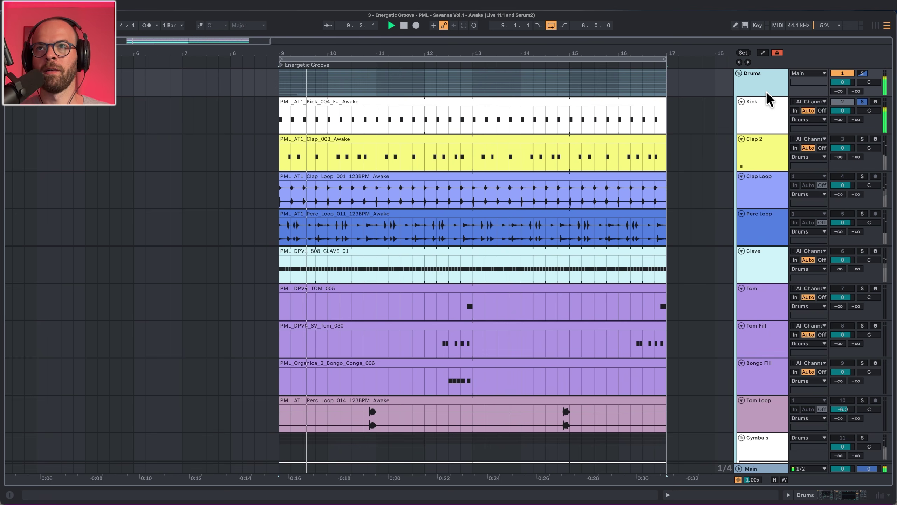
Step: Examine the Kick clip's notes and the Kick track's device chain
{"action": "left_click", "coordinate": [765, 145]}
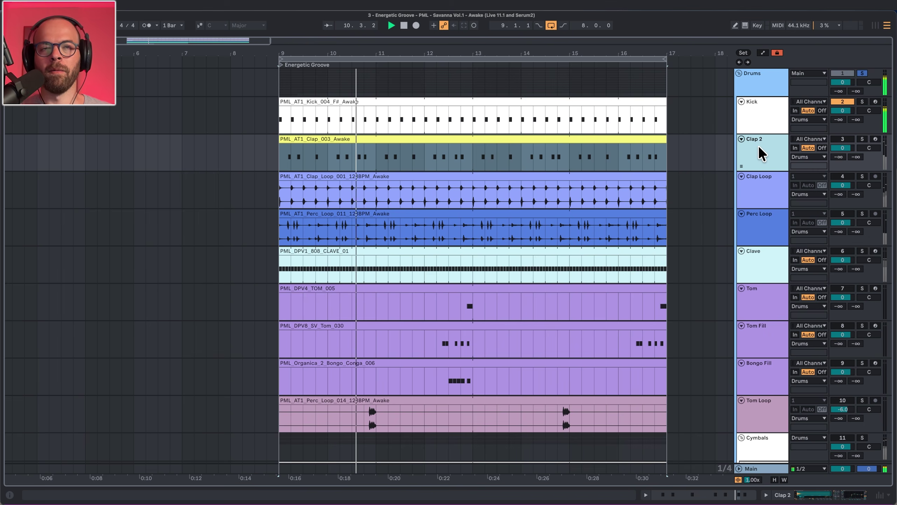
{"action": "double_click", "coordinate": [433, 105]}
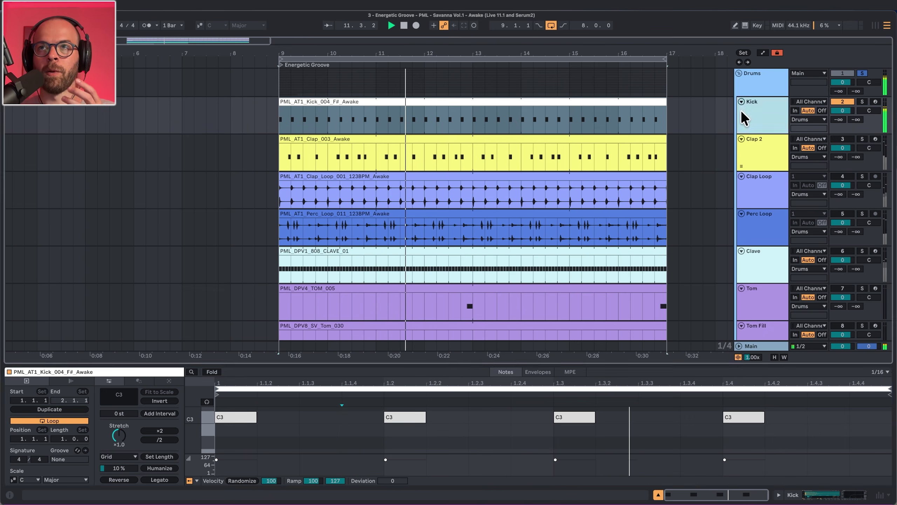
{"action": "left_click", "coordinate": [742, 116]}
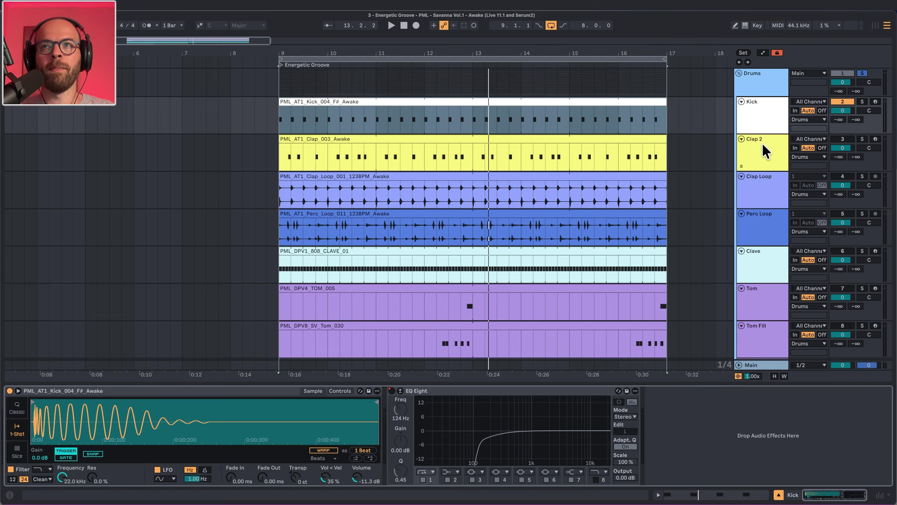
Step: Activate the Clap 2 track and play it together with the Kick
{"action": "left_click", "coordinate": [762, 143]}
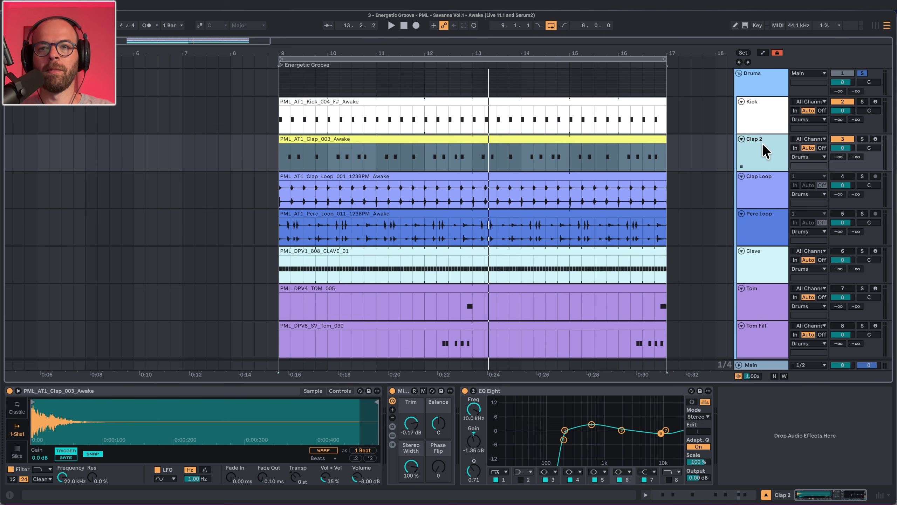
{"action": "key", "text": "space"}
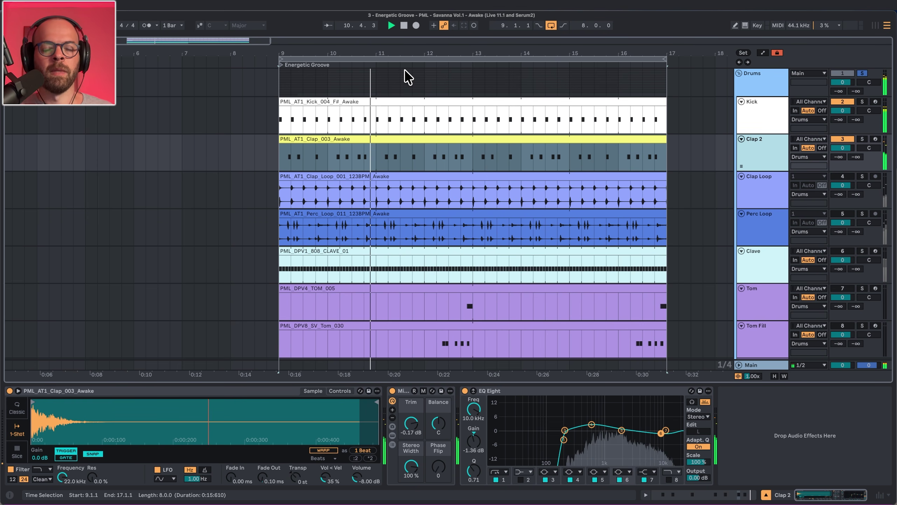
Step: Stop playback and highlight the first claps in the Clap 2 clip, from 9.1.1 to 9.2.1 and from 9.2.3 to 9.2.4
{"action": "key", "text": "space"}
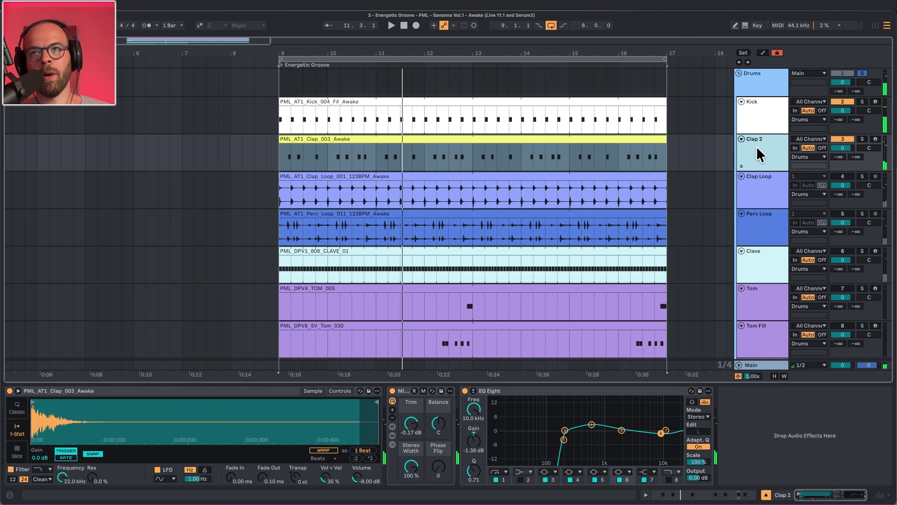
{"action": "double_click", "coordinate": [757, 146]}
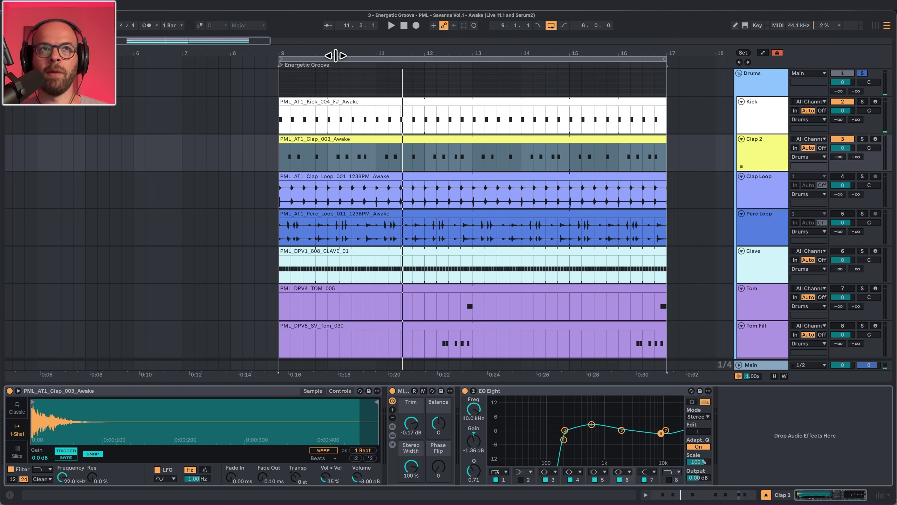
{"action": "left_click_drag", "start_coordinate": [336, 56], "coordinate": [296, 91]}
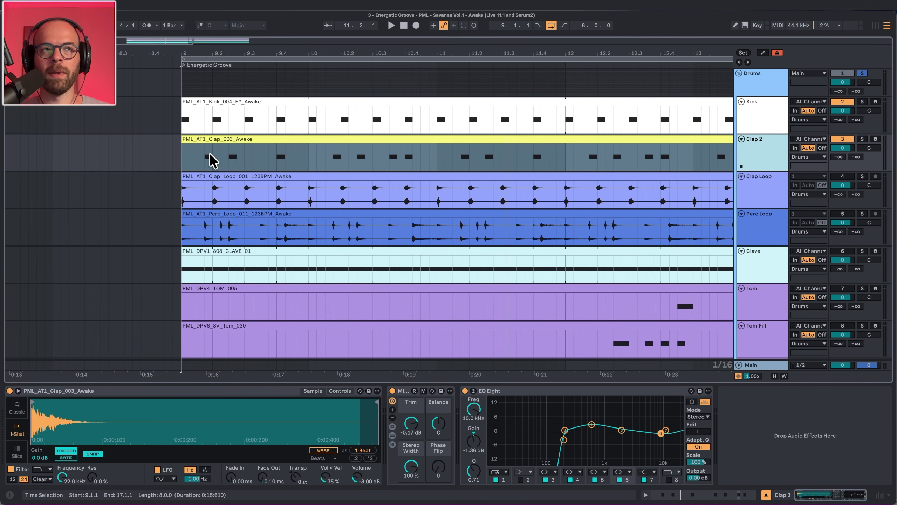
{"action": "left_click_drag", "start_coordinate": [181, 163], "coordinate": [215, 163]}
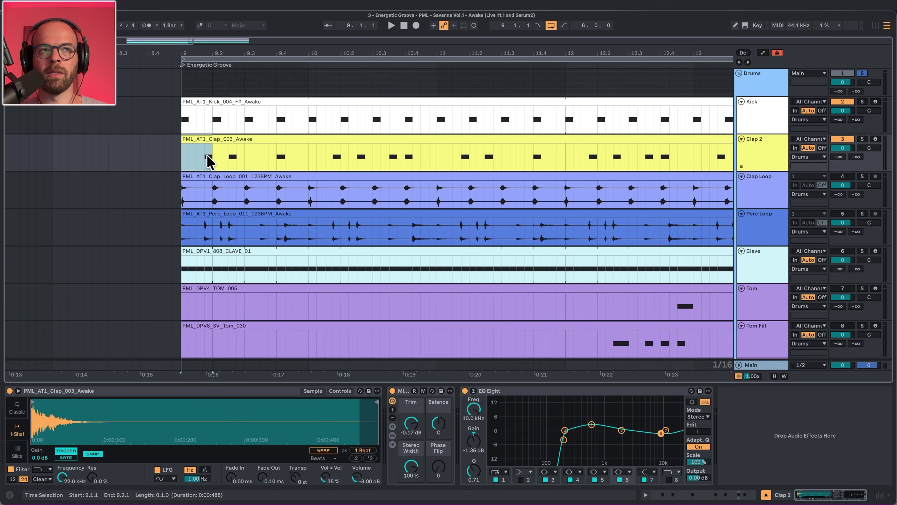
{"action": "left_click", "coordinate": [229, 159]}
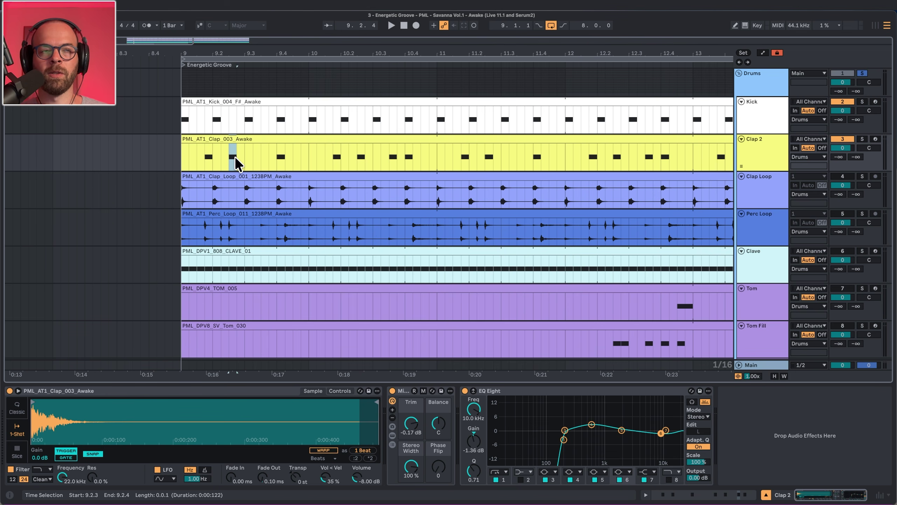
Step: Select the whole Clap 2 clip, play it together with the Kick, and examine its notes
{"action": "left_click", "coordinate": [282, 122]}
{"action": "left_click", "coordinate": [210, 139]}
{"action": "key", "text": "space"}
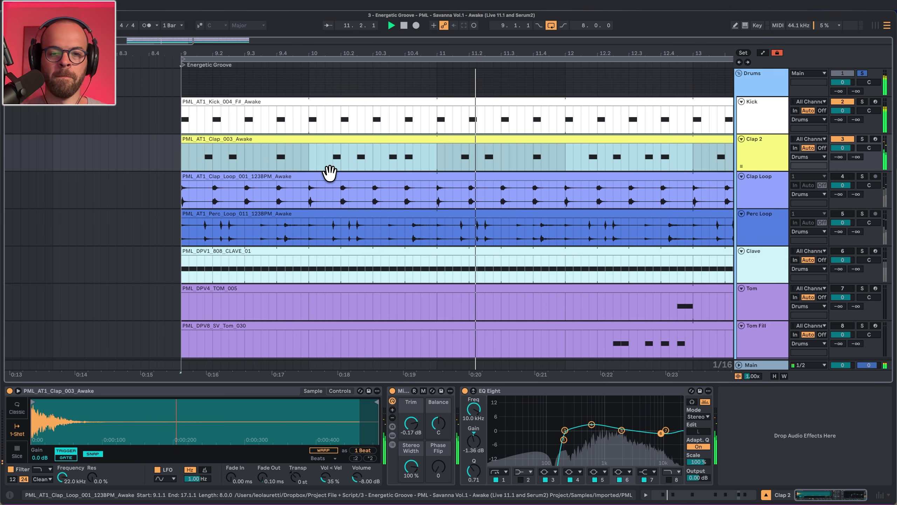
{"action": "scroll", "coordinate": [353, 175], "scroll_direction": "right", "scroll_amount": 5}
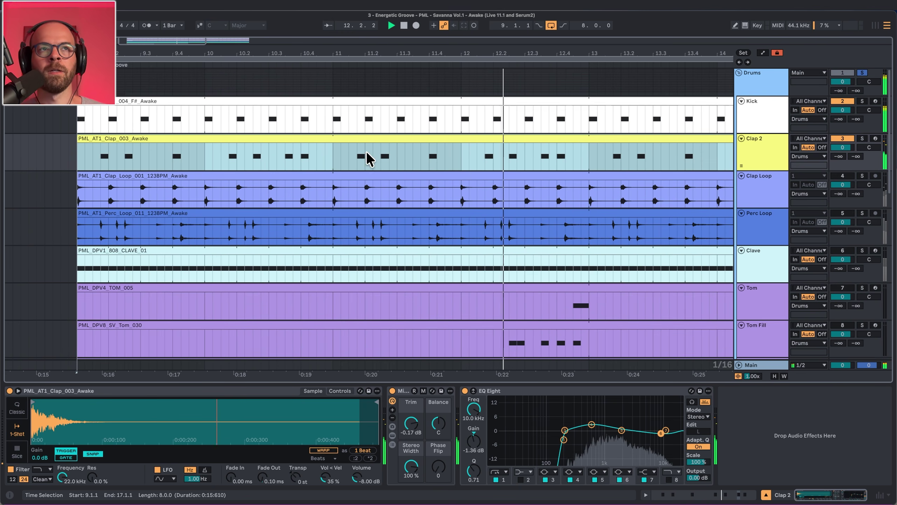
{"action": "left_click_drag", "start_coordinate": [362, 50], "coordinate": [363, 44]}
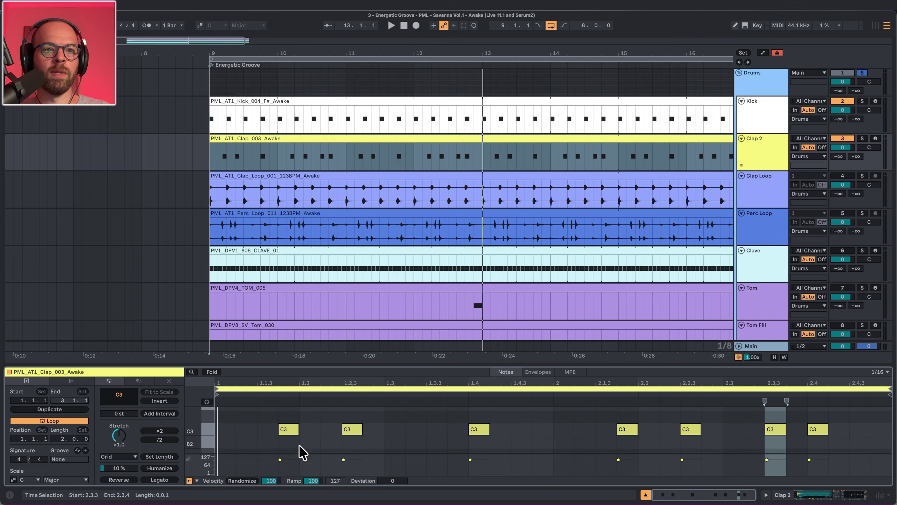
Step: Undo the last note edits in the Clap 2 clip and play the pattern with its first clap at 1.2.1
{"action": "key", "text": "super+z"}
{"action": "key", "text": "super+z"}
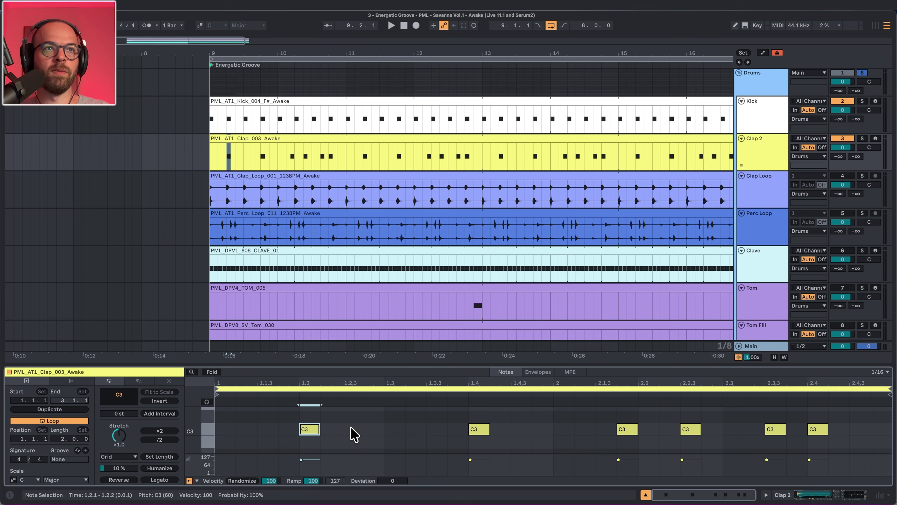
{"action": "key", "text": "space"}
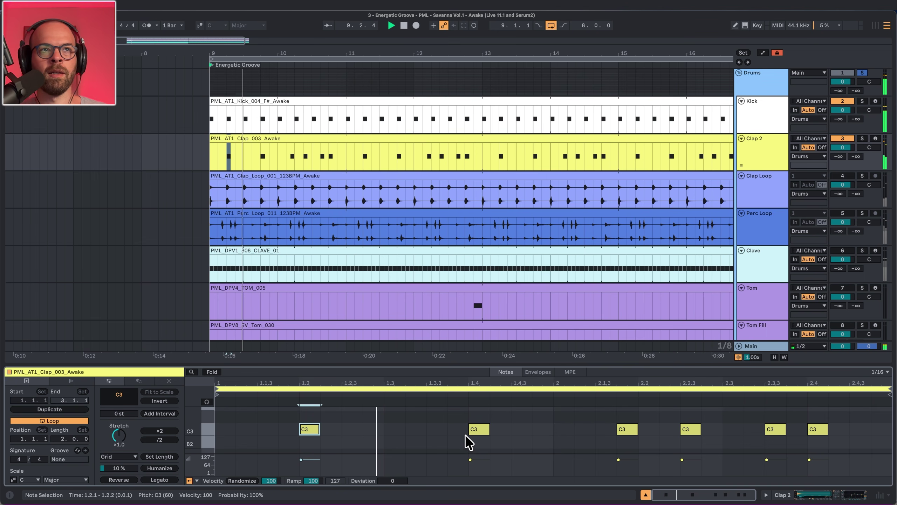
Step: Restore the undone Clap 2 note edits during playback, stop, and select the clip's first two notes
{"action": "key", "text": "super+shift+z"}
{"action": "key", "text": "super+shift+z"}
{"action": "key", "text": "super+shift+z"}
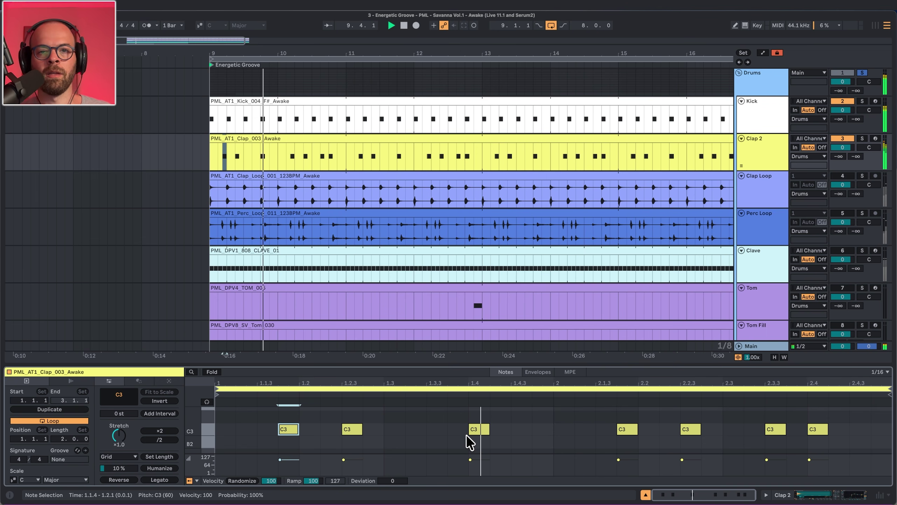
{"action": "key", "text": "space"}
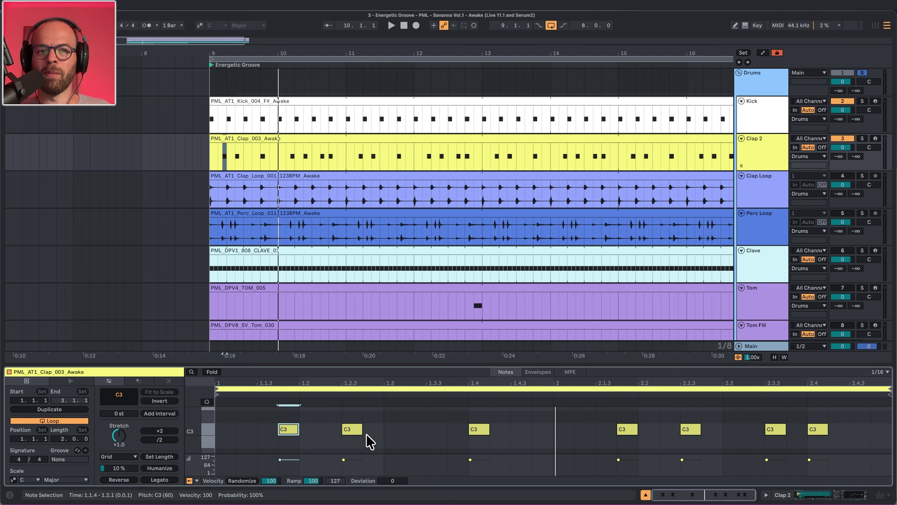
{"action": "left_click_drag", "start_coordinate": [397, 446], "coordinate": [276, 418]}
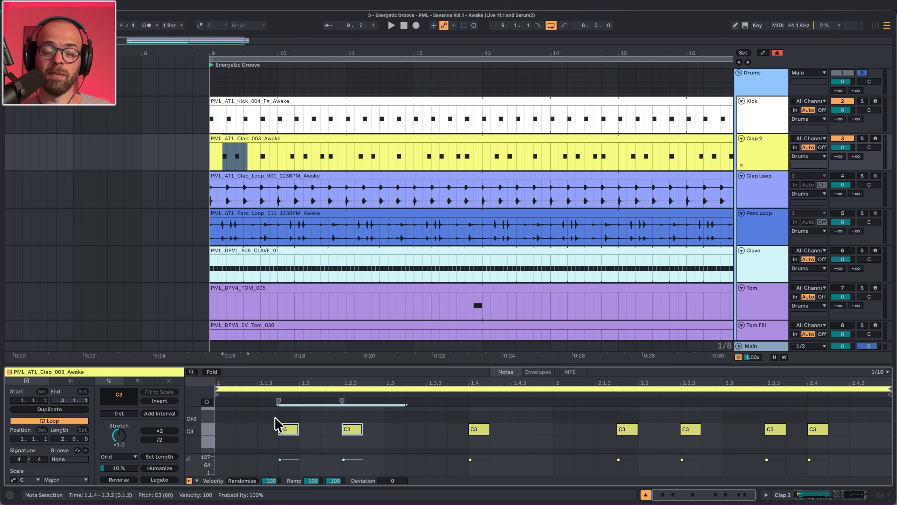
Step: Activate the Clap Loop track and play it together with the Kick and Clap 2
{"action": "left_click", "coordinate": [764, 194]}
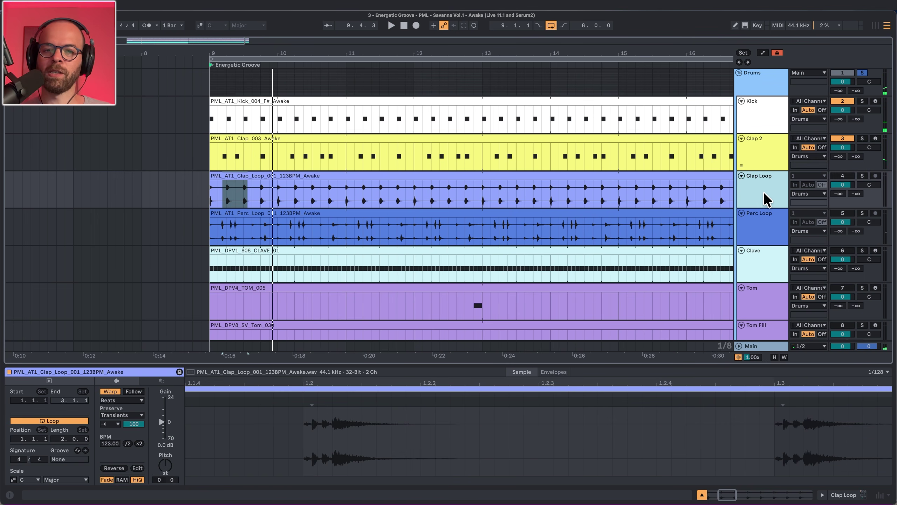
{"action": "key", "text": "0"}
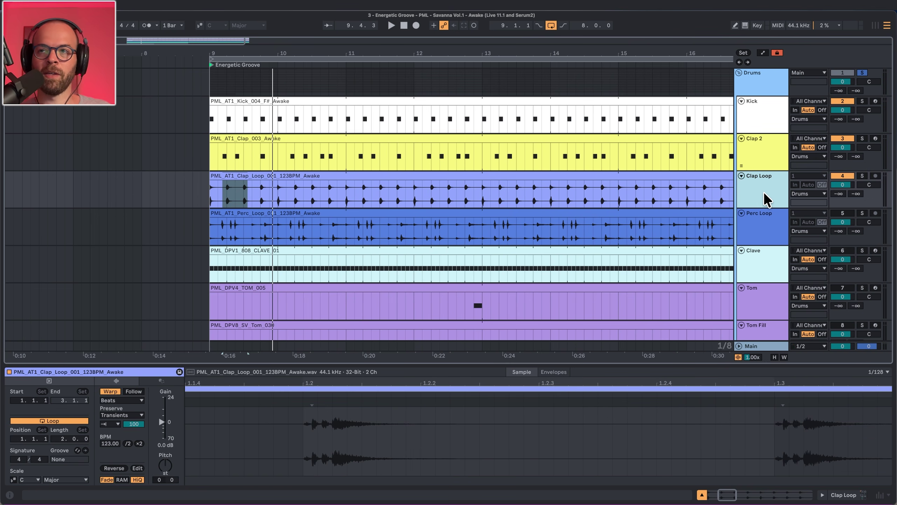
{"action": "key", "text": "space"}
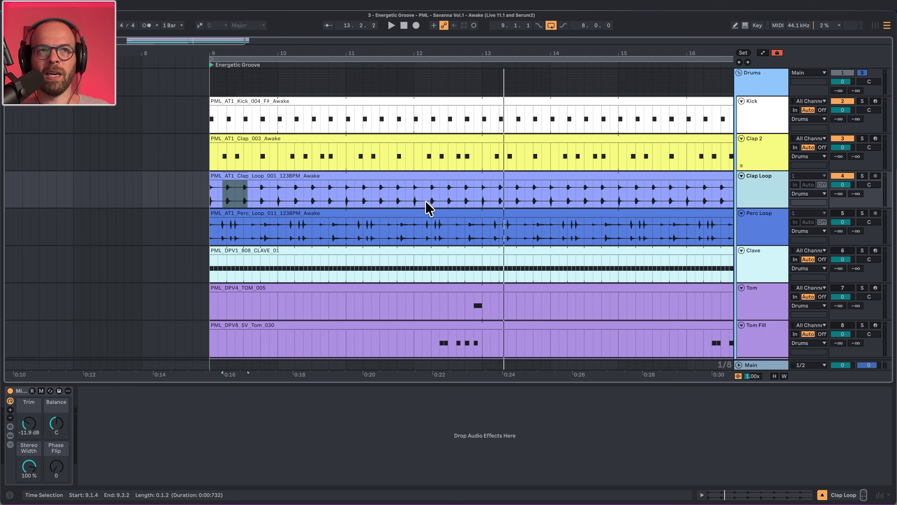
Step: Highlight the Clap Loop from 9.1.1 to 9.1.3, solo that track together with the Kick, and play them
{"action": "left_click", "coordinate": [214, 202]}
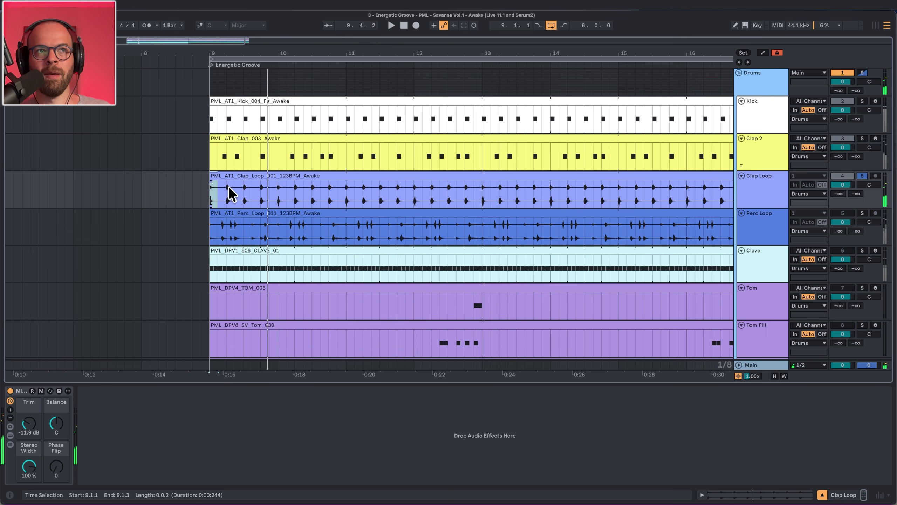
{"action": "left_click", "coordinate": [750, 118], "text": "super"}
{"action": "key", "text": "space"}
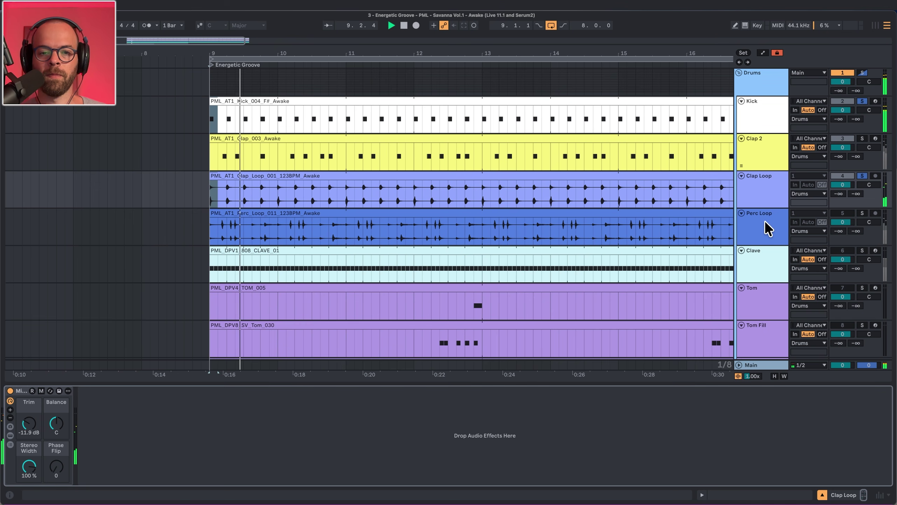
Step: Activate the Perc Loop track and play it with the Kick and clap layers, soloing the Drums group
{"action": "scroll", "coordinate": [765, 218], "scroll_direction": "down", "scroll_amount": 2}
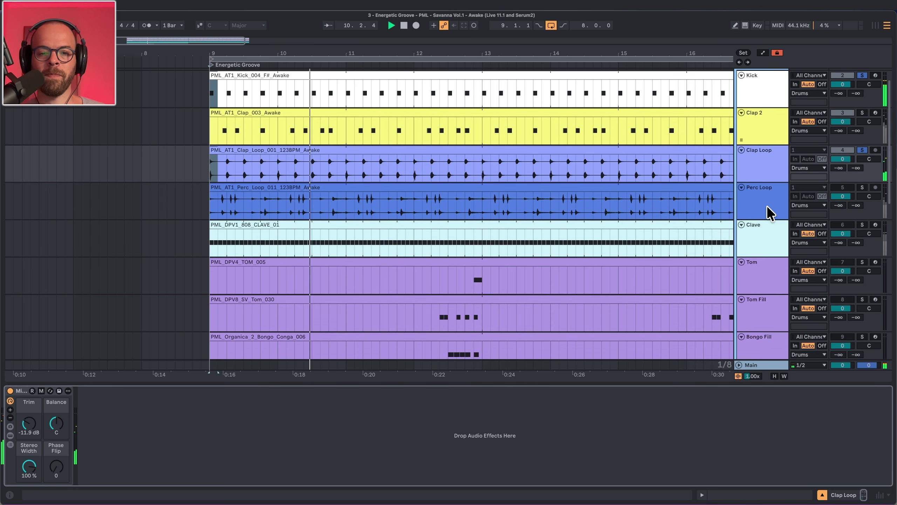
{"action": "left_click", "coordinate": [767, 205]}
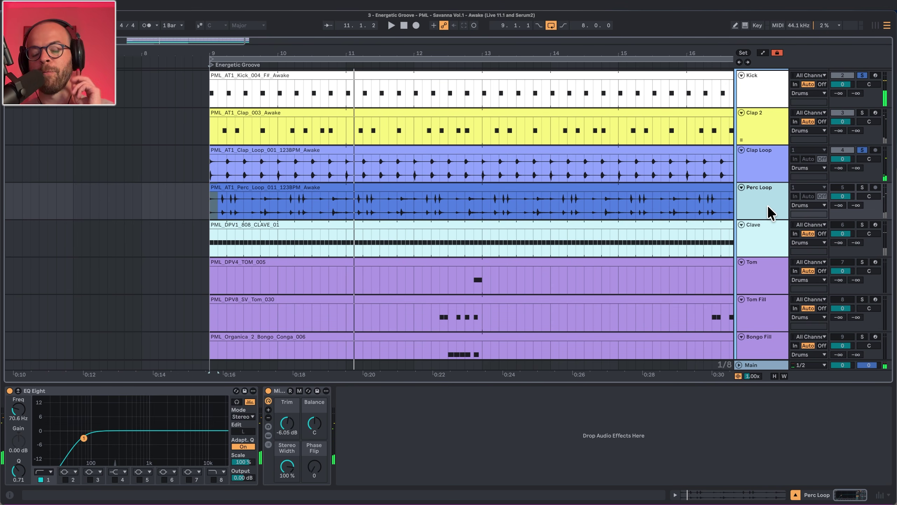
{"action": "key", "text": "space"}
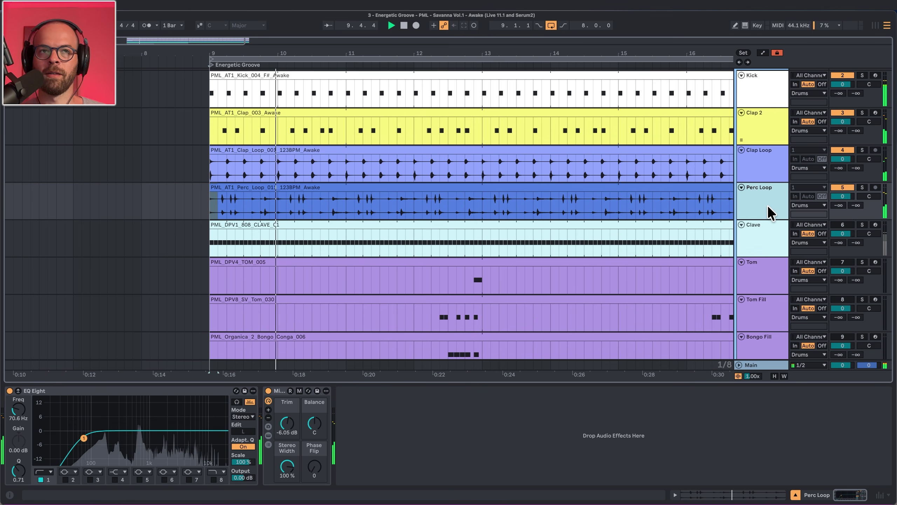
{"action": "scroll", "coordinate": [767, 177], "scroll_direction": "up", "scroll_amount": 2}
{"action": "left_click", "coordinate": [760, 82]}
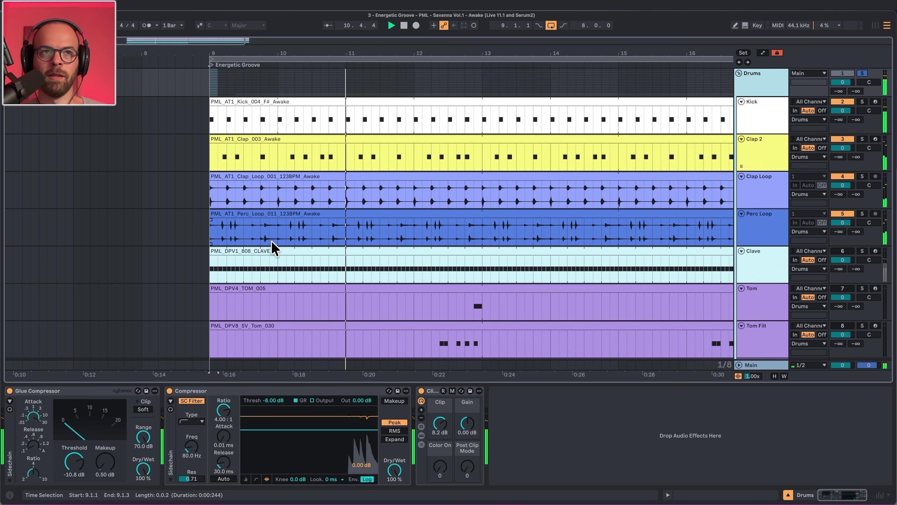
Step: Audition the Perc Loop soloed, and return the solo to the Drums group to play the combined layers
{"action": "left_click", "coordinate": [265, 215]}
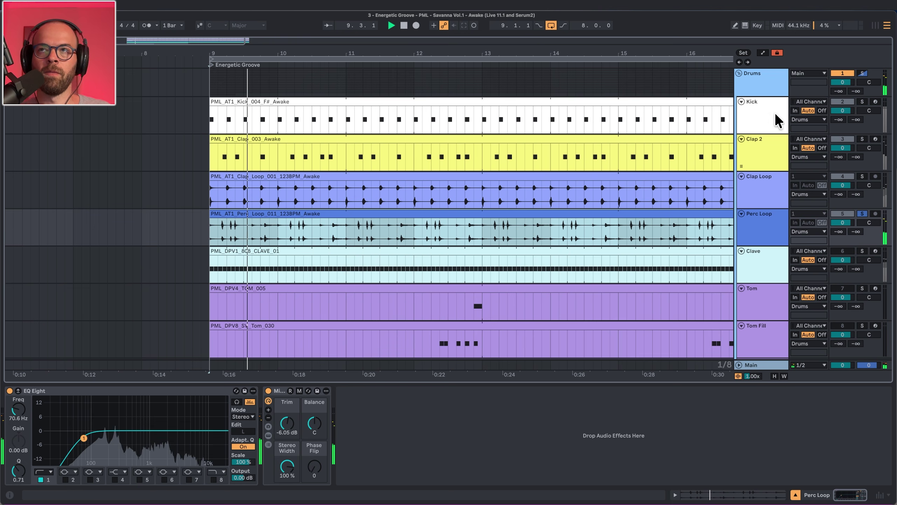
{"action": "left_click", "coordinate": [767, 84]}
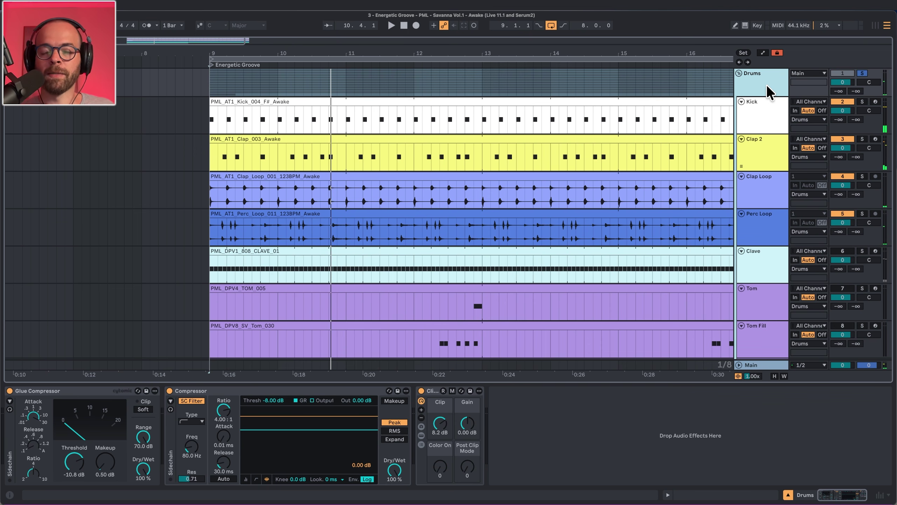
{"action": "key", "text": "space"}
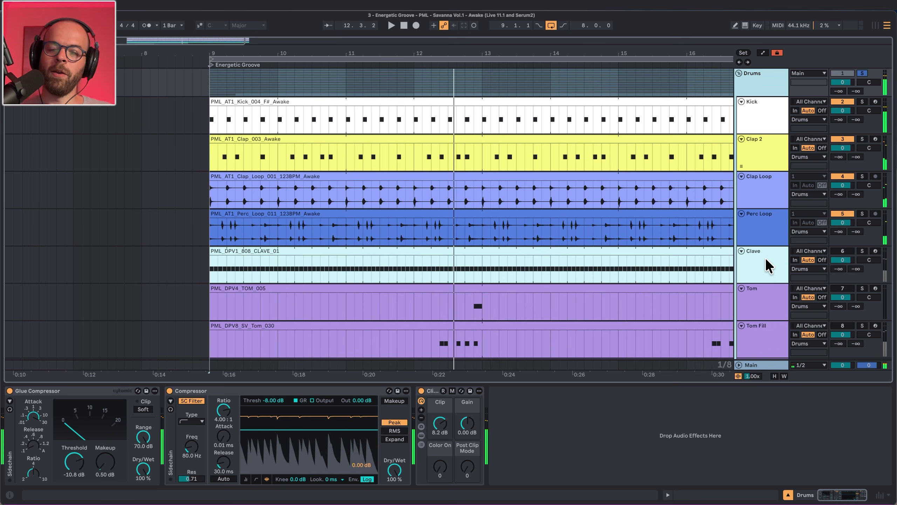
{"action": "key", "text": "space"}
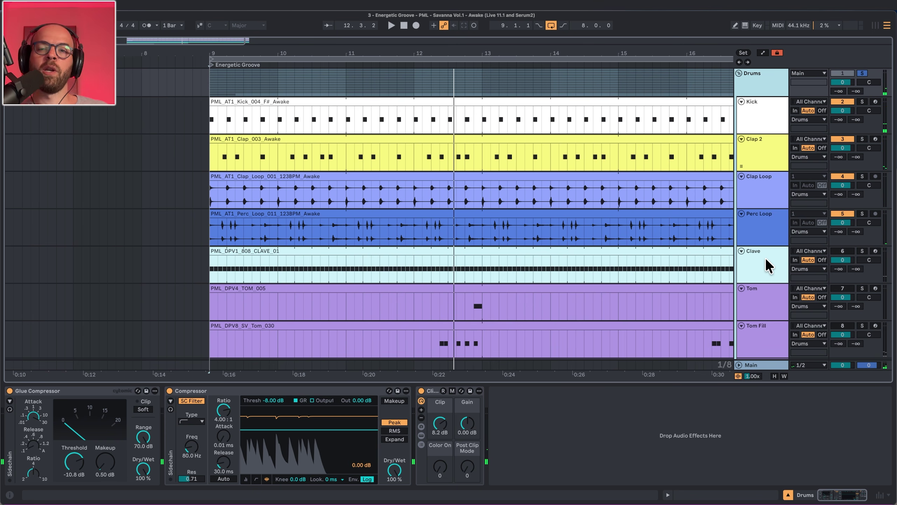
Step: Activate the Clave track and switch it off and on during playback to compare the groove
{"action": "left_click", "coordinate": [776, 249]}
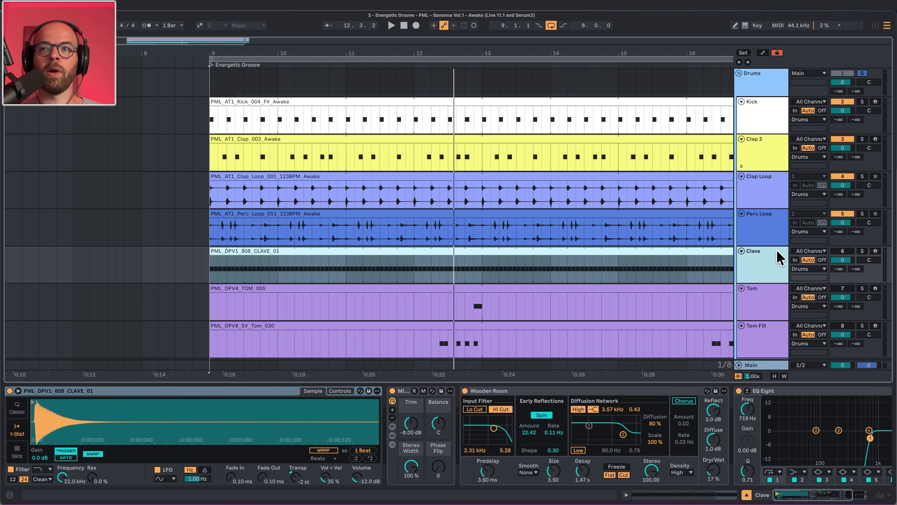
{"action": "key", "text": "space"}
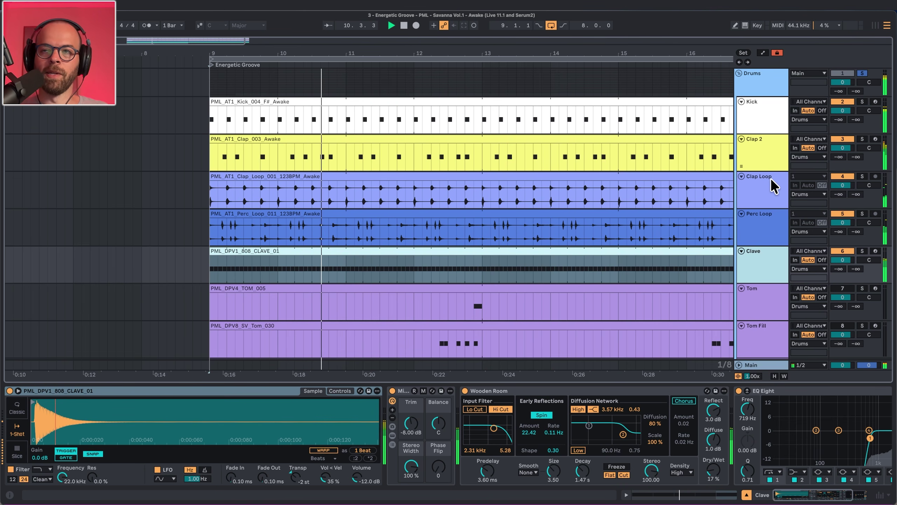
{"action": "key", "text": "0"}
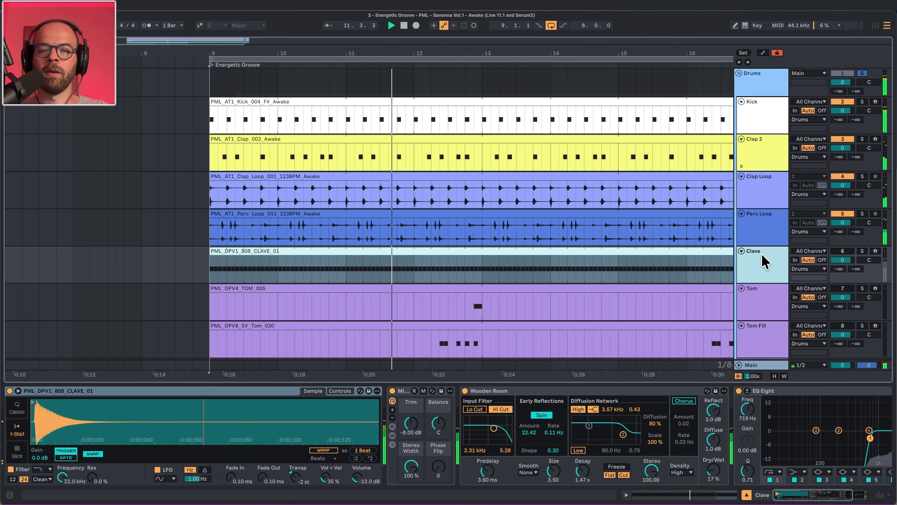
{"action": "key", "text": "0"}
Step: Activate the Tom, Tom Fill, Bongo Fill and Tom Loop tracks together
{"action": "scroll", "coordinate": [762, 253], "scroll_direction": "down", "scroll_amount": 3}
{"action": "left_click", "coordinate": [760, 234]}
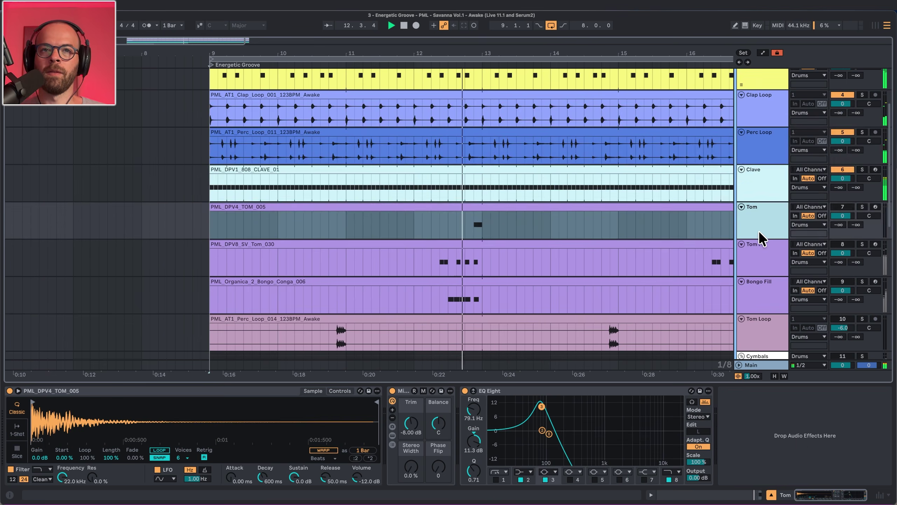
{"action": "scroll", "coordinate": [762, 235], "scroll_direction": "down", "scroll_amount": 5}
{"action": "scroll", "coordinate": [759, 238], "scroll_direction": "up", "scroll_amount": 3}
{"action": "left_click", "coordinate": [759, 265]}
{"action": "scroll", "coordinate": [758, 265], "scroll_direction": "up", "scroll_amount": 3}
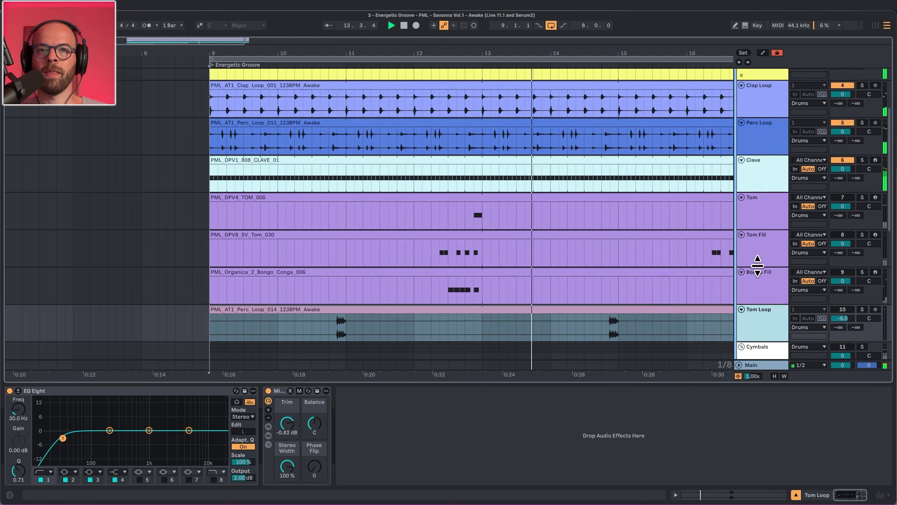
{"action": "left_click", "coordinate": [764, 206]}
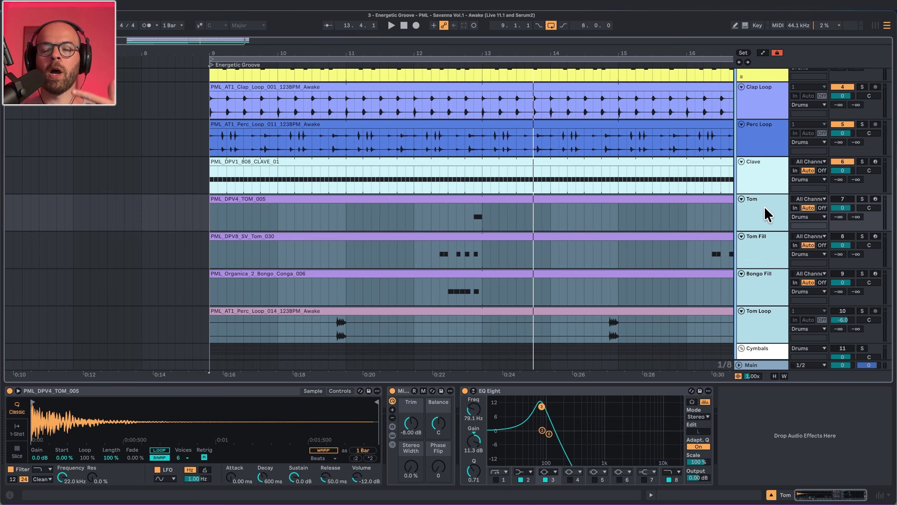
{"action": "key", "text": "0"}
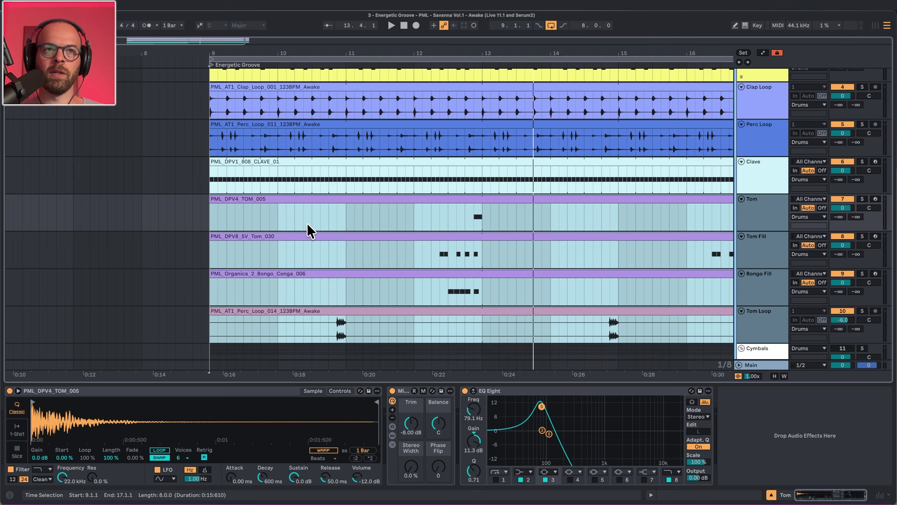
Step: Play the groove from 10.3.1 with the tom and bongo layers, and bring the Cymbals group into view
{"action": "left_click", "coordinate": [311, 225]}
{"action": "key", "text": "space"}
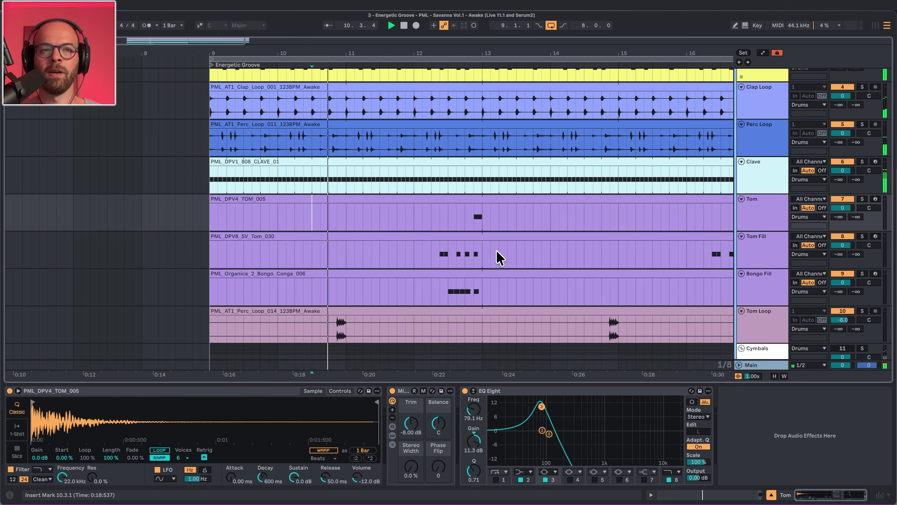
{"action": "scroll", "coordinate": [759, 293], "scroll_direction": "down", "scroll_amount": 5}
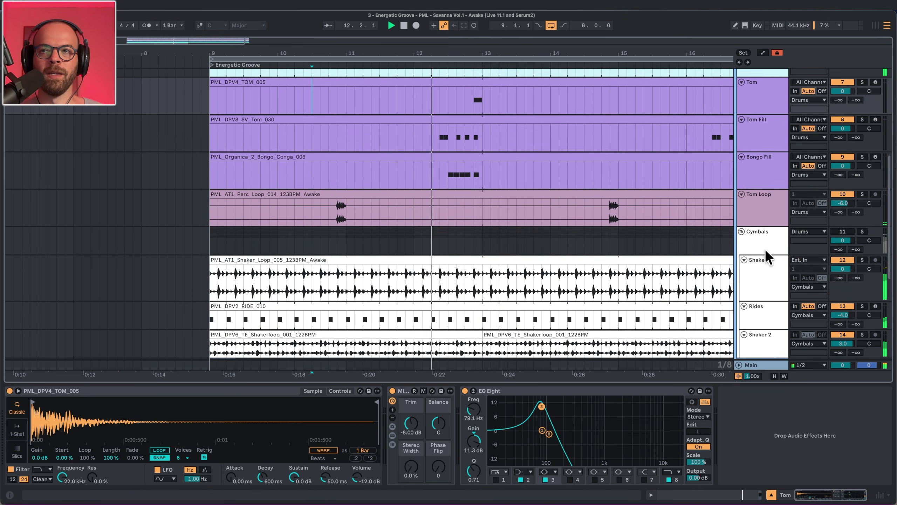
Step: Activate the Cymbals group with its Rides and Shaker 2 tracks switched off, and play the groove with only the Shakers added
{"action": "left_click", "coordinate": [770, 246]}
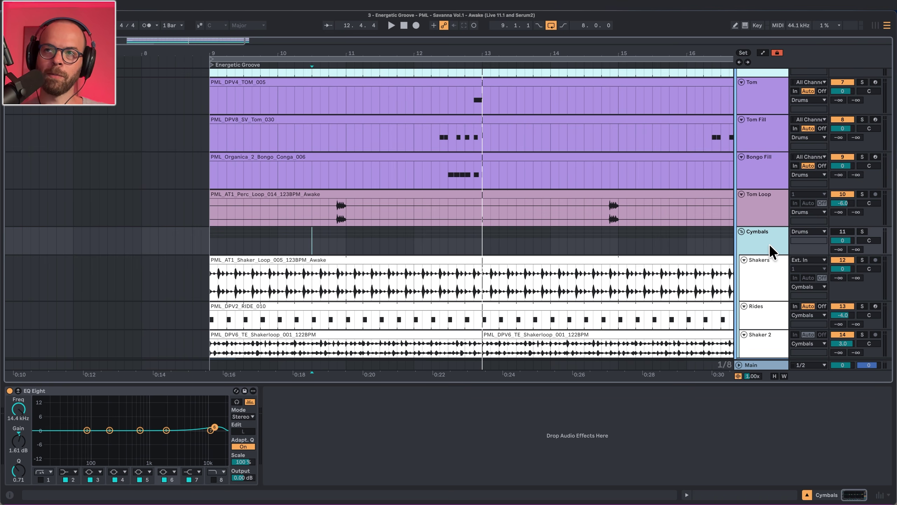
{"action": "scroll", "coordinate": [770, 250], "scroll_direction": "down", "scroll_amount": 2}
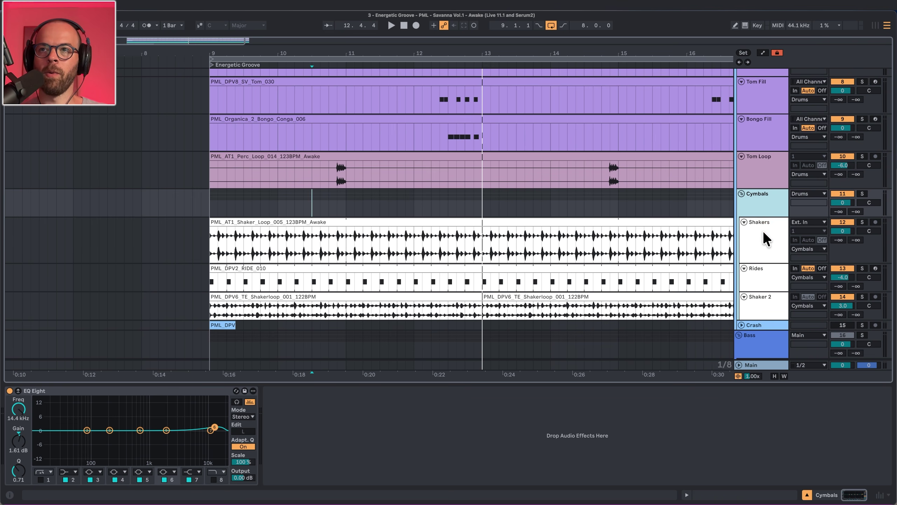
{"action": "left_click", "coordinate": [763, 233]}
{"action": "left_click", "coordinate": [764, 272]}
{"action": "left_click", "coordinate": [765, 299]}
{"action": "key", "text": "space"}
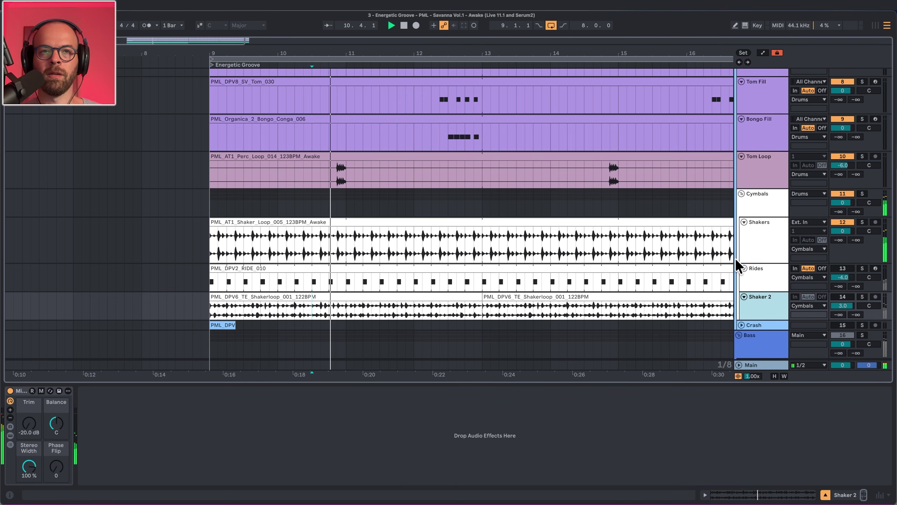
Step: Play the groove from the start of the Shakers clip, and activate the Shaker 2 track to hear both shaker layers together
{"action": "left_click", "coordinate": [384, 222]}
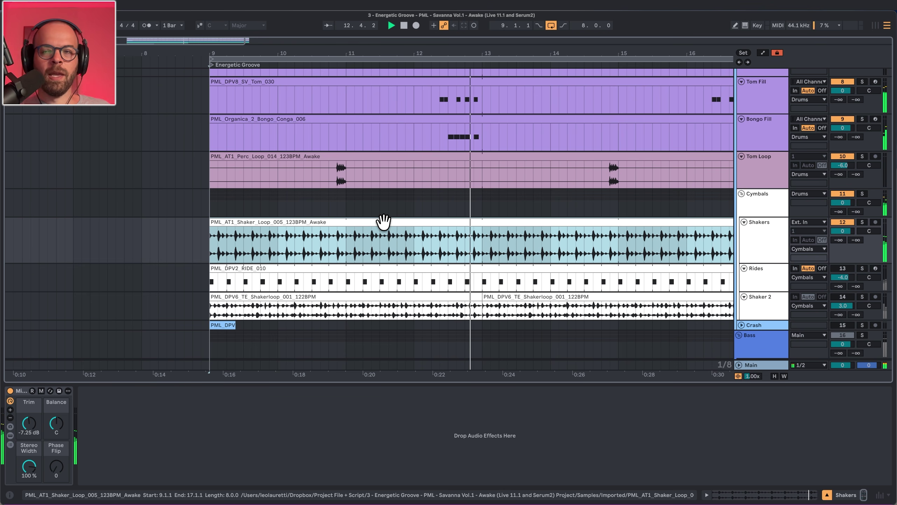
{"action": "left_click", "coordinate": [757, 302]}
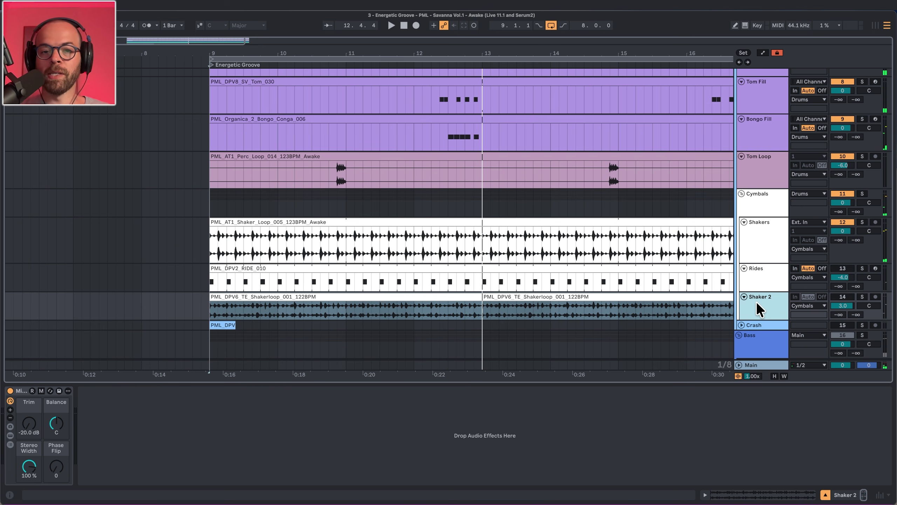
{"action": "key", "text": "0"}
{"action": "key", "text": "space"}
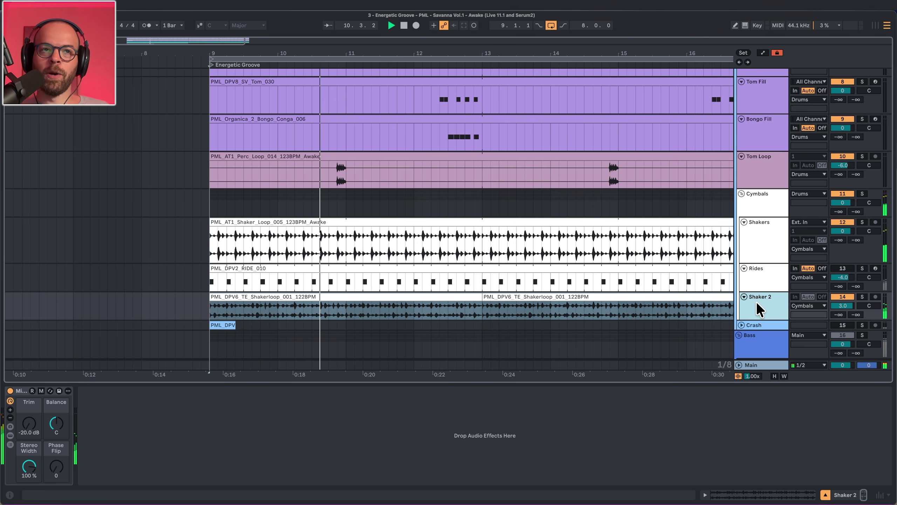
Step: Activate the Rides track and play the groove with the ride layer added
{"action": "left_click", "coordinate": [762, 276]}
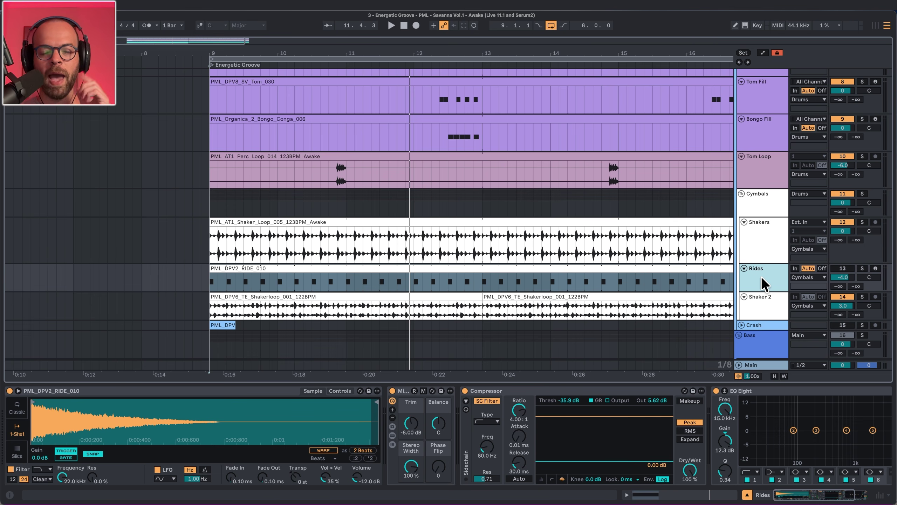
{"action": "key", "text": "space"}
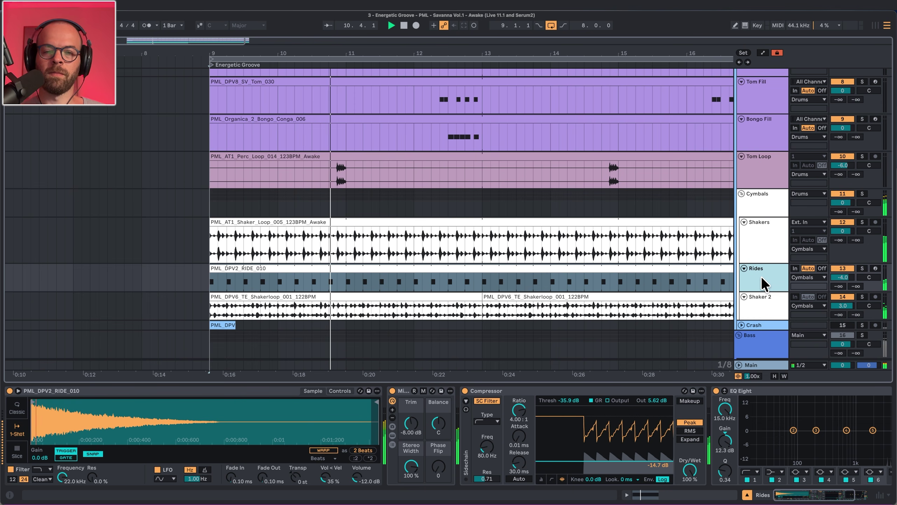
{"action": "key", "text": "space"}
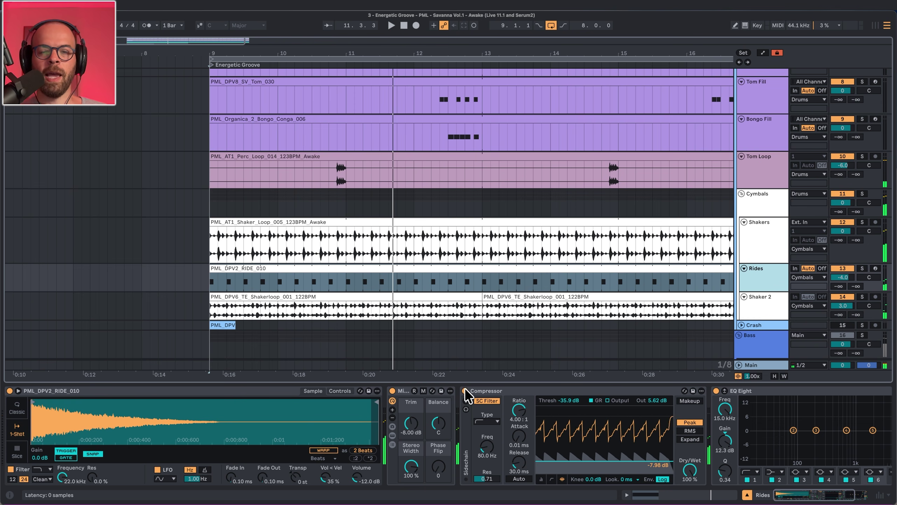
Step: Open the Rides clip, try its C3 note shifted to 1.1.3, and play the groove with the off-beat ride
{"action": "double_click", "coordinate": [399, 270]}
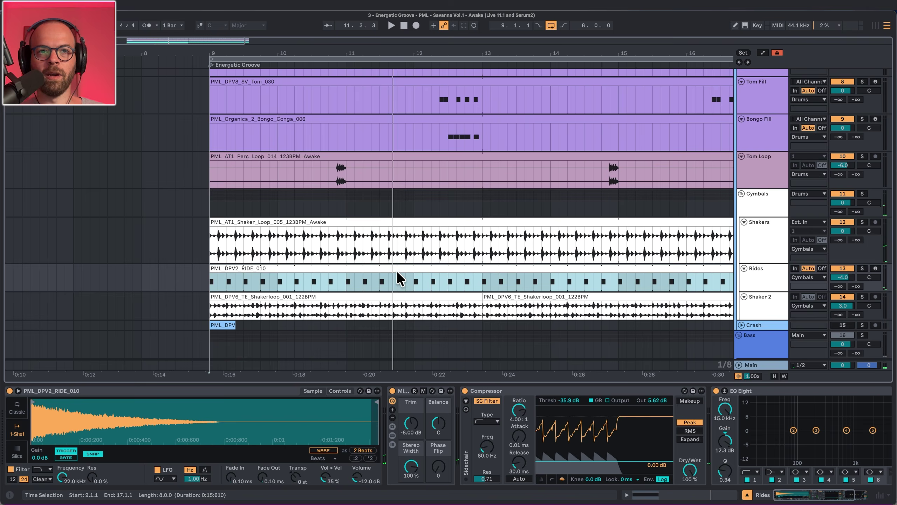
{"action": "scroll", "coordinate": [403, 445], "scroll_direction": "down", "scroll_amount": 5}
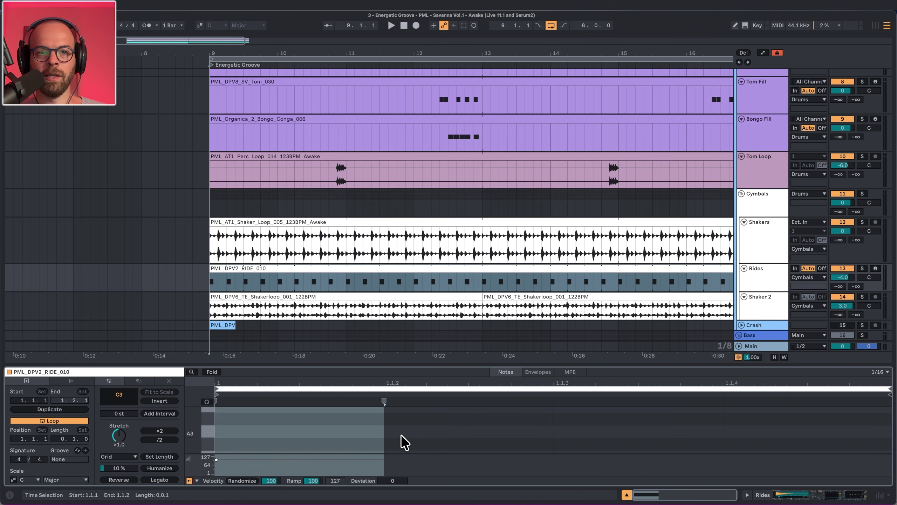
{"action": "scroll", "coordinate": [402, 441], "scroll_direction": "down", "scroll_amount": 2}
{"action": "key", "text": "space"}
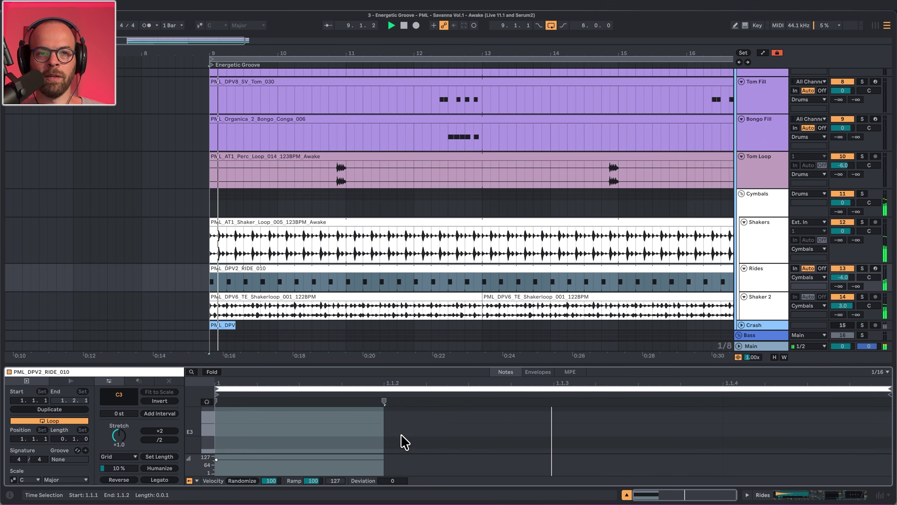
{"action": "key", "text": "ctrl+a"}
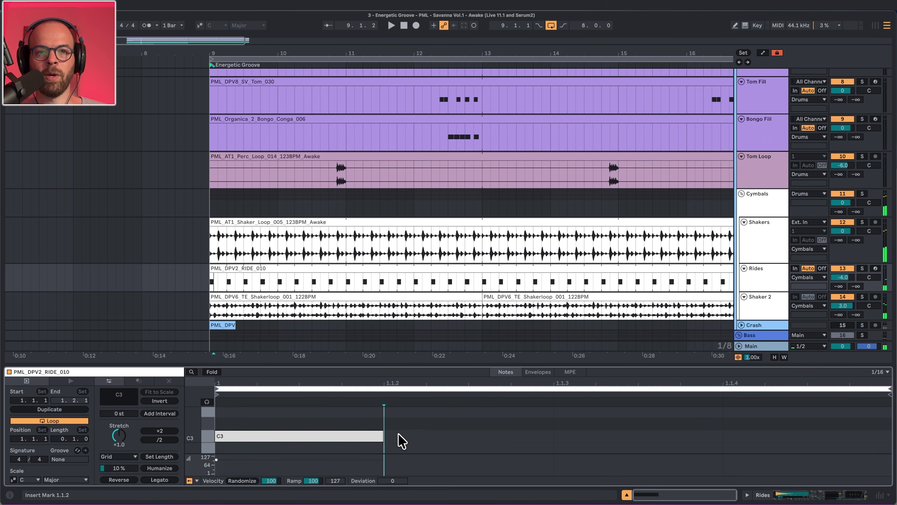
{"action": "key", "text": "Right"}
{"action": "key", "text": "Right"}
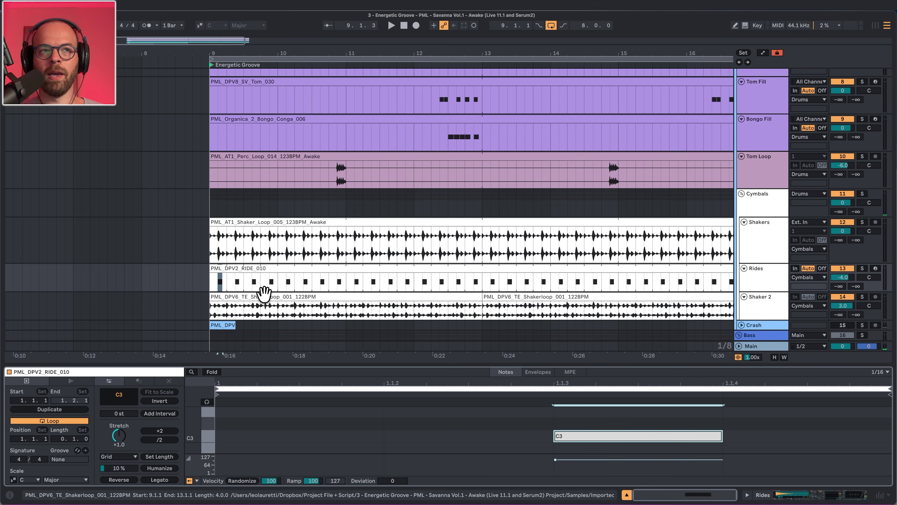
{"action": "left_click", "coordinate": [221, 268]}
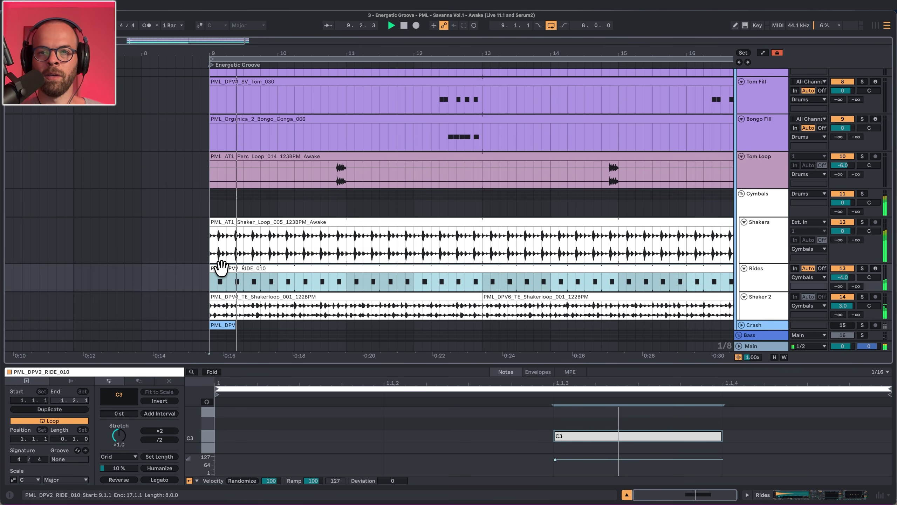
Step: Bring up the Rides track's devices and toggle its sidechain Compressor to compare the ride during playback
{"action": "left_click", "coordinate": [765, 277]}
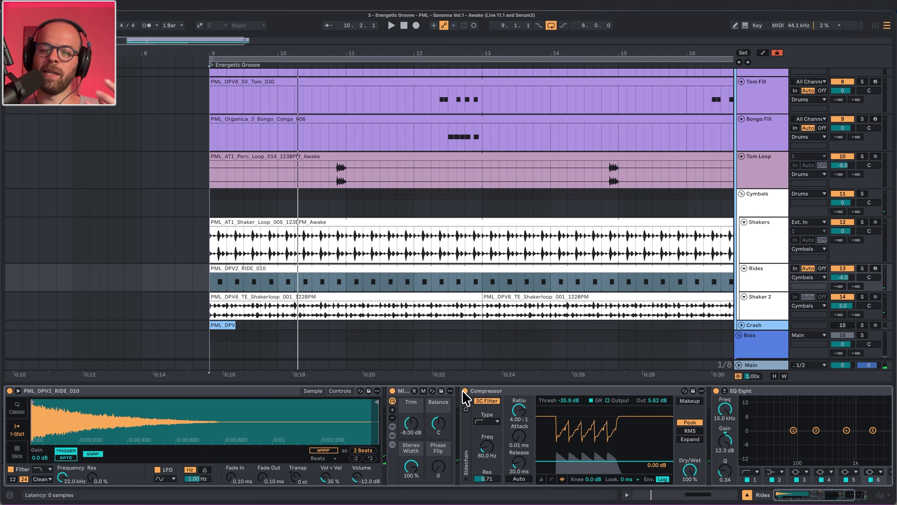
{"action": "left_click", "coordinate": [464, 390]}
{"action": "key", "text": "space"}
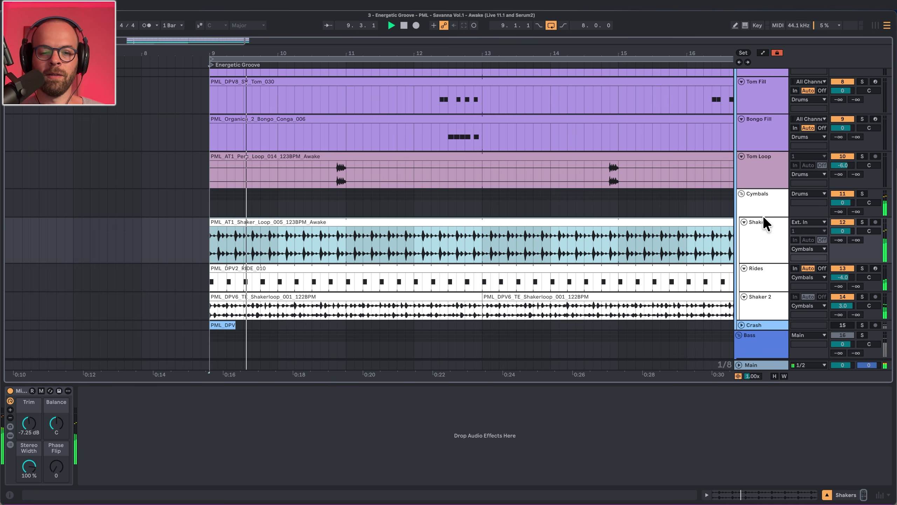
Step: Compare the groove with the Rides track switched off and on, and resume playback with it active
{"action": "left_click", "coordinate": [757, 271]}
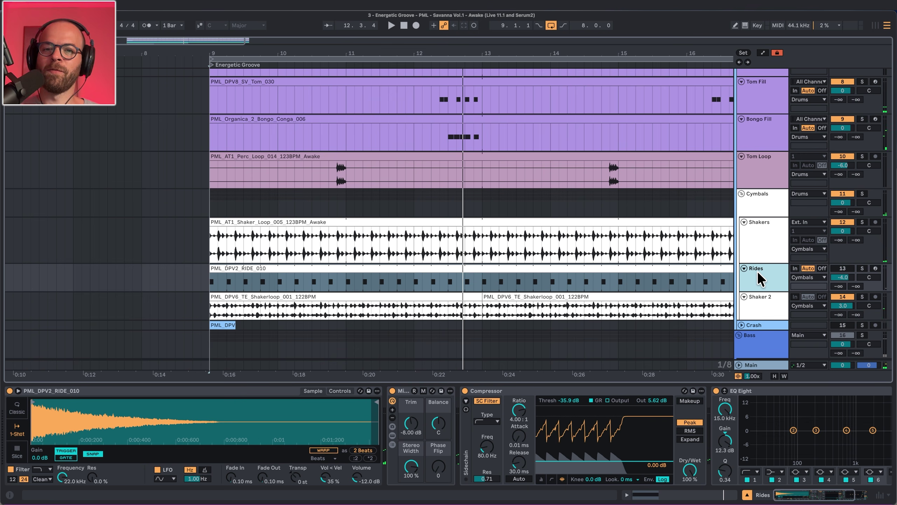
{"action": "key", "text": "0"}
{"action": "key", "text": "space"}
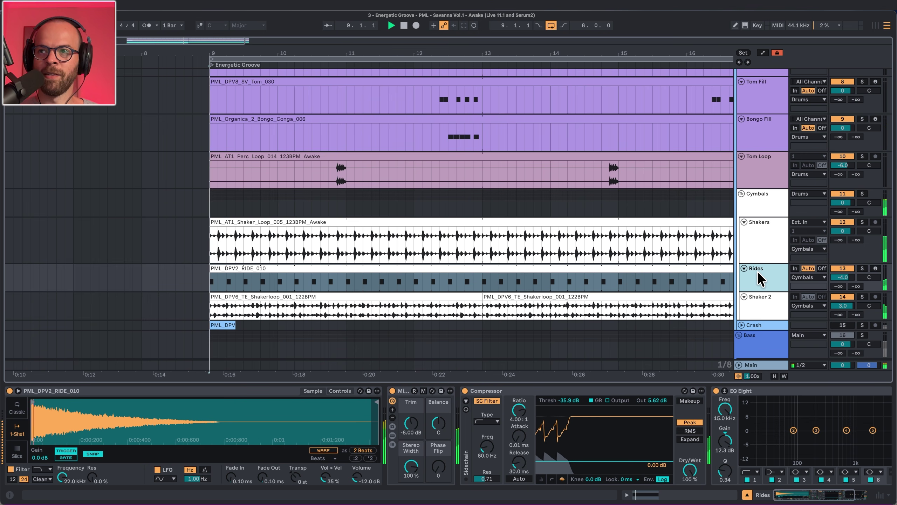
Step: Activate the Drums group and clear its solo while the full groove plays, looking over its layers
{"action": "scroll", "coordinate": [763, 215], "scroll_direction": "up", "scroll_amount": 10}
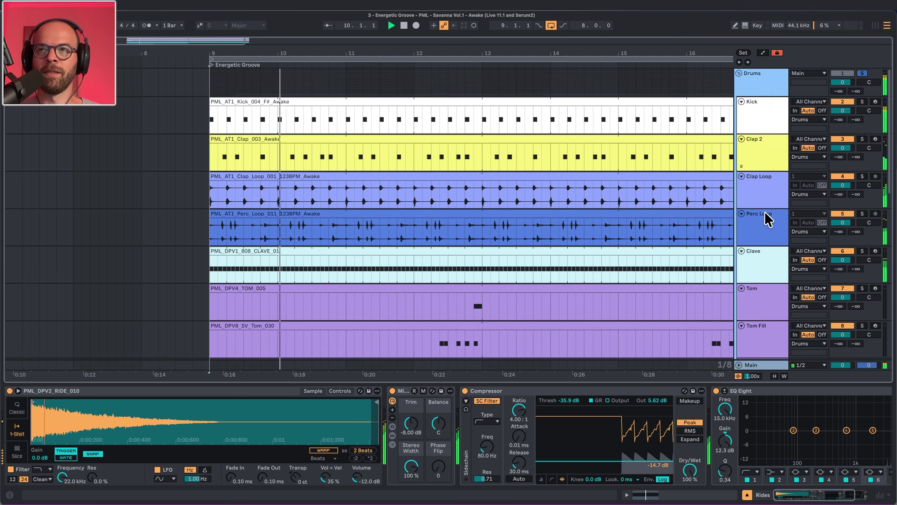
{"action": "left_click", "coordinate": [772, 81]}
{"action": "key", "text": "0"}
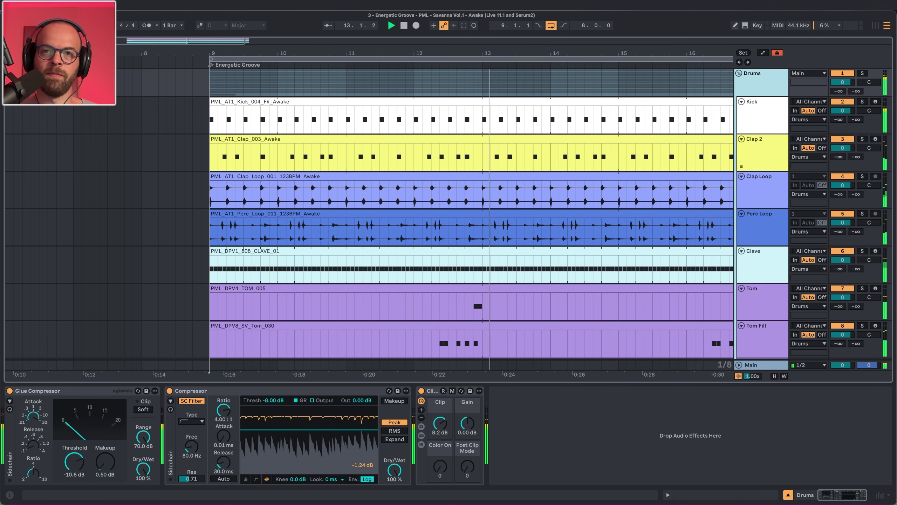
{"action": "scroll", "coordinate": [756, 270], "scroll_direction": "down", "scroll_amount": 6}
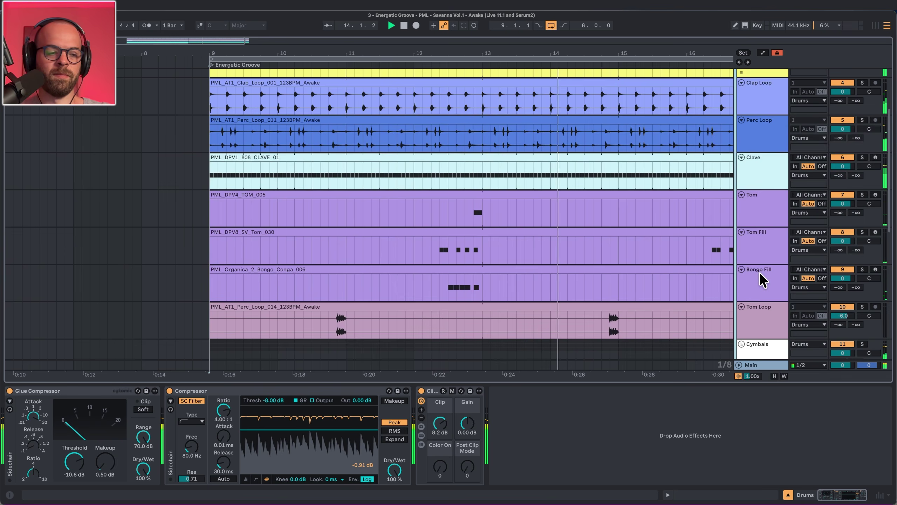